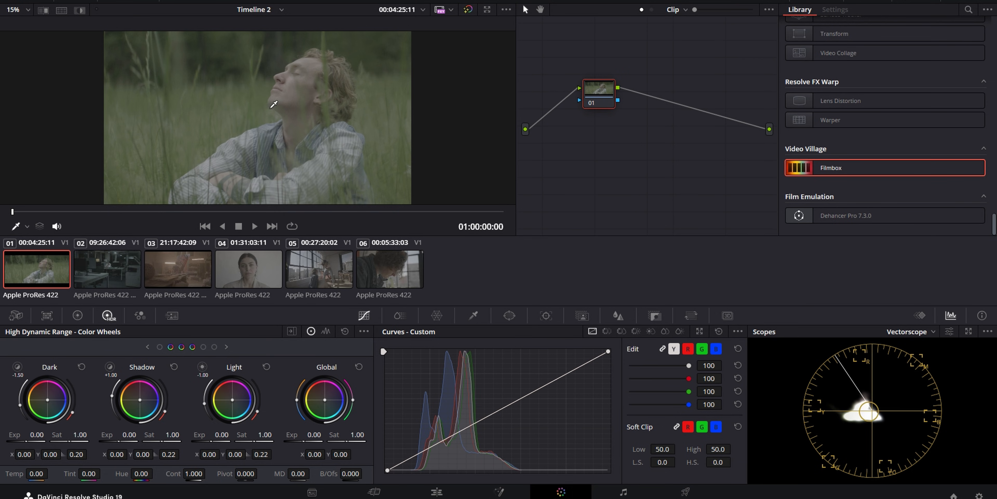
- Apply the Filmbox effect to node 01 and enlarge the viewer to fill the space beside the effect settings
left_click_drag(861, 171, 603, 93)
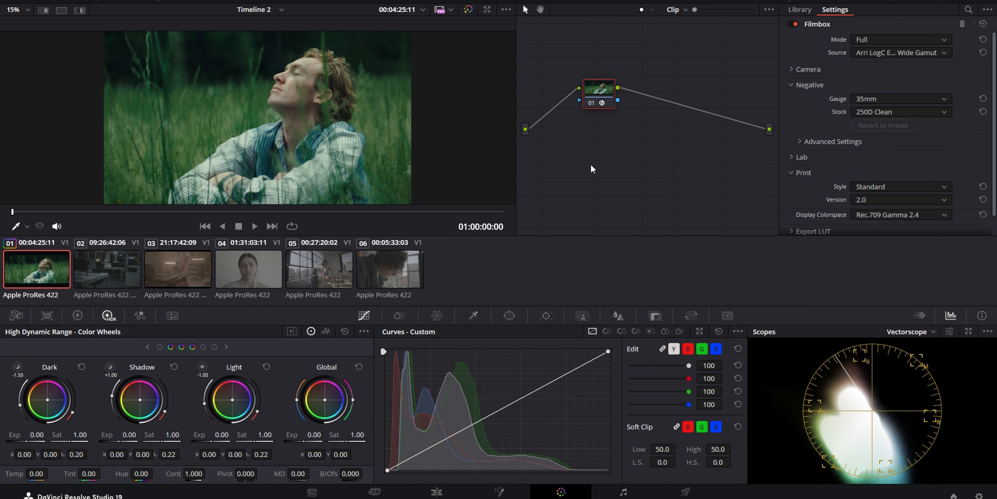
key("alt+f")
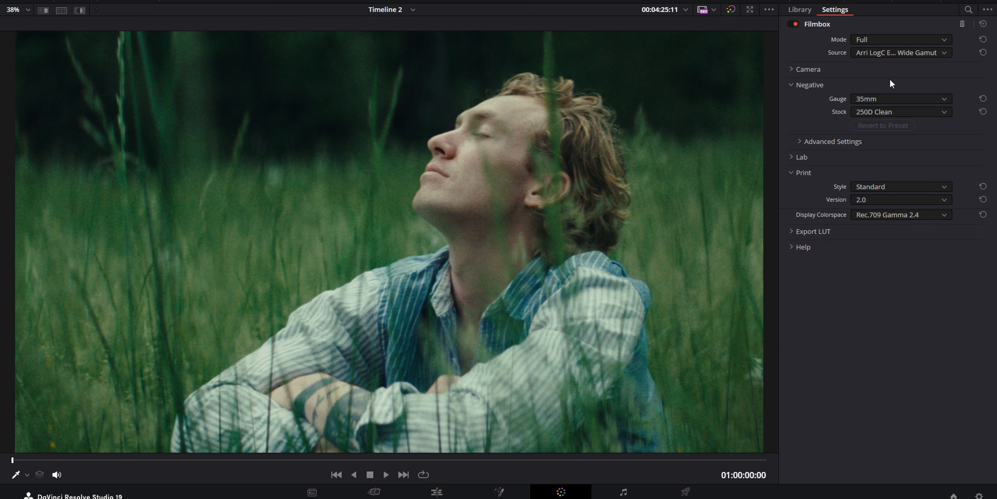
key("shift+f")
- Review Filmbox's help options and available source color spaces, keeping Arri LogC EI800 | Arri Wide Gamut as the source
left_click(793, 248)
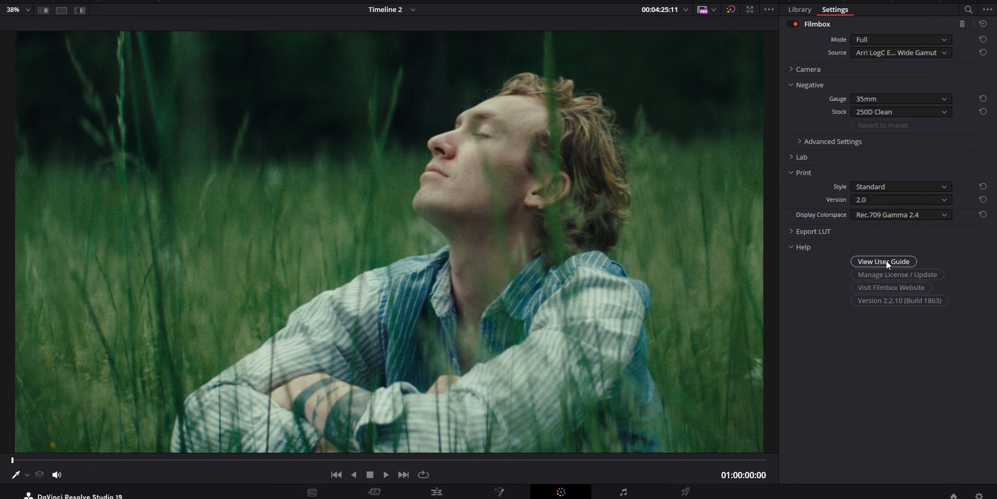
left_click(791, 247)
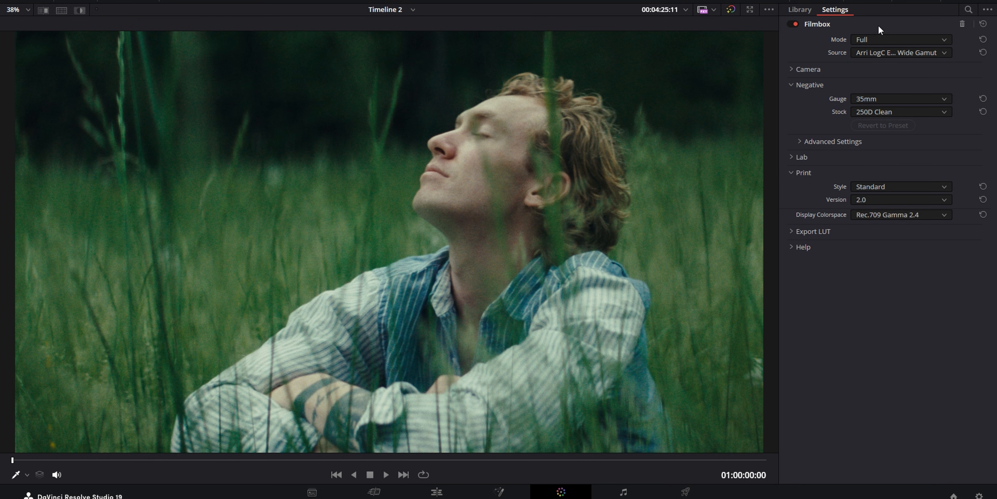
left_click(909, 50)
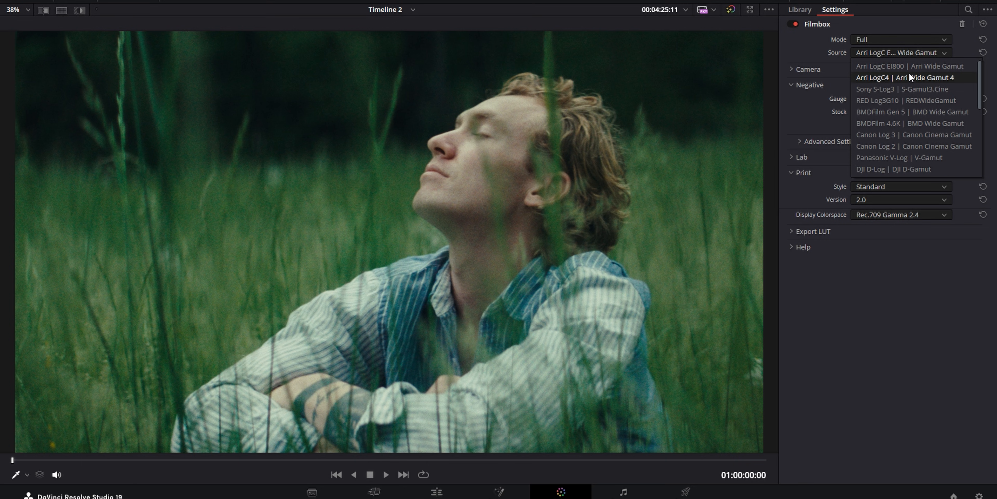
scroll(903, 145, "down", 5)
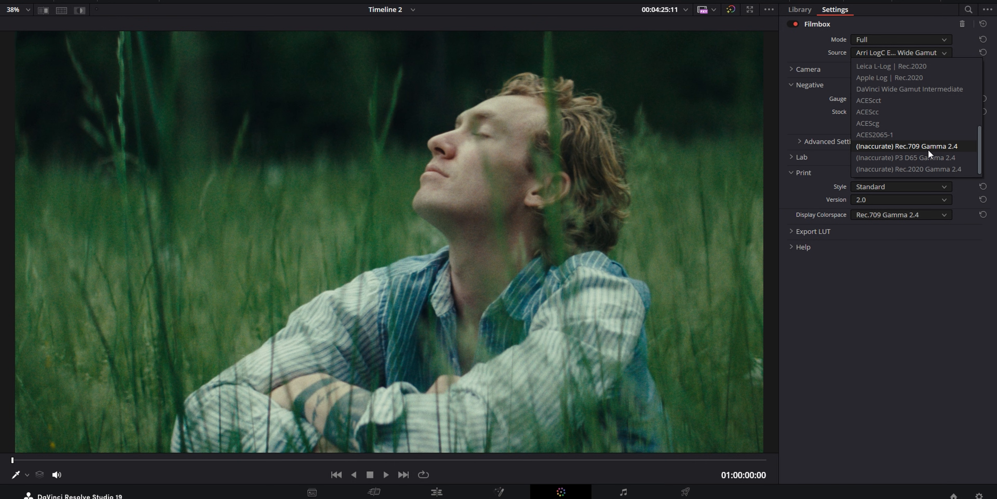
left_click(890, 318)
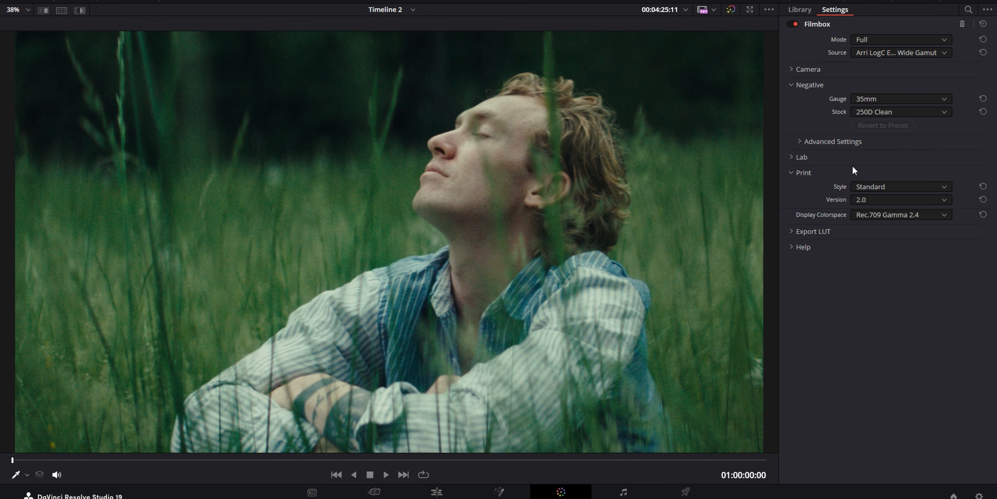
left_click(909, 53)
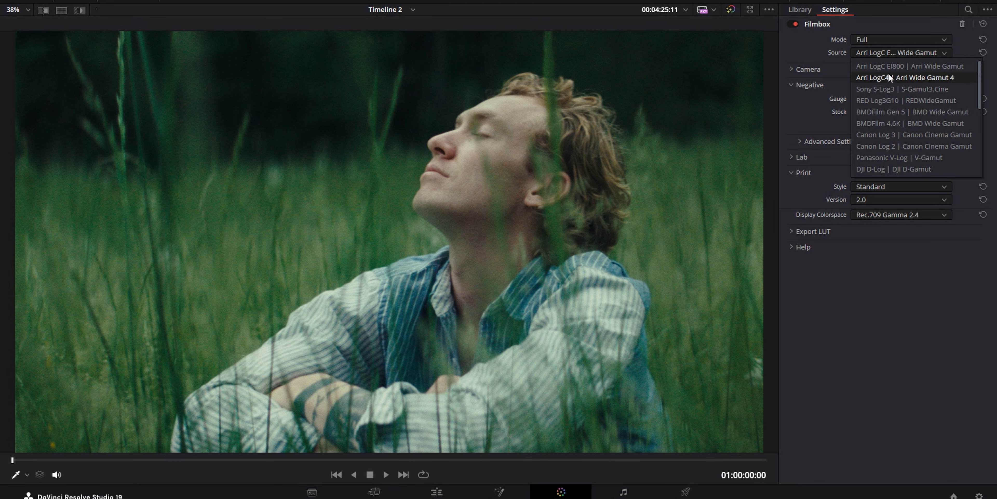
left_click(897, 67)
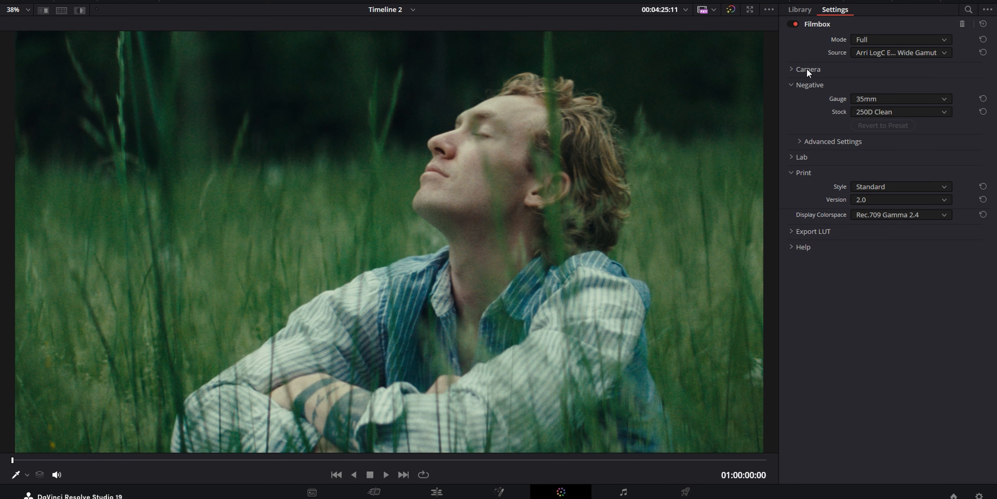
- Set the Filmbox camera exposure to -0.12, temperature to 435 and tint to 0.116
left_click(794, 69)
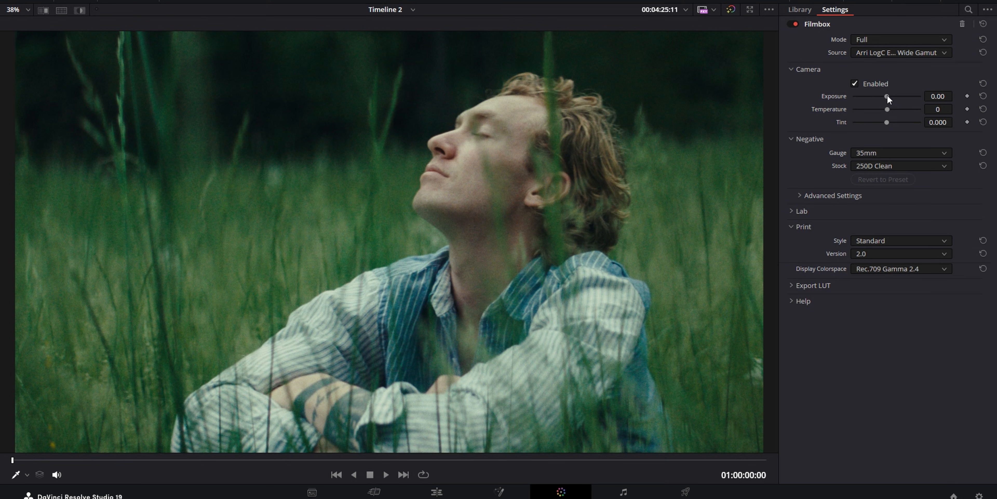
left_click_drag(889, 97, 892, 121)
- Compare the 16mm, 35mm and 35mm Full Frame negative gauges on the clip, ending on 35mm
left_click(876, 153)
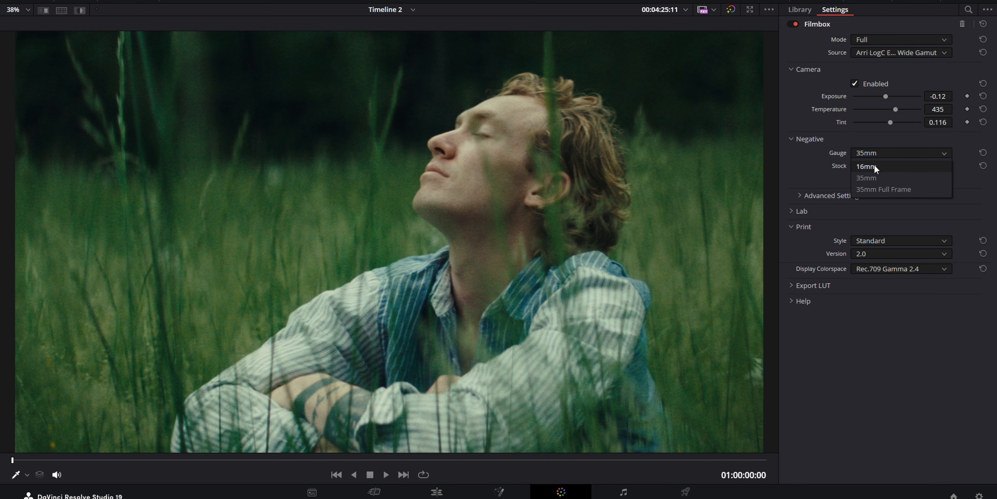
left_click(875, 165)
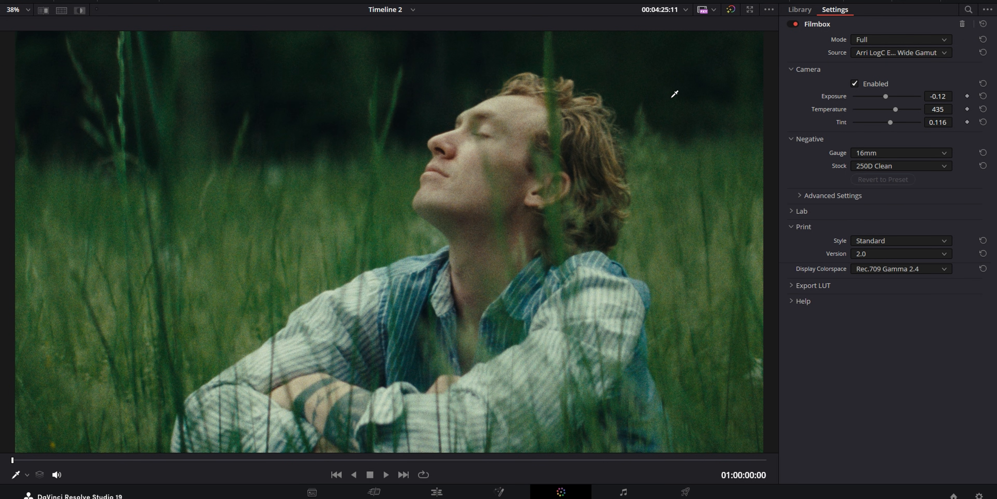
left_click(889, 152)
left_click(876, 176)
left_click(887, 154)
left_click(885, 189)
left_click(917, 153)
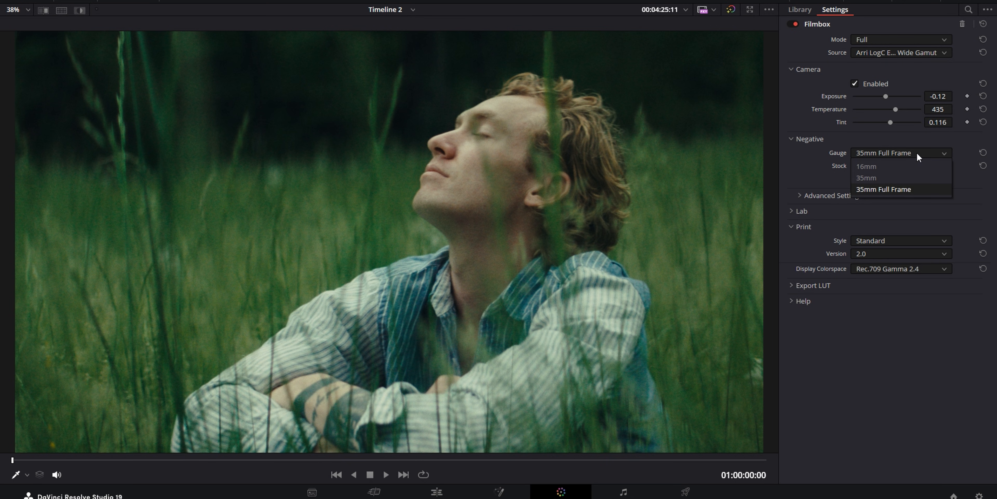
left_click(872, 179)
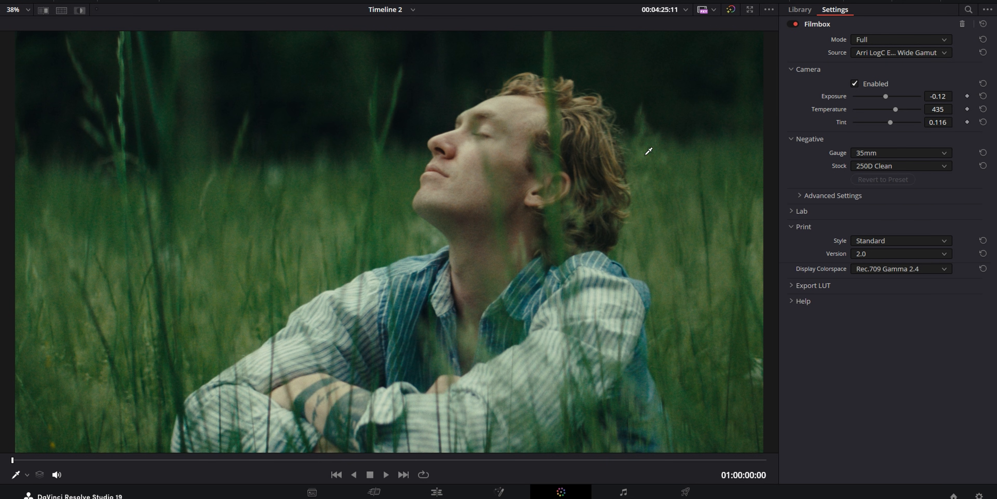
- Try the 500T Clean, 200T Clean and 50D Clean negative stocks, and return to 250D Clean
left_click(868, 166)
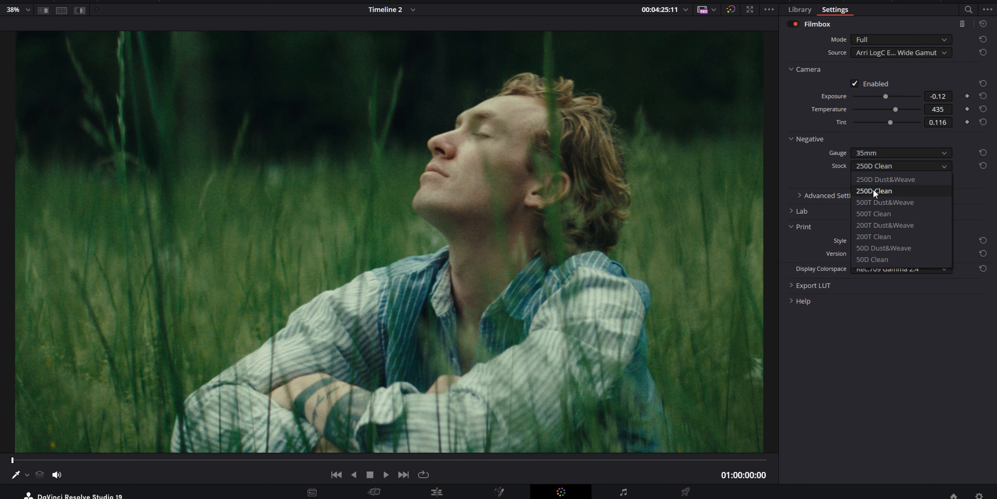
left_click(879, 213)
left_click(884, 167)
left_click(888, 236)
left_click(890, 167)
left_click(887, 259)
left_click(882, 167)
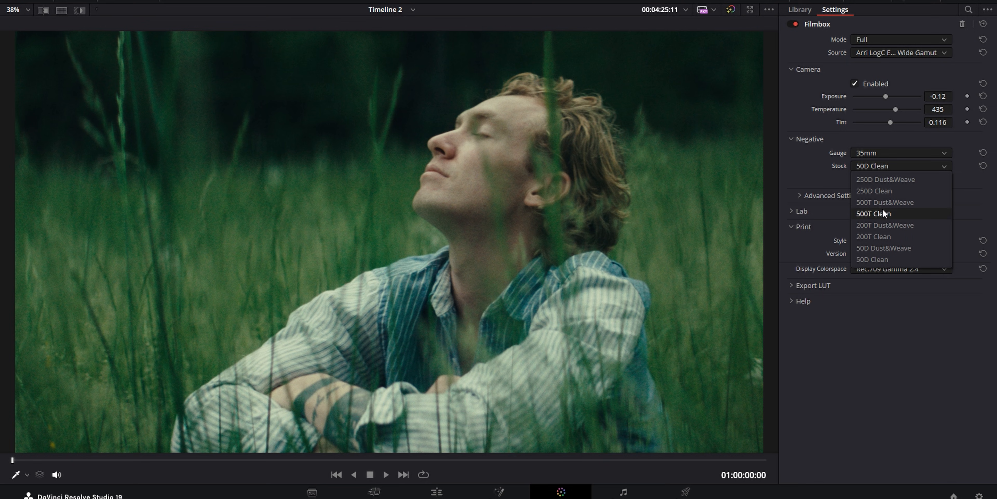
left_click(886, 193)
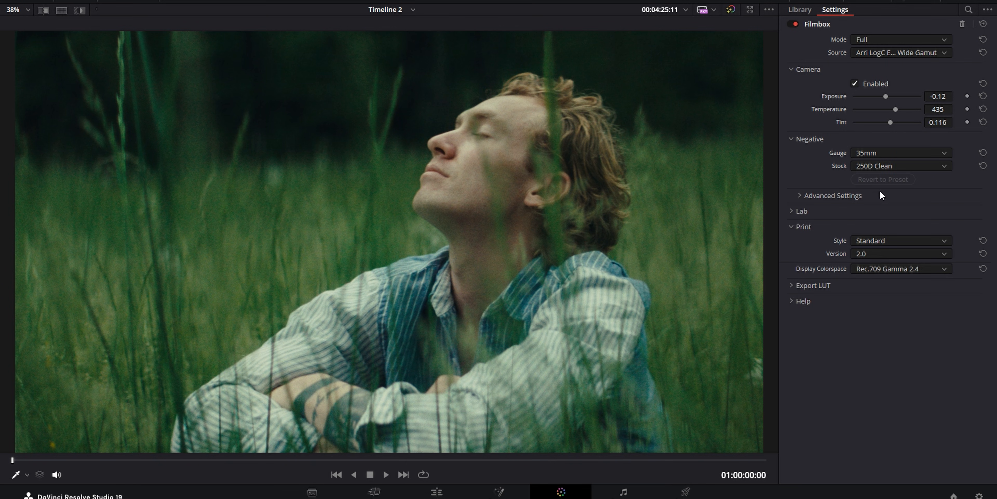
- Examine the negative's advanced settings, including the halation options
left_click(799, 196)
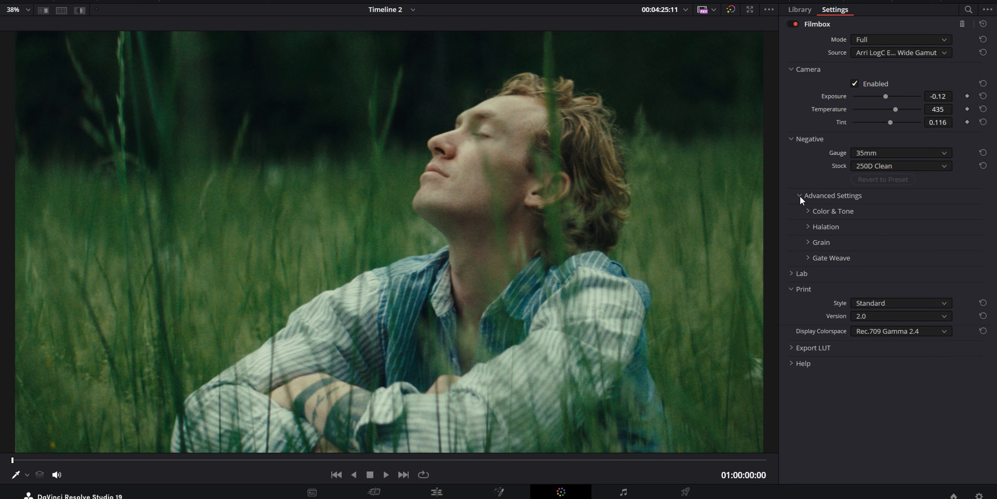
left_click(807, 227)
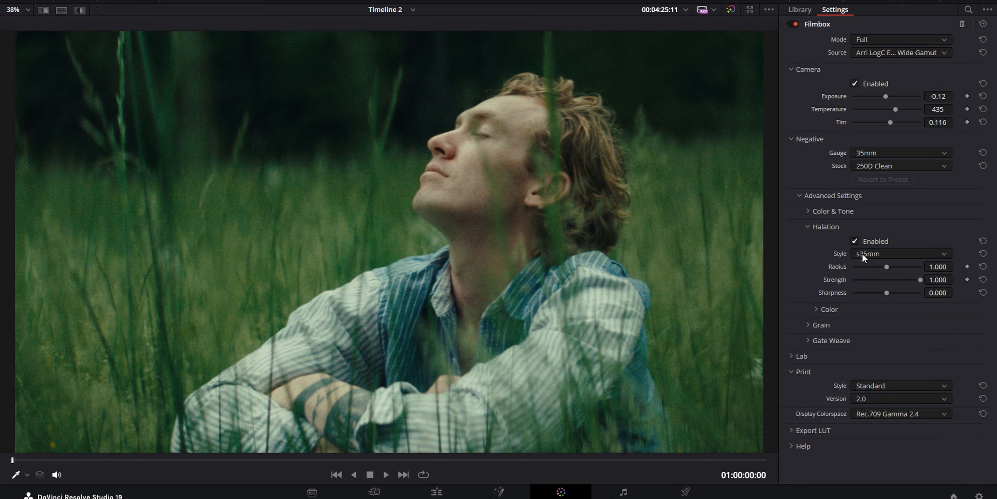
left_click(808, 222)
left_click(799, 196)
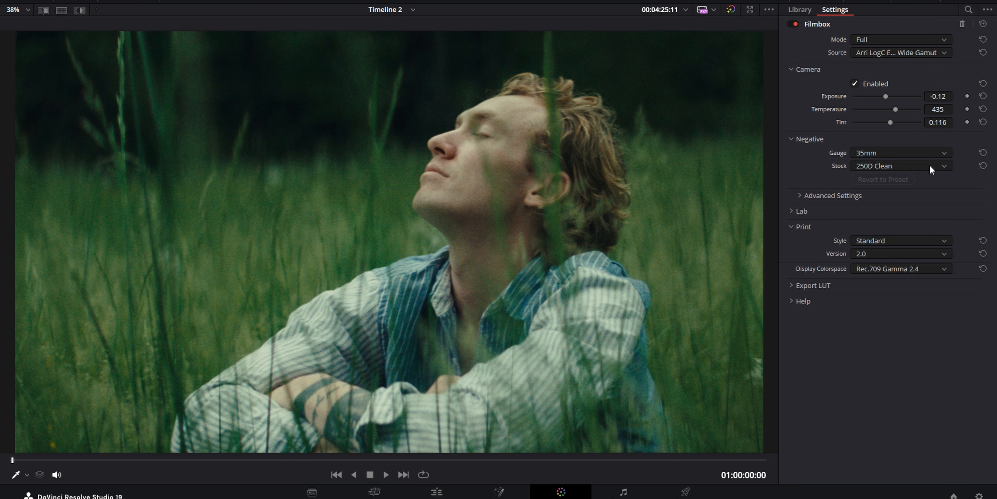
- Try the Lab vibrance and contrast at 1.000, and reset both to their defaults
left_click(798, 211)
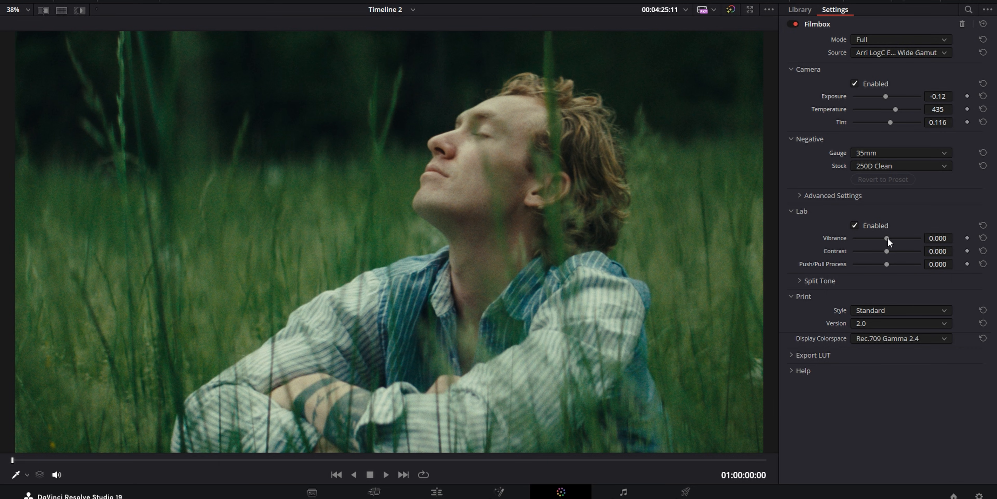
left_click_drag(888, 237, 946, 235)
left_click_drag(886, 251, 937, 254)
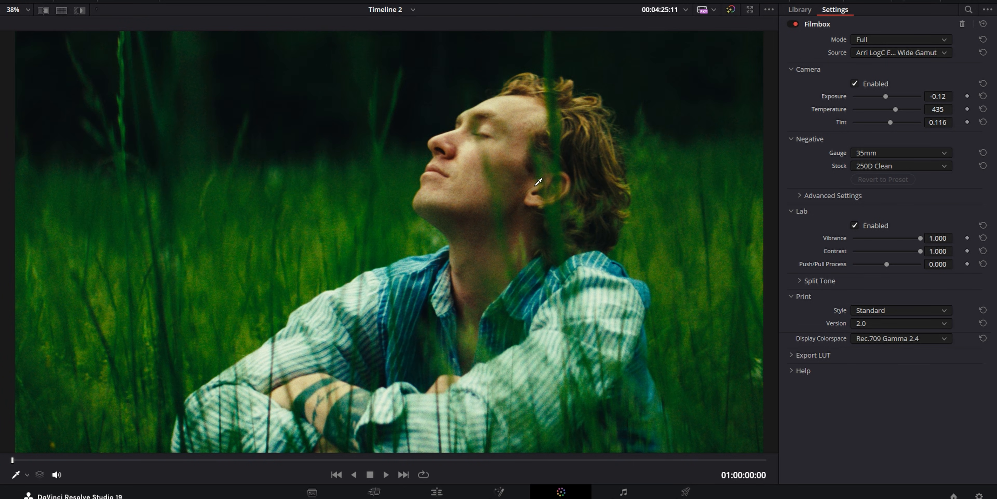
scroll(535, 185, "down", 2)
scroll(536, 185, "up", 1)
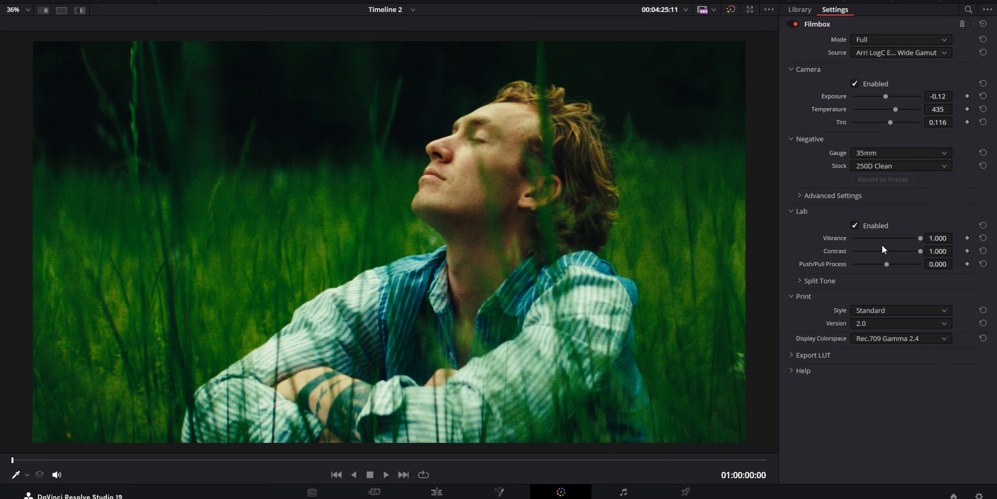
double_click(837, 238)
double_click(835, 250)
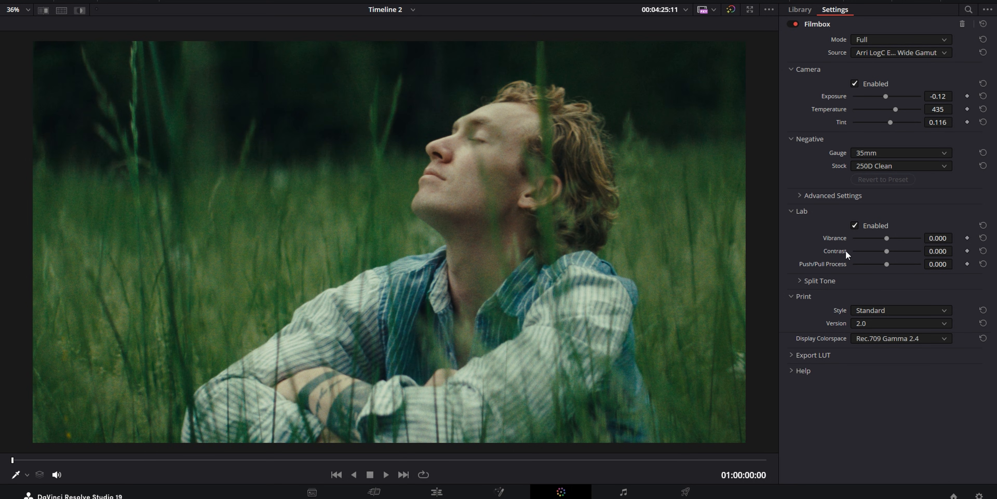
- Set the Lab vibrance to 0.287 and the contrast to 0.240
left_click_drag(889, 238, 895, 254)
- Try split toning at full intensity, and adjust it to a hue of 0.248 and an intensity of 0.233
left_click(801, 280)
left_click_drag(855, 308, 996, 314)
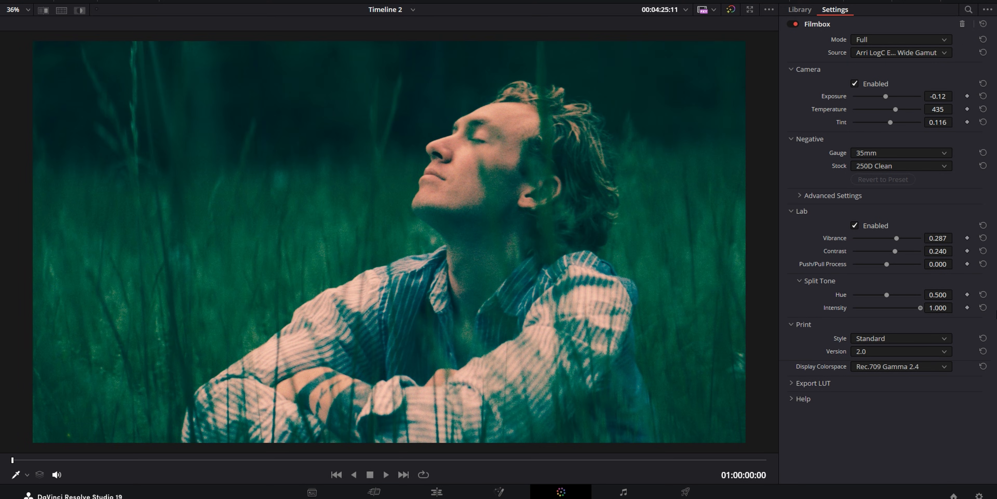
left_click_drag(887, 294, 870, 313)
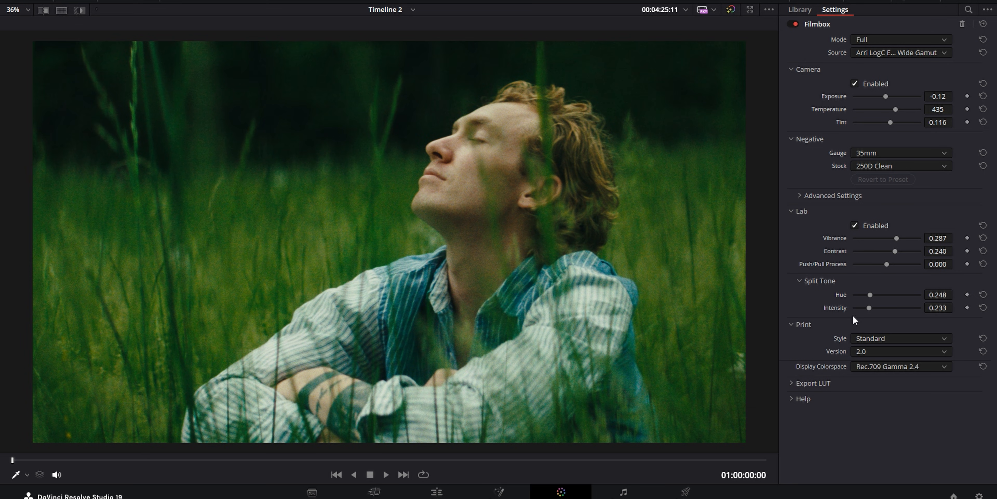
left_click(800, 281)
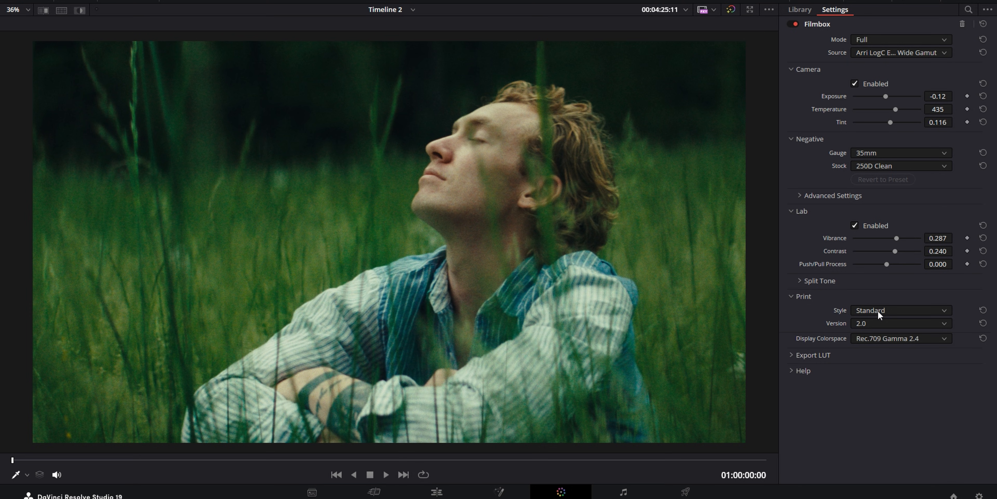
- Compare the Full, Standard and Extended print styles on the clip, ending on Standard
left_click(880, 311)
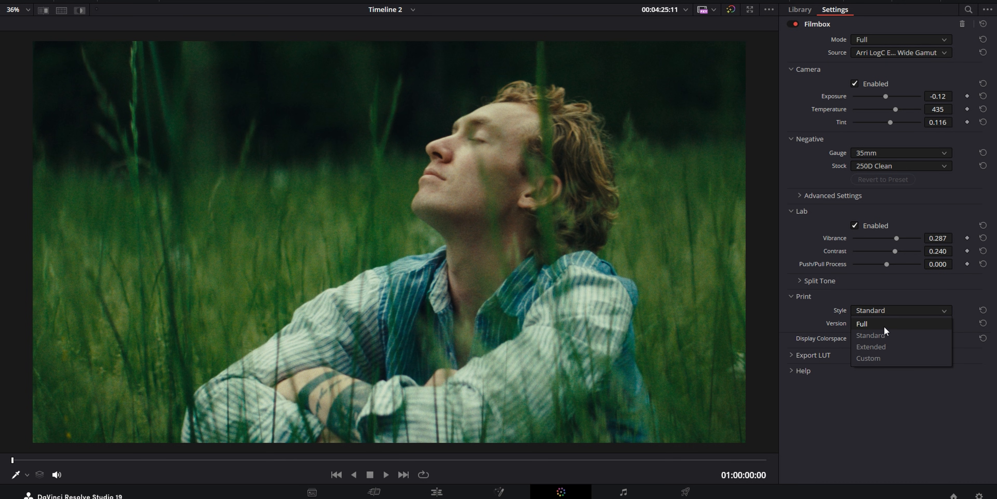
left_click(875, 326)
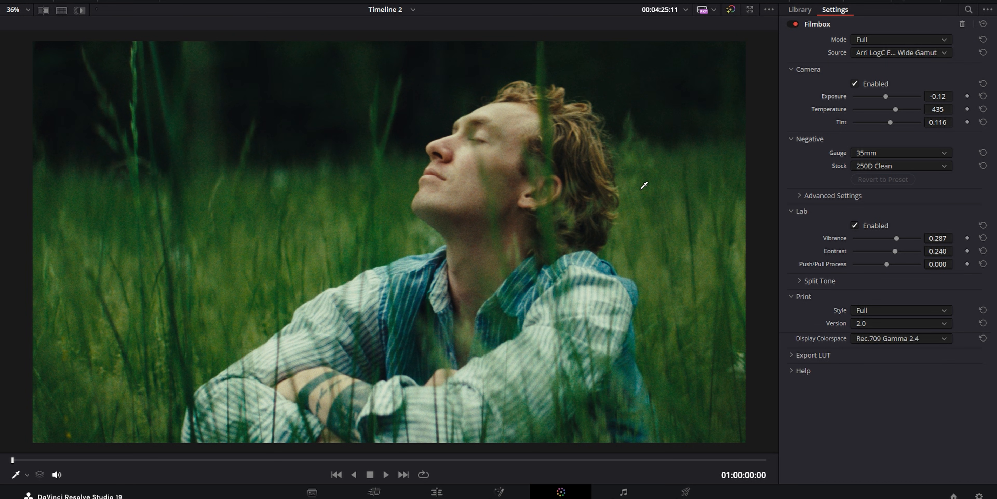
left_click(875, 310)
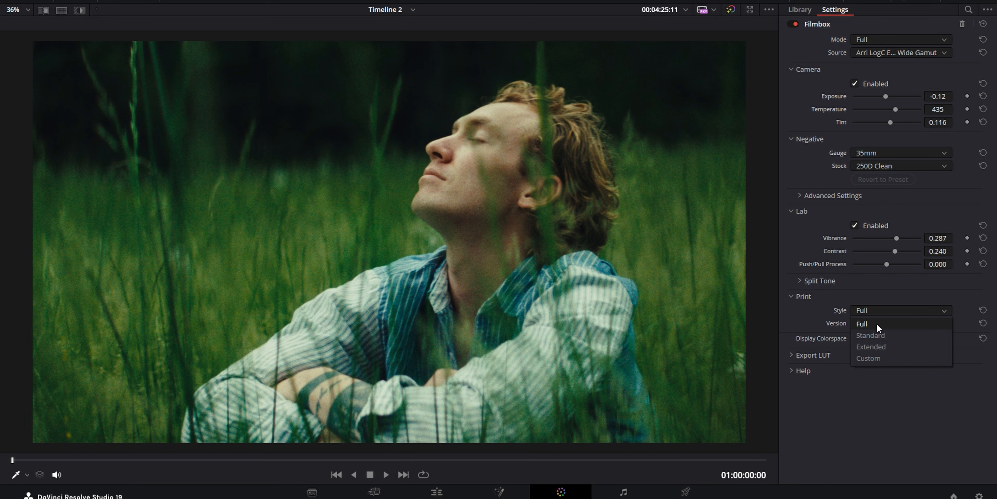
left_click(879, 332)
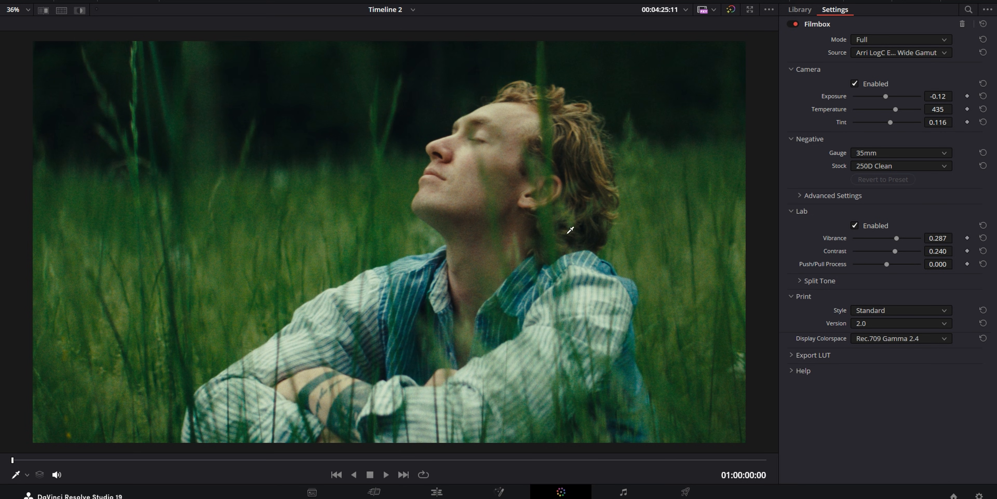
left_click(887, 310)
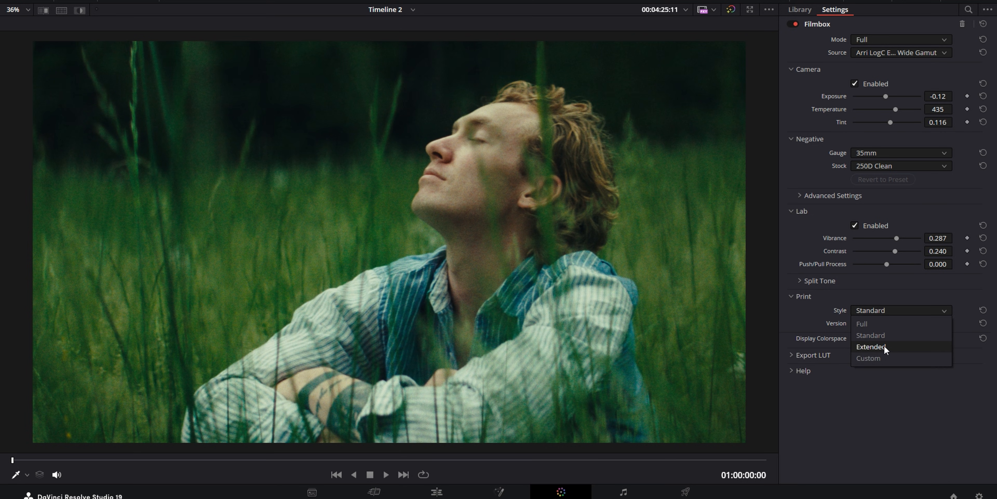
left_click(884, 345)
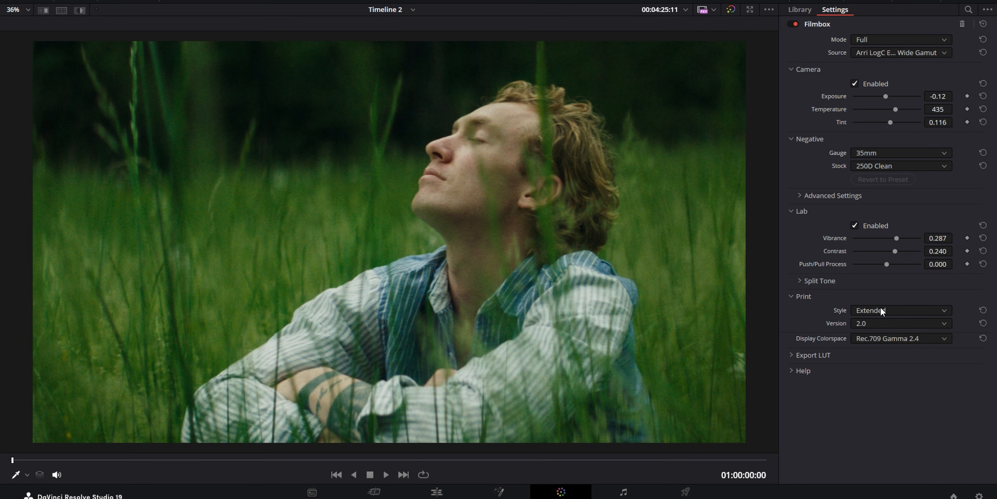
left_click(880, 307)
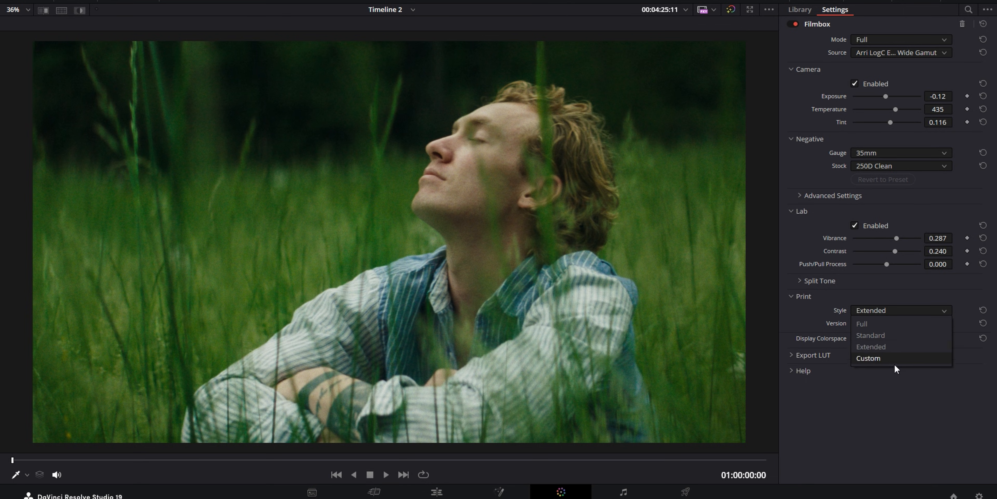
left_click(882, 336)
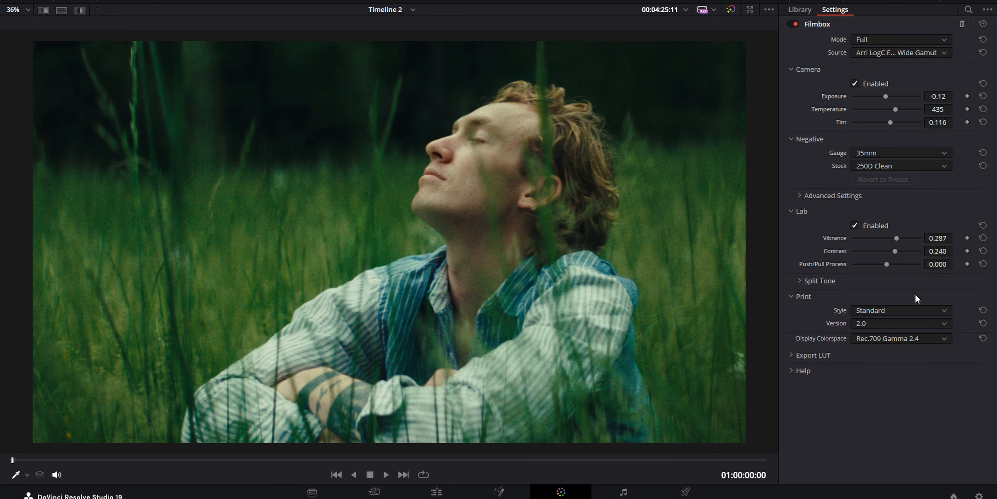
- Compare the first clip with and without its grade
key("shift+d")
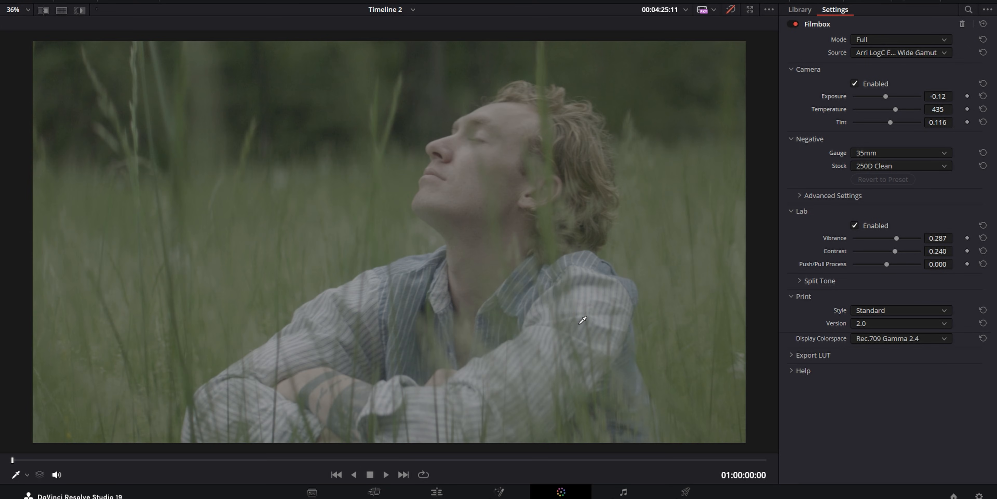
key("shift+d")
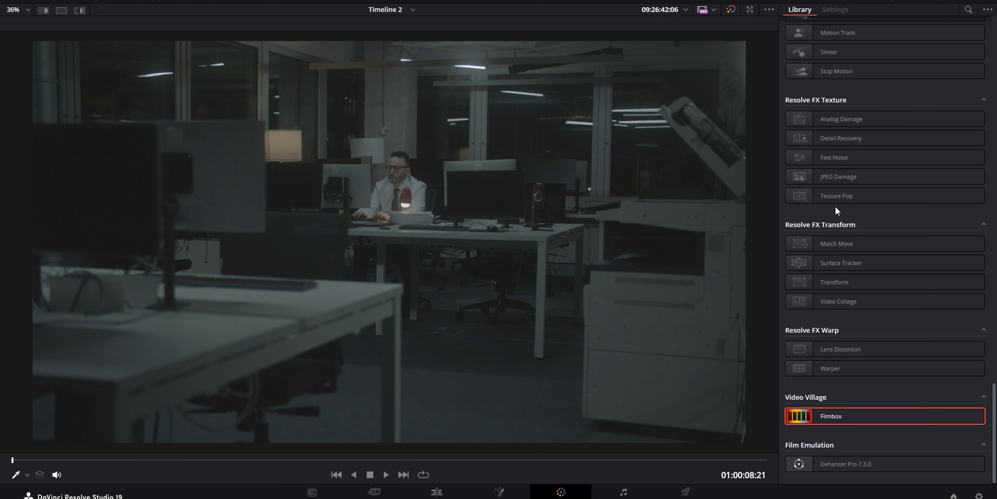
- Apply the Filmbox effect to the node of the second clip, the night office shot, and enlarge the viewer
key("alt+f")
scroll(882, 198, "down", 6)
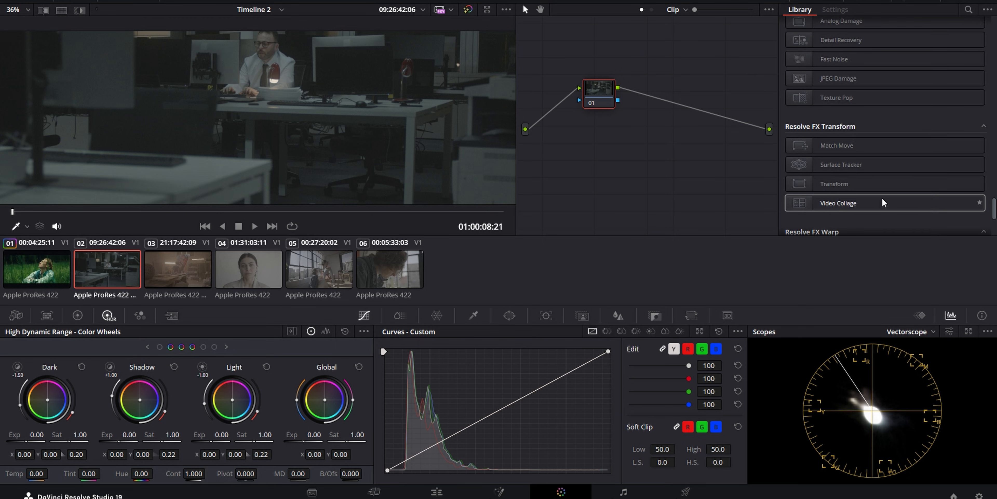
left_click_drag(846, 166, 588, 84)
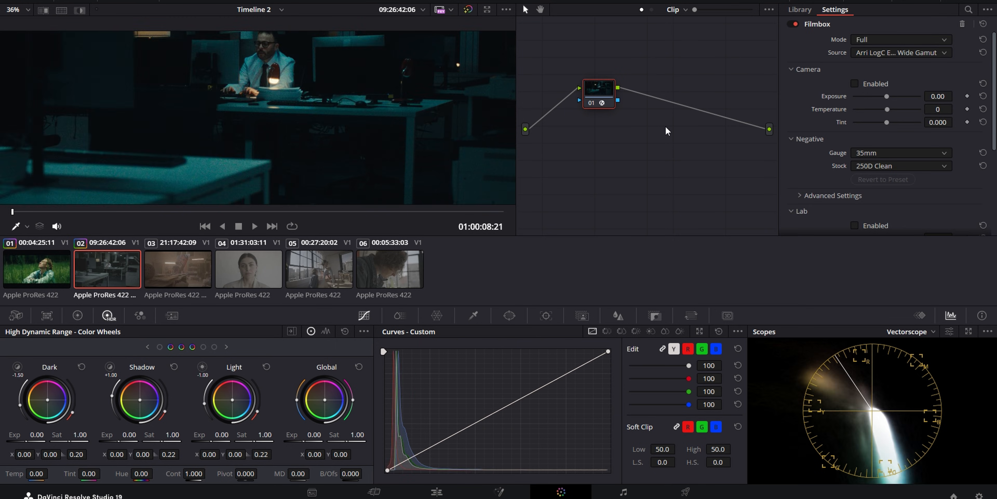
key("alt+f")
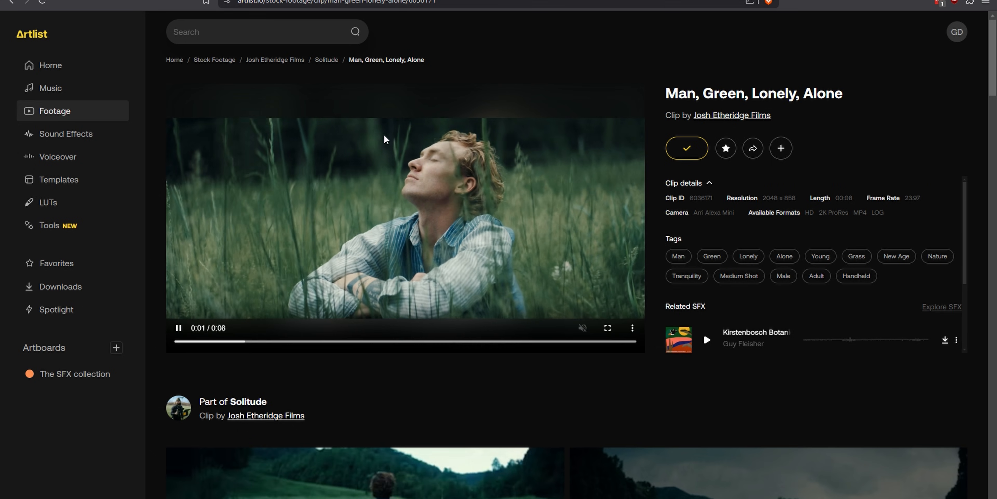
- Switch to the Artlist site and look up the office clip's camera in its clip details
left_click(7, 3)
left_click(420, 316)
left_click(709, 184)
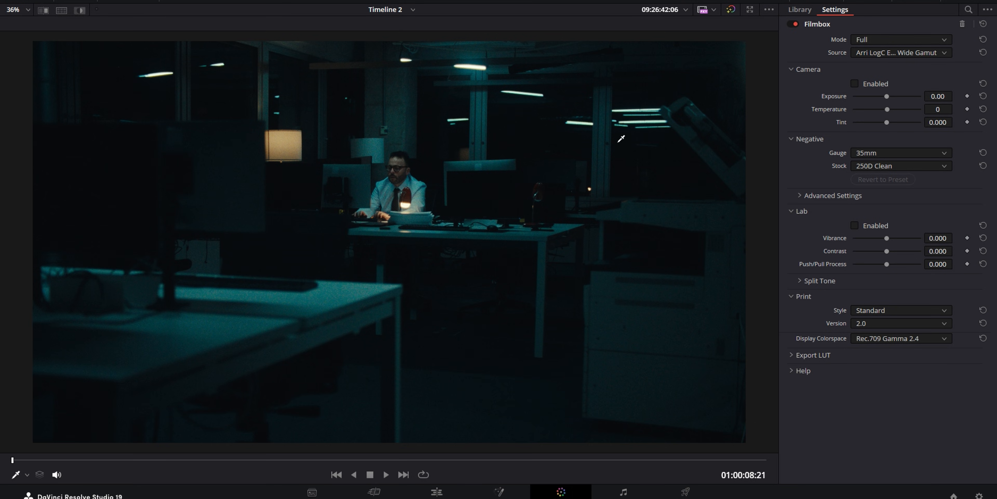
- Keep the Arri LogC EI800 source, and enable Camera with exposure 0.66, temperature -224 and tint 0.380
left_click(893, 55)
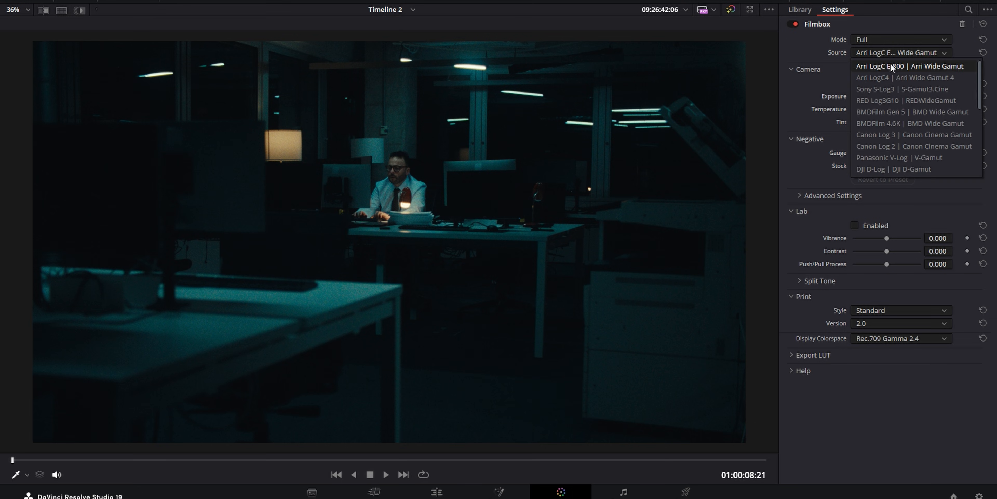
left_click(916, 55)
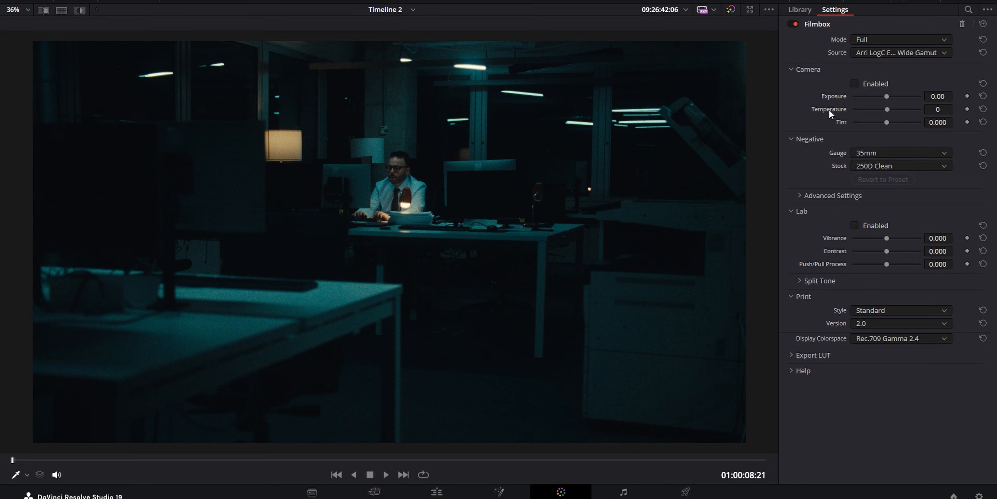
left_click(856, 84)
left_click_drag(888, 97, 900, 127)
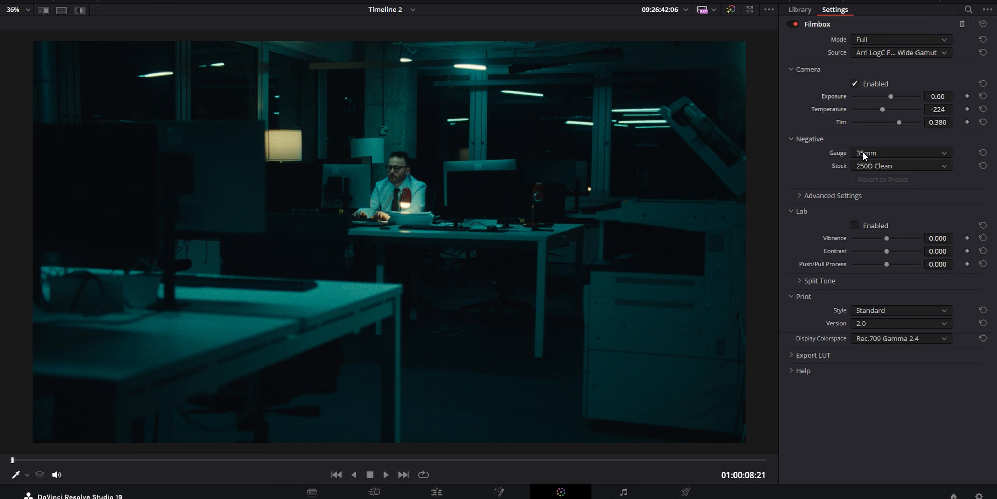
- Try the 500T Clean stock, choose 50D Clean, and enable Lab with vibrance 0.194, contrast 0.163 and push/pull 0.450
left_click(875, 165)
left_click(876, 213)
left_click(886, 167)
left_click(872, 260)
left_click_drag(888, 239, 895, 268)
- Try split toning at full intensity on the office clip, and adjust it to a hue of 0.124 and an intensity of 0.341
left_click(800, 280)
scroll(402, 144, "up", 4)
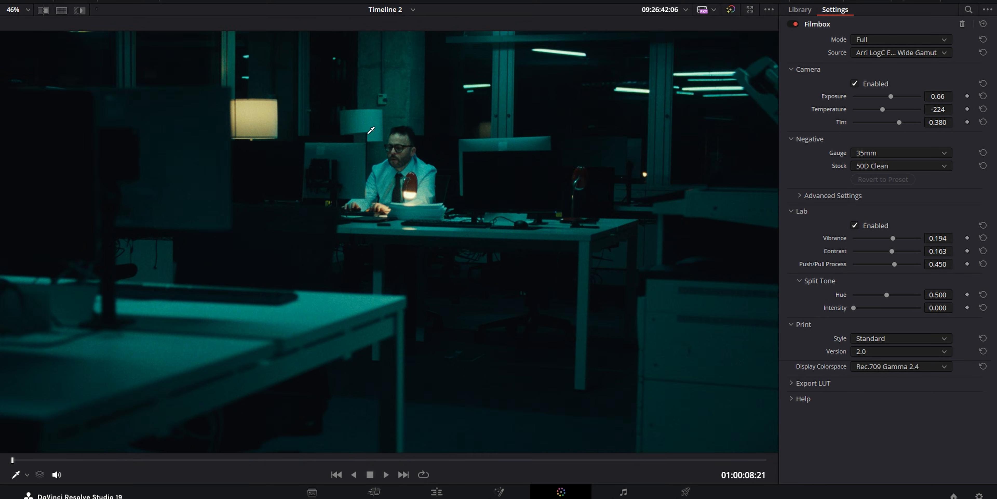
scroll(402, 144, "up", 4)
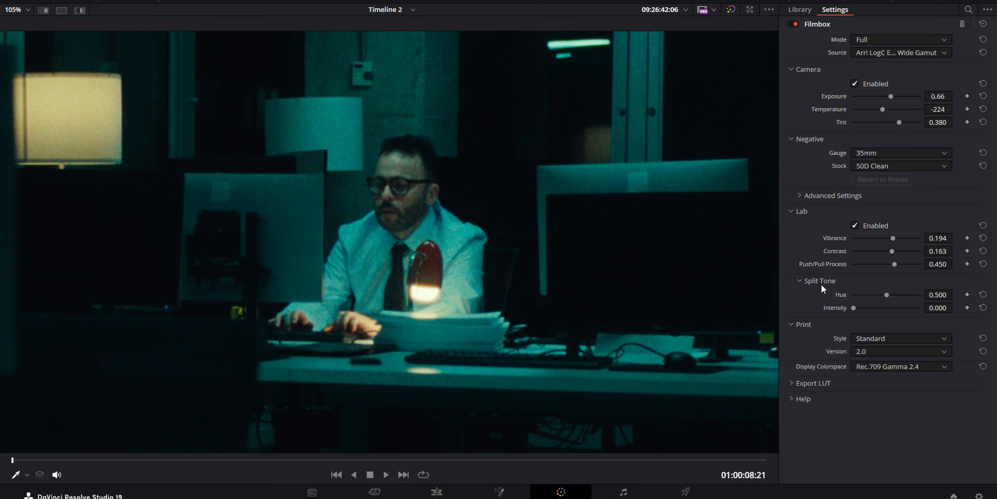
left_click_drag(853, 308, 971, 306)
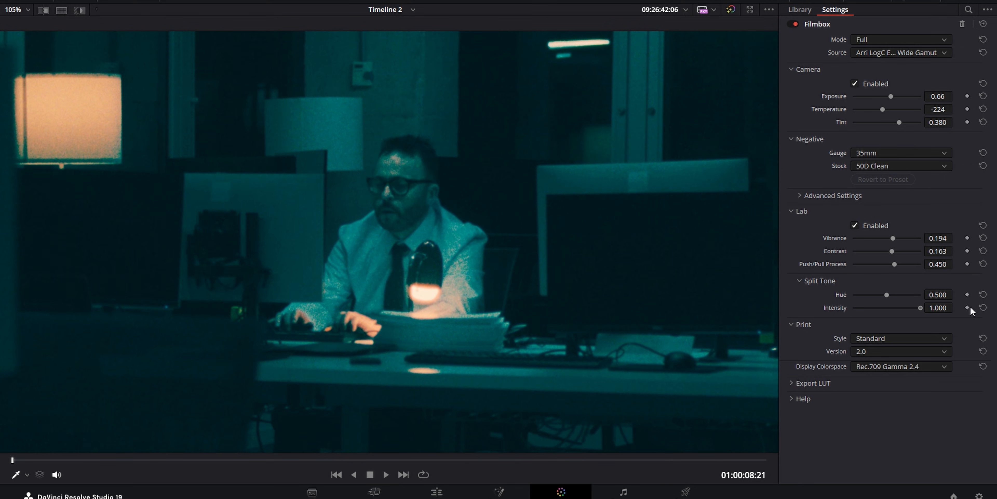
left_click_drag(886, 294, 863, 294)
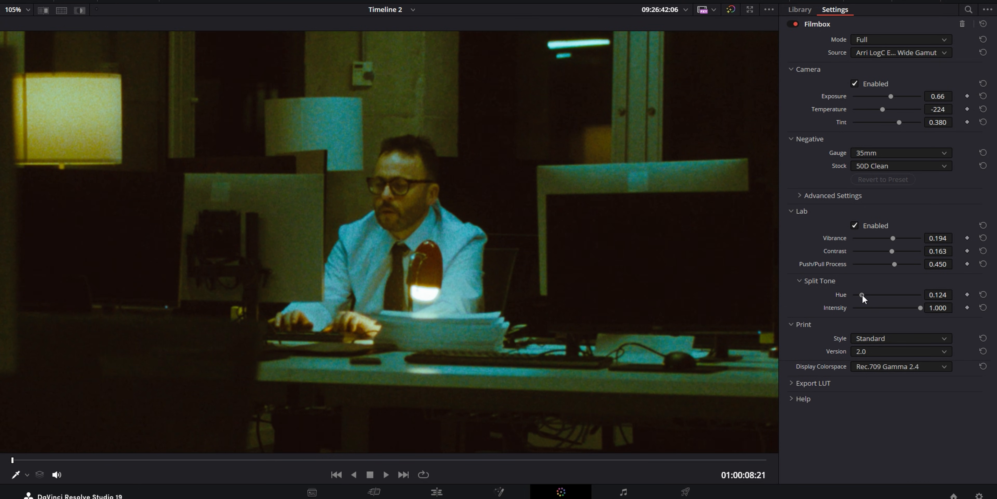
key("shift+z")
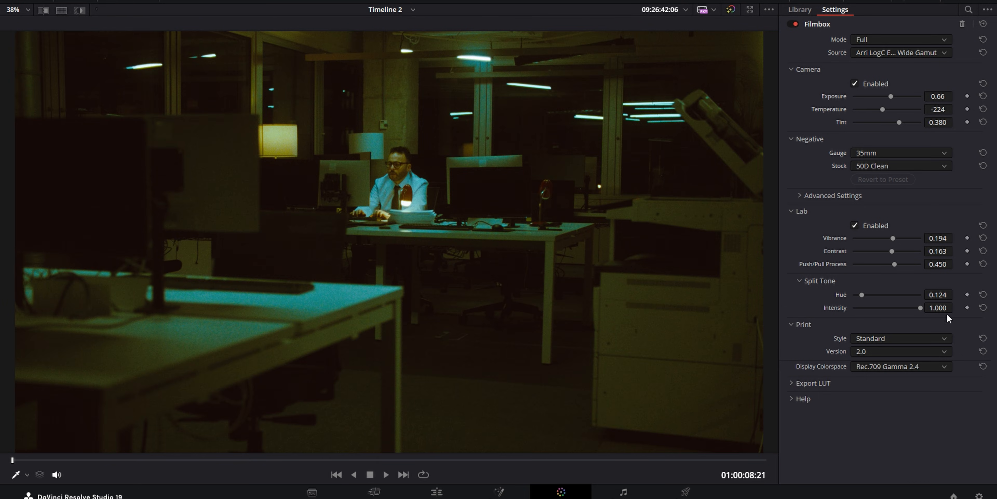
left_click_drag(921, 309, 877, 314)
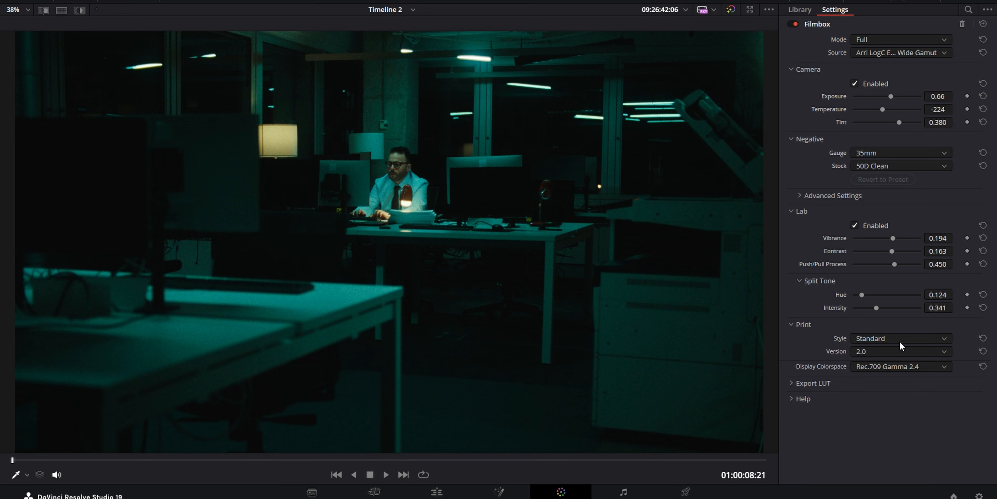
- Compare the Full and Extended print styles on the office clip, and return to Standard
left_click(883, 338)
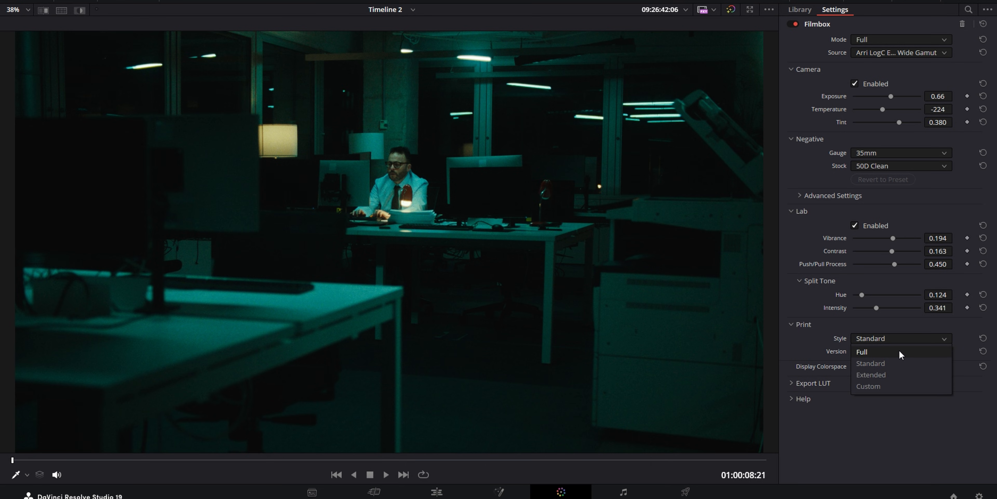
left_click(899, 351)
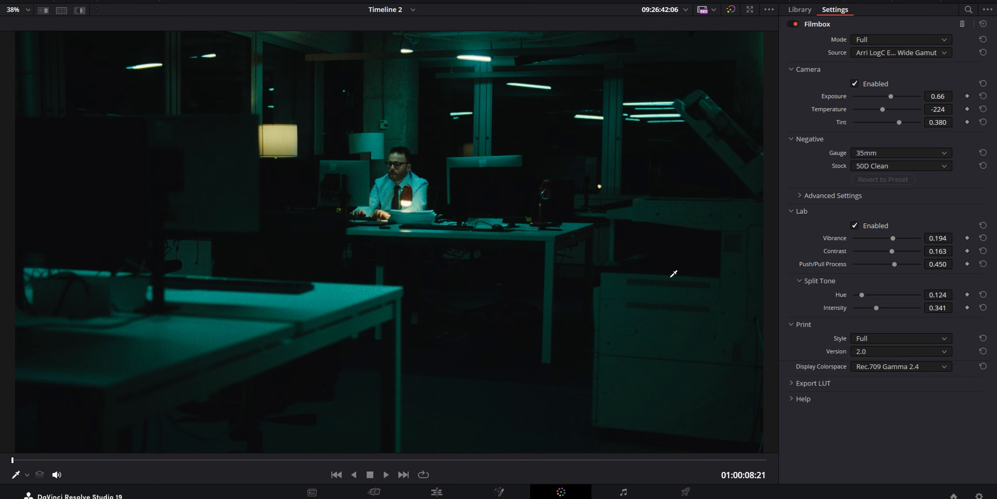
left_click(889, 338)
left_click(892, 374)
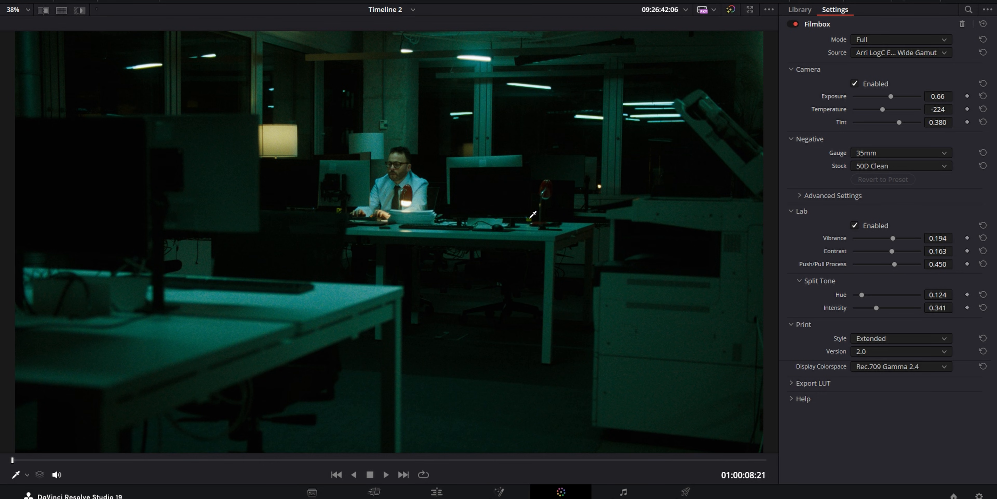
left_click(885, 338)
left_click(886, 363)
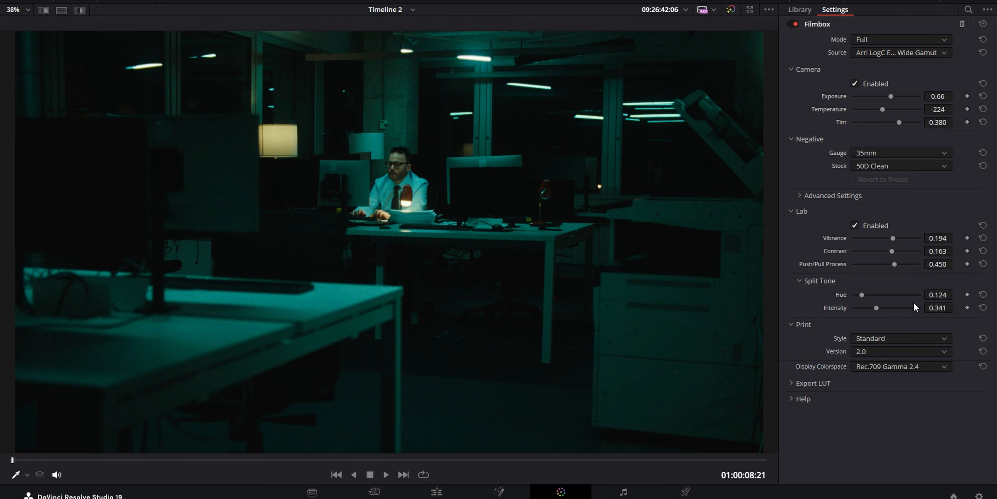
- Compare the office clip with and without its grade, at its first frame and at 01:00:15:05
key("shift+d")
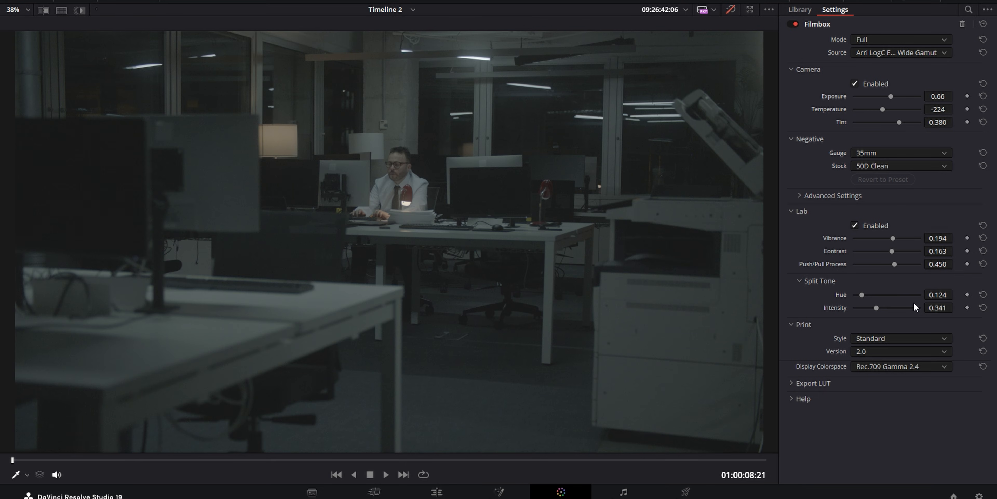
key("shift+d")
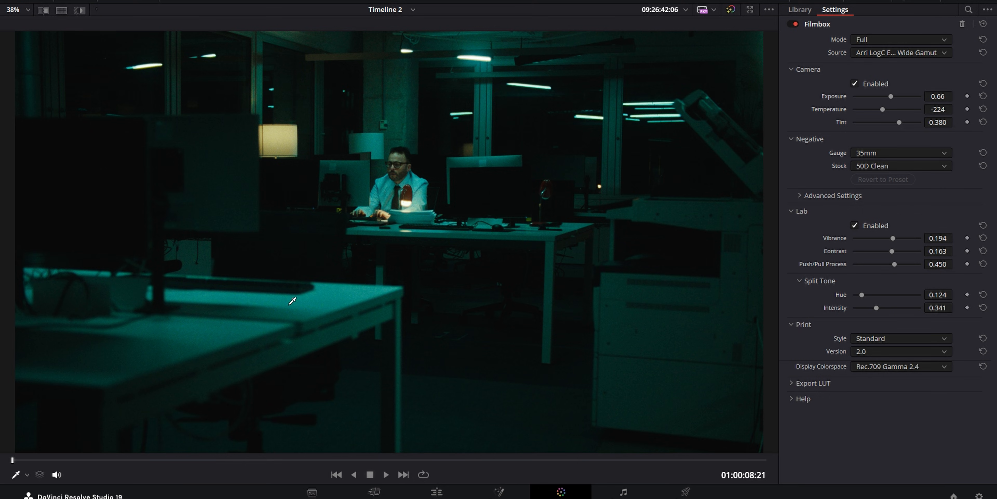
left_click_drag(85, 463, 420, 474)
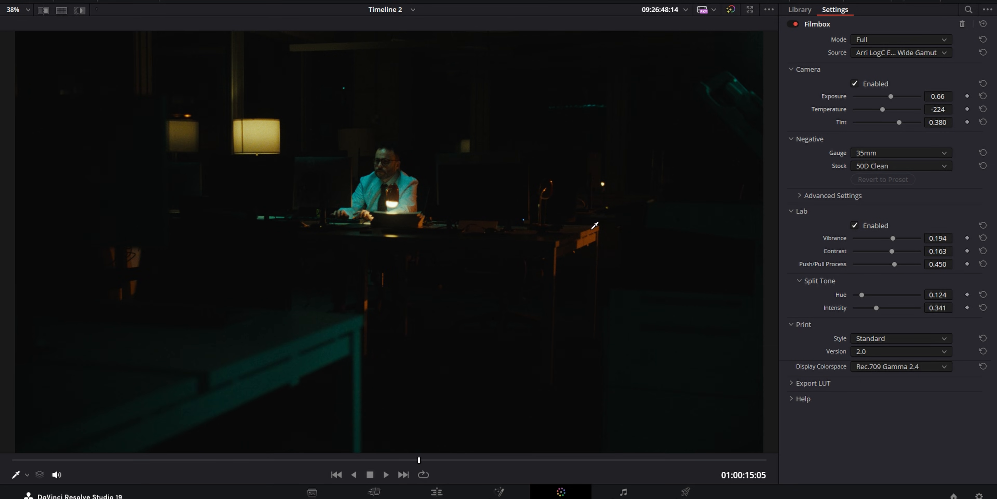
key("shift+d")
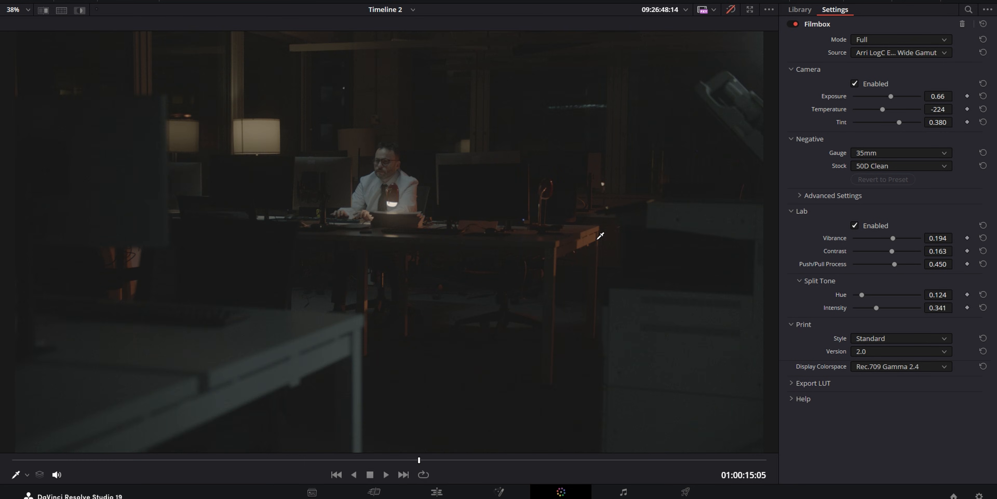
key("shift+d")
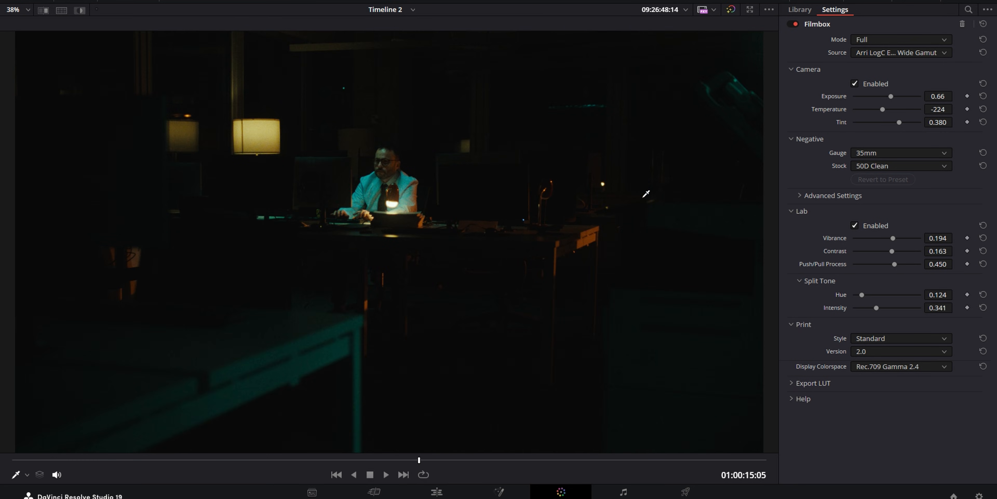
left_click(855, 226)
- Apply the Filmbox effect to the node of the third clip, the painter in the studio, and enlarge the viewer
scroll(653, 302, "down", 1)
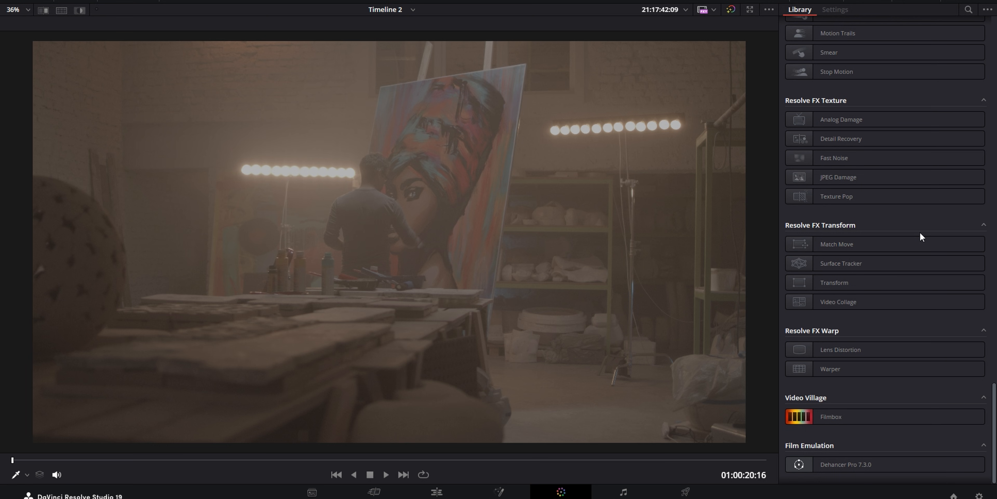
key("alt+f")
scroll(878, 184, "down", 3)
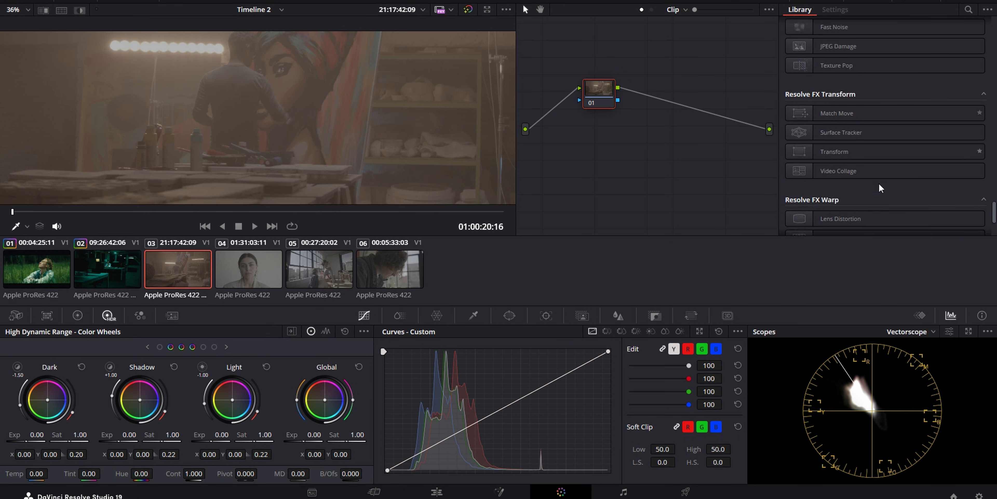
scroll(879, 183, "down", 3)
left_click_drag(879, 165, 599, 93)
key("alt+f")
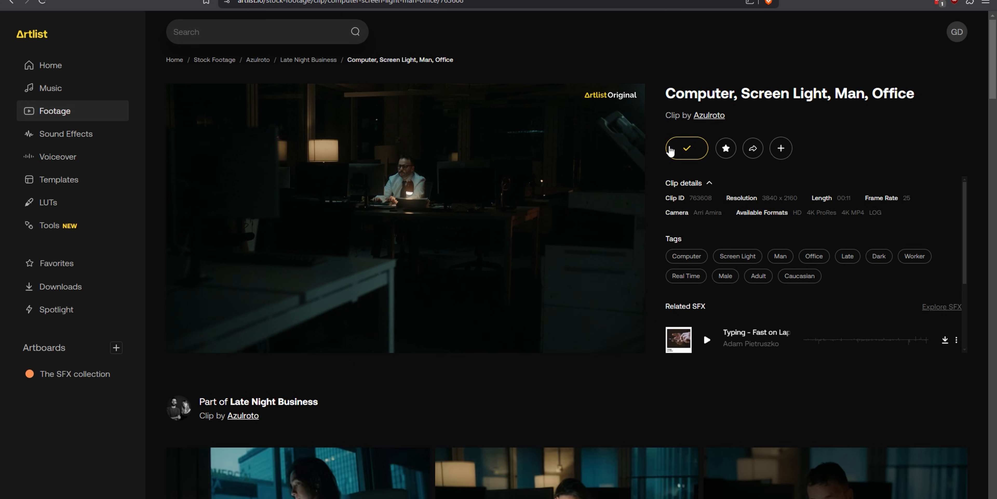
- Check the painter clip's camera on Artlist, and set the Filmbox source to RED Log3G10 | REDWideGamut
key("alt+Left")
left_click(709, 184)
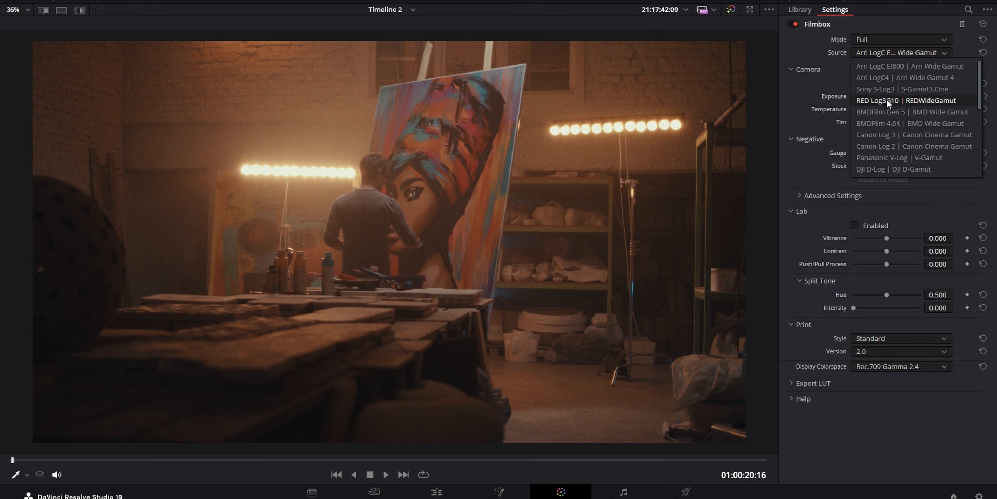
left_click(905, 99)
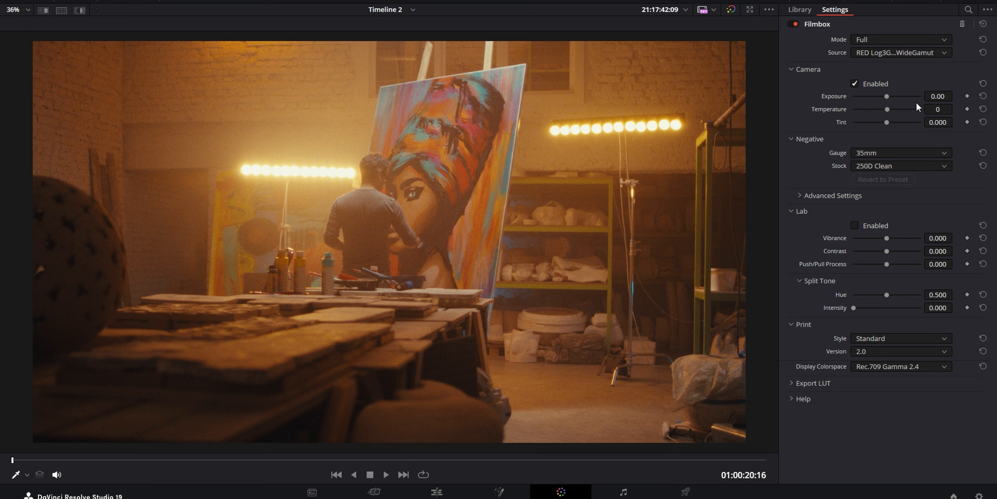
- Enable Camera with exposure -0.89, temperature -593 and tint 0.225, and set the negative stock to 200T Clean
left_click_drag(889, 95, 875, 108)
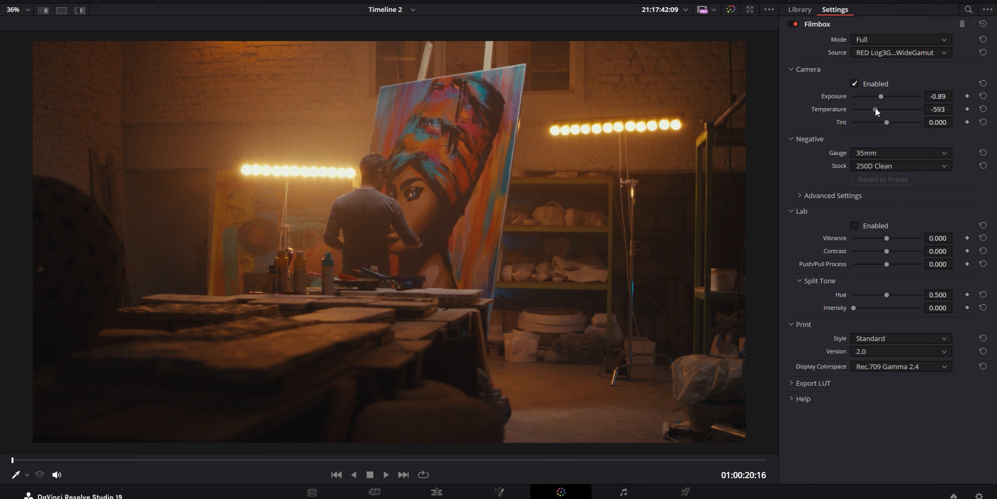
left_click(874, 165)
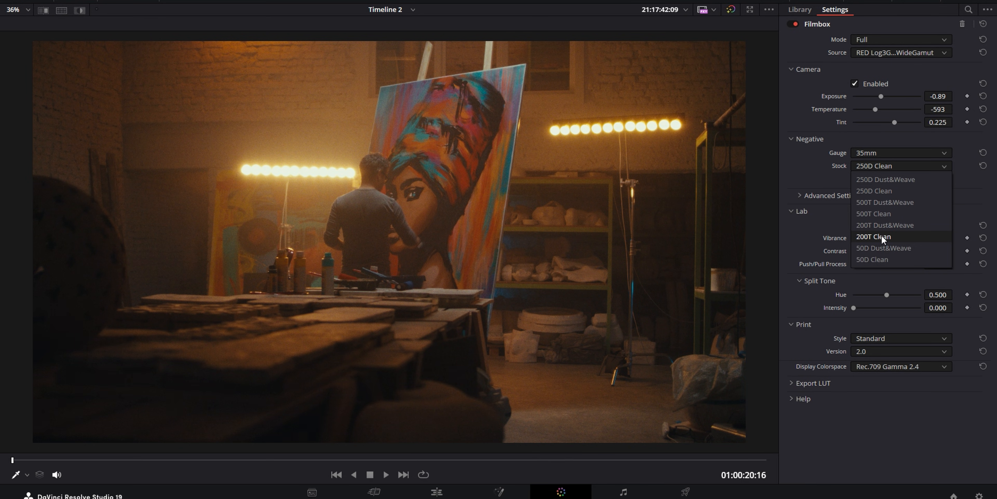
left_click(882, 235)
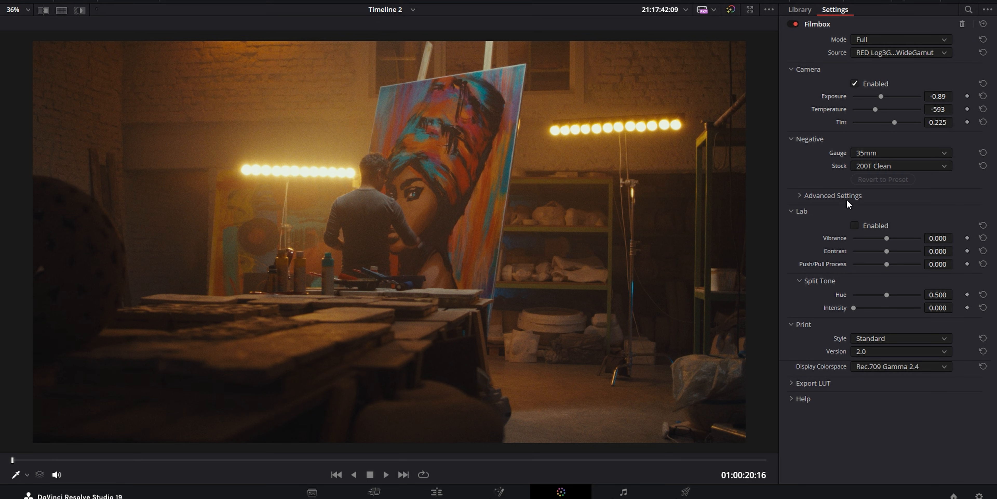
- Enable Lab with contrast 0.364 and vibrance -0.147, and compare the painter clip with Lab off and on
left_click(854, 225)
left_click_drag(892, 254, 882, 239)
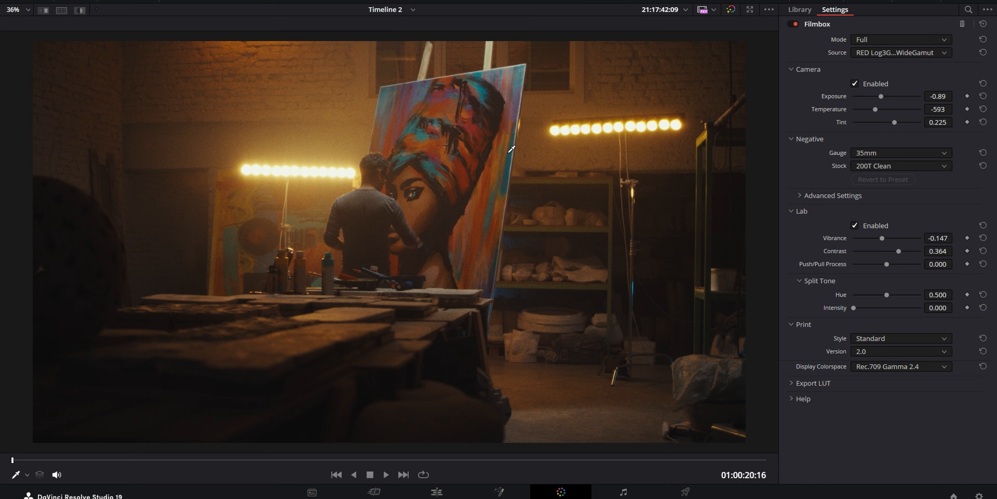
left_click(854, 225)
left_click(854, 225)
- Set the painter clip's print style to Full on a later close-up frame, and compare the image with the grade off and on
mouse_move(508, 460)
left_mouse_down()
mouse_move(330, 460)
mouse_move(634, 463)
left_mouse_up()
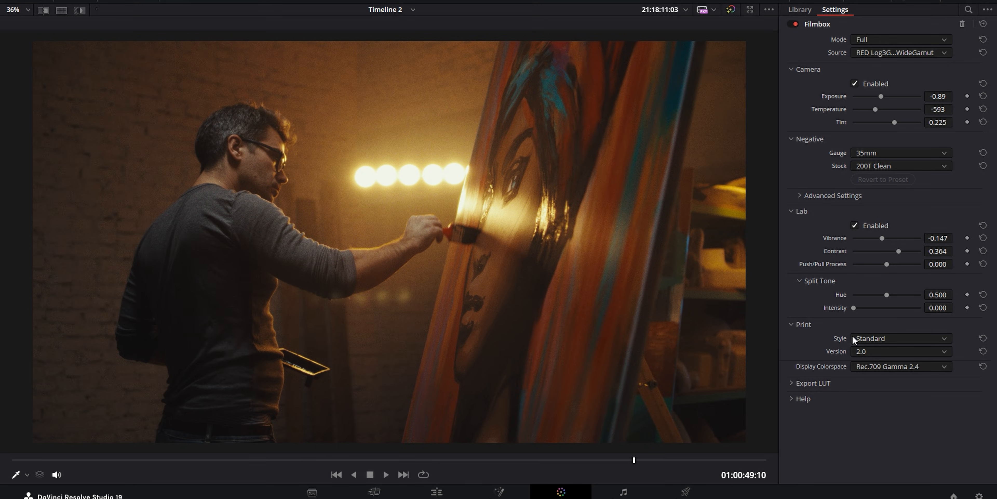
left_click(883, 337)
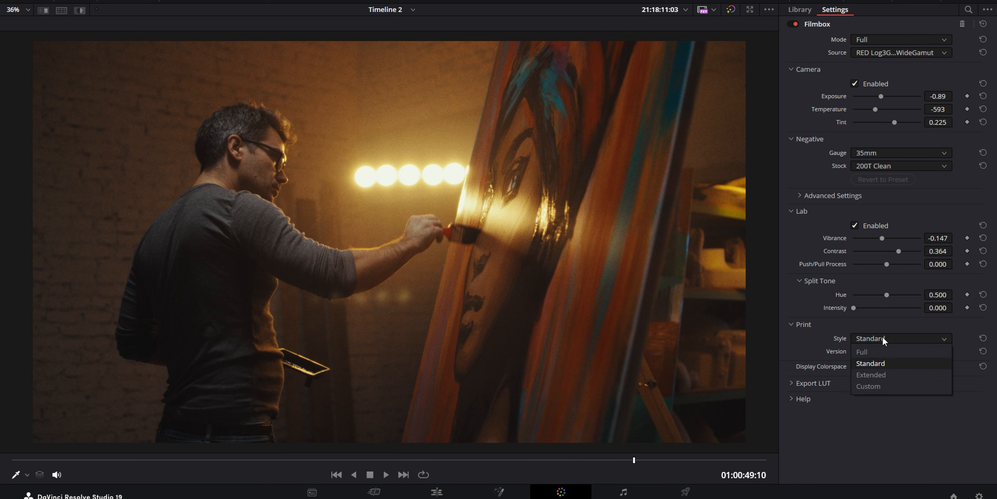
left_click(866, 351)
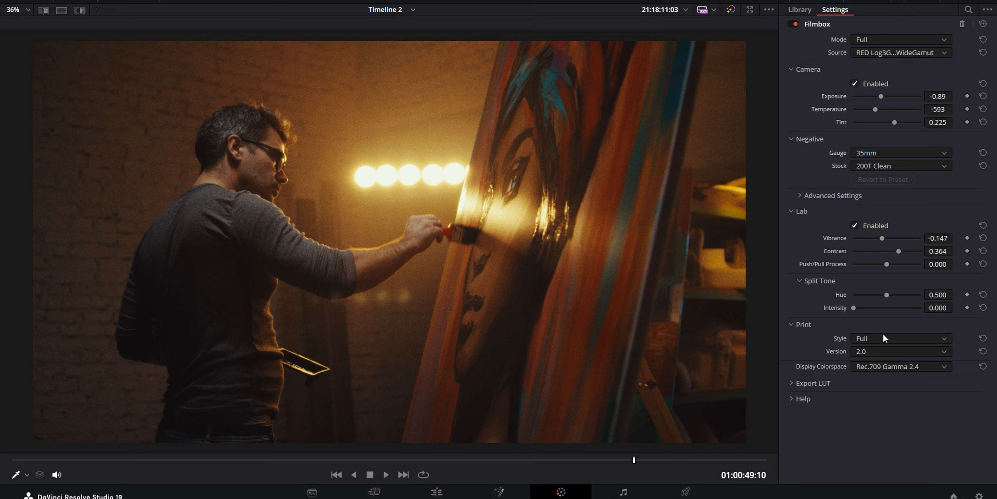
key("shift+d")
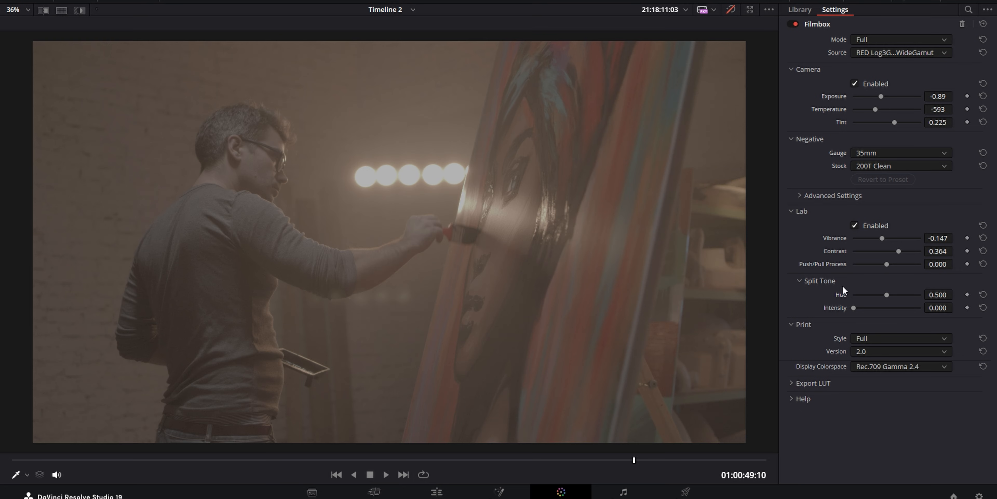
key("shift+d")
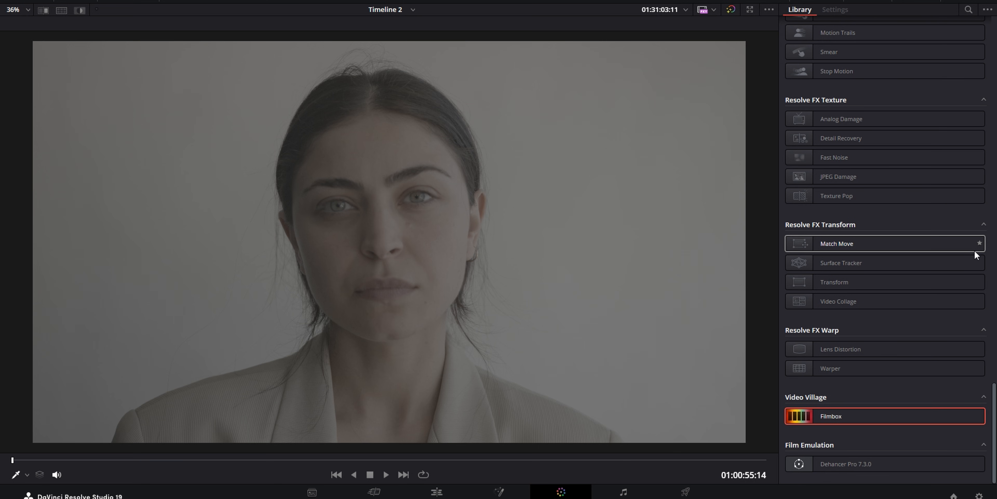
- Apply the Filmbox effect to the node of the fourth clip, the portrait of the woman, and enlarge the viewer
key("alt+f")
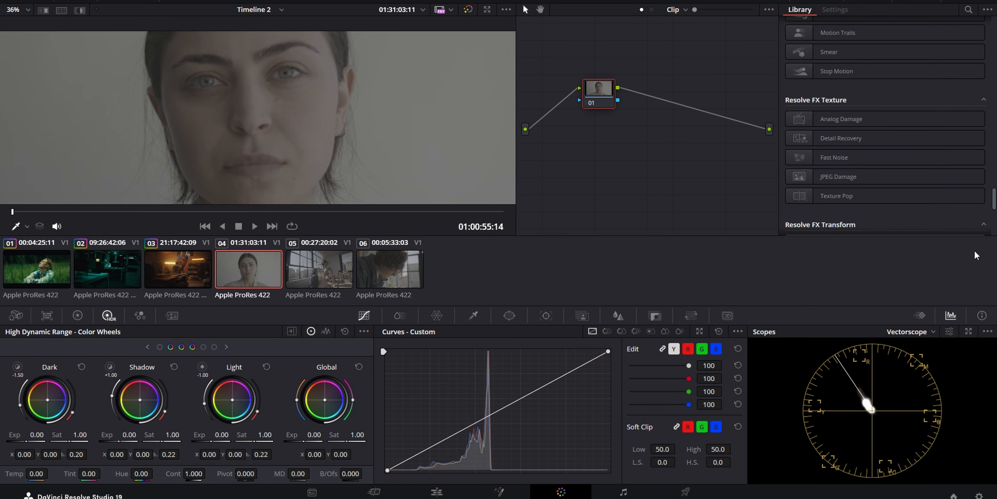
scroll(974, 250, "down", 5)
left_click_drag(976, 187, 616, 104)
key("alt+f")
- Check the portrait clip's camera on Artlist, and set the Filmbox source to RED Log3G10 | REDWideGamut
key("alt+Tab")
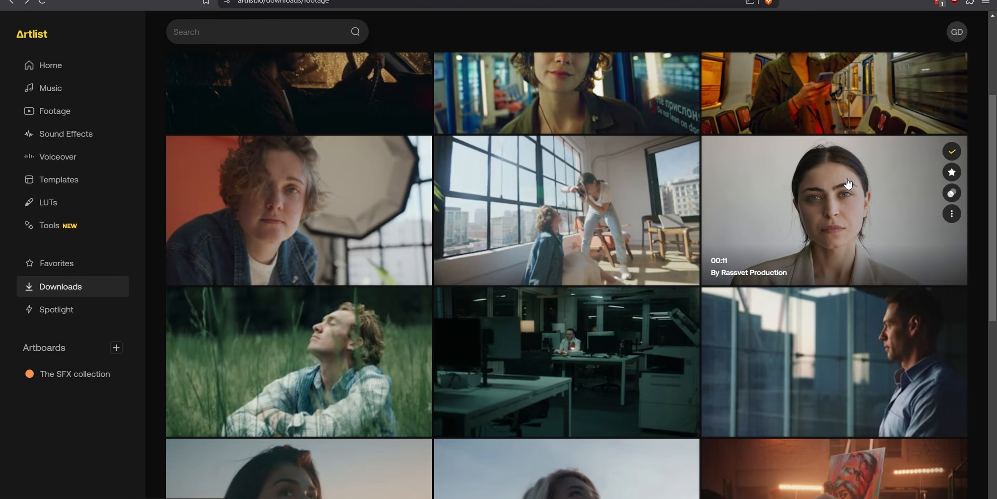
left_click(876, 243)
left_click(686, 182)
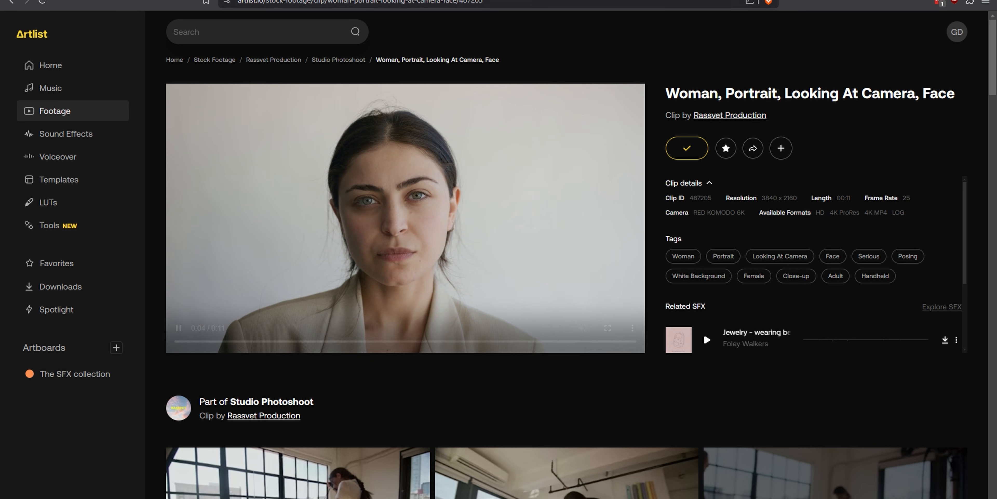
key("alt+Tab")
left_click(887, 51)
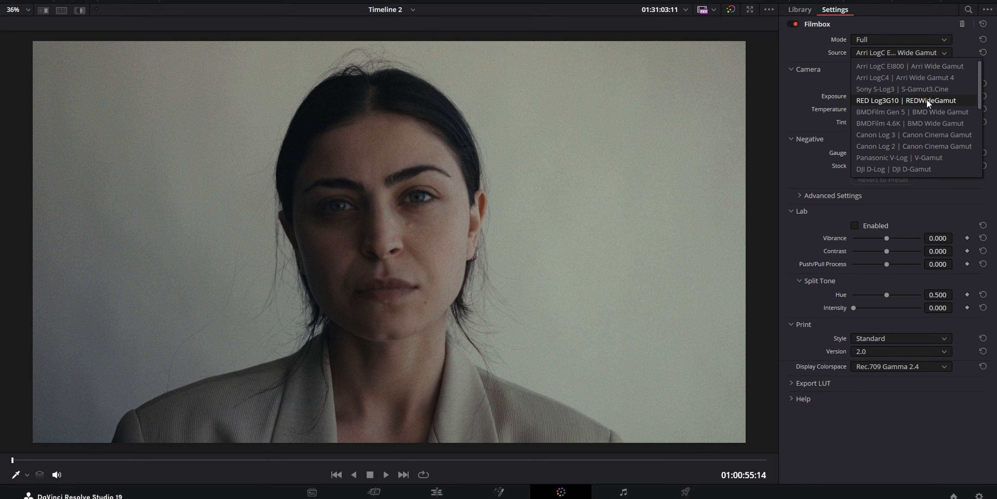
left_click(889, 101)
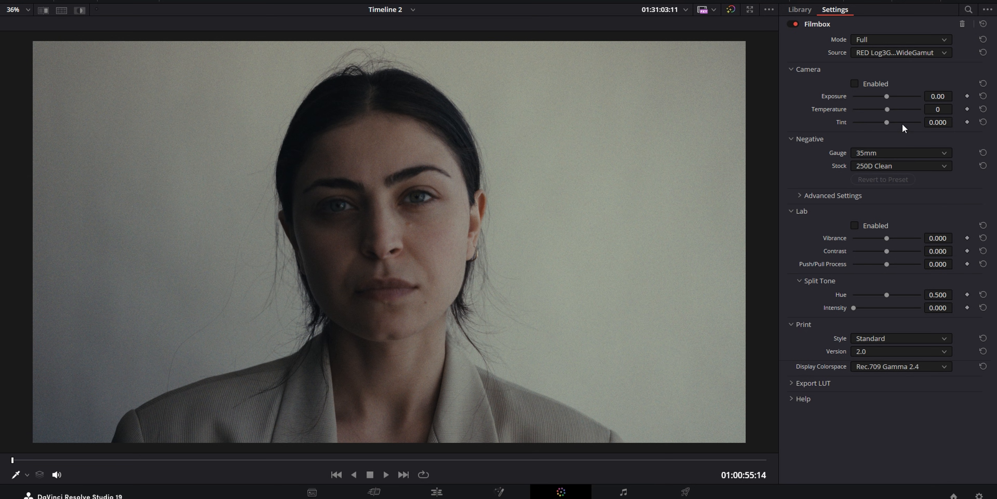
- Enable Camera with exposure 0.12 and temperature 92, and try the 500T Clean and 200T Clean stocks before returning to 250D Clean
left_click_drag(91, 460, 135, 457)
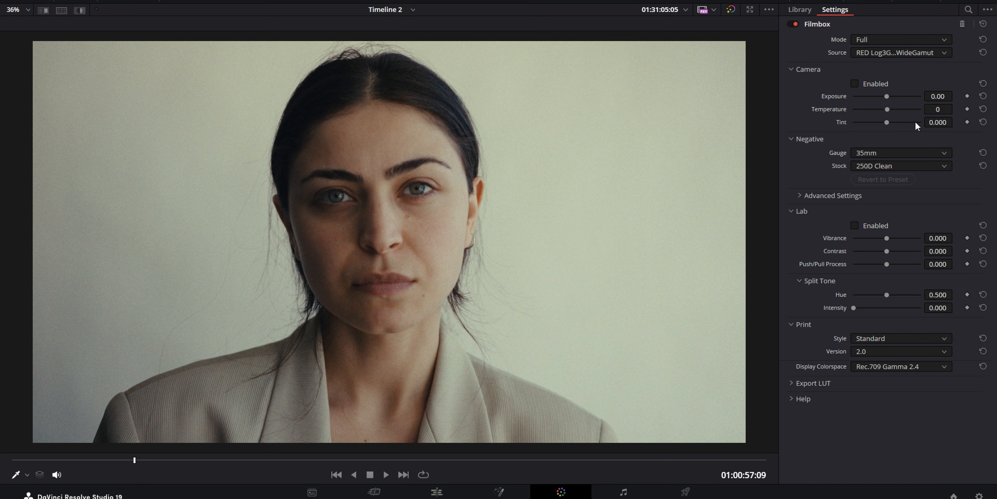
left_click_drag(887, 96, 889, 110)
left_click(880, 168)
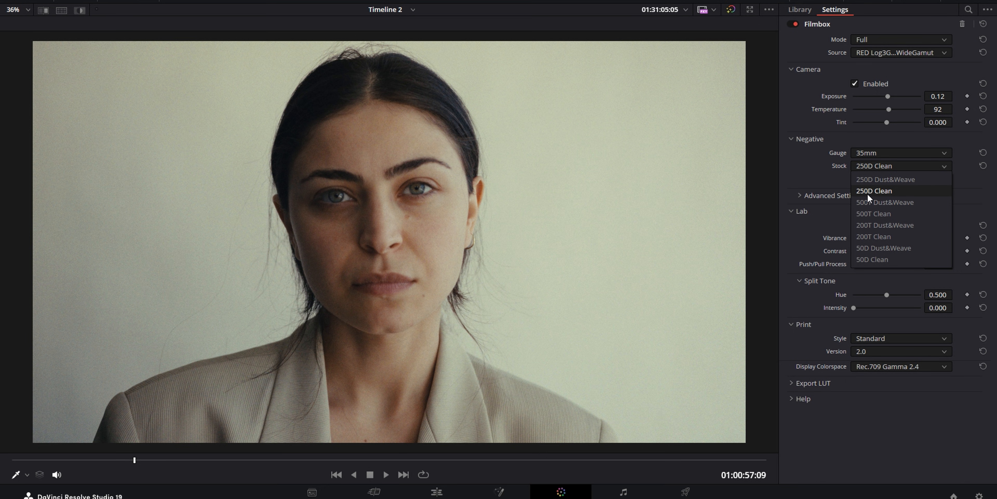
left_click(867, 213)
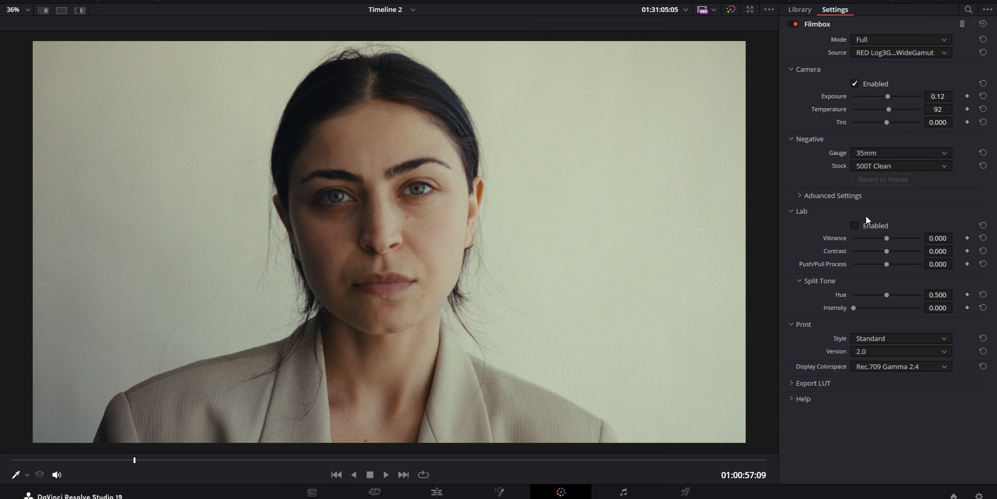
left_click(880, 167)
left_click(865, 237)
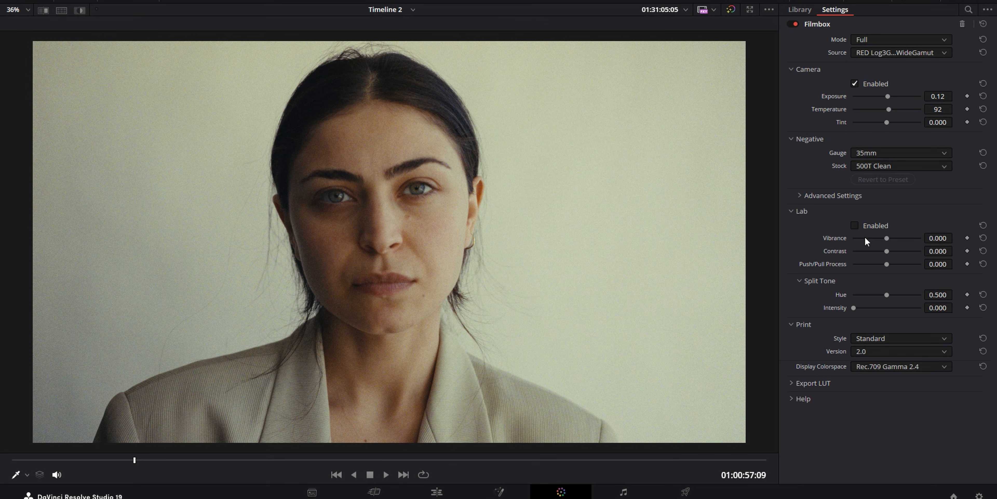
left_click(880, 168)
left_click(874, 188)
- Enable Lab with vibrance 0.132, contrast 0.054 and push/pull process 0.388, and set the camera exposure to 0.35
left_click_drag(890, 238, 893, 266)
left_click_drag(888, 96, 890, 96)
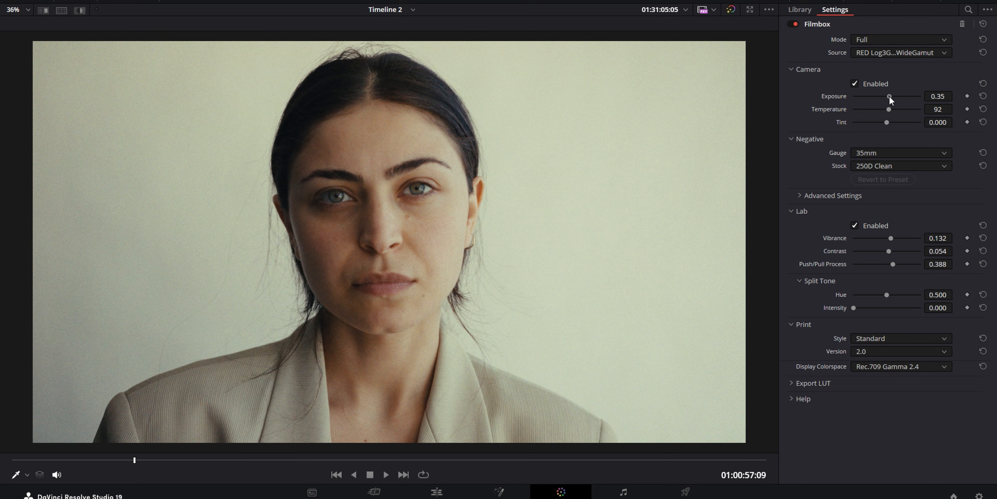
- Try the Full and Extended print styles on the portrait clip, and return to Standard
left_click(882, 338)
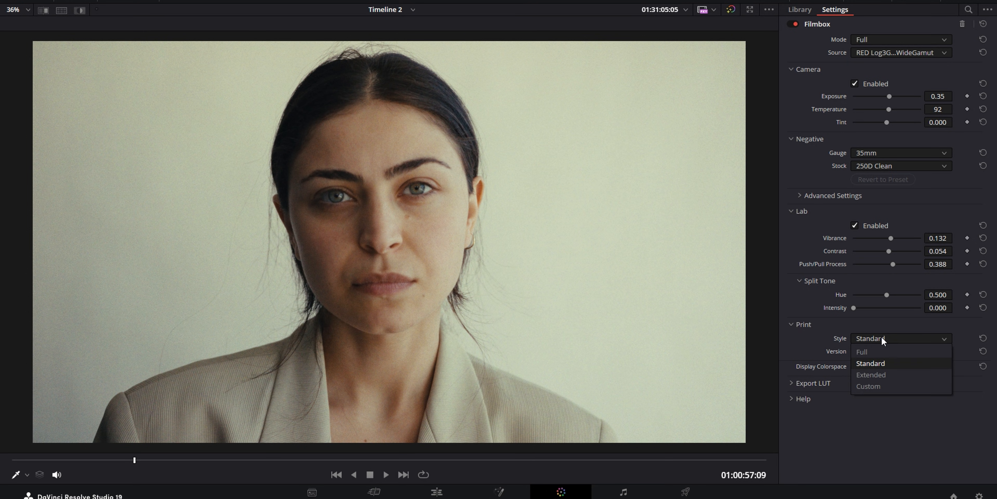
left_click(872, 352)
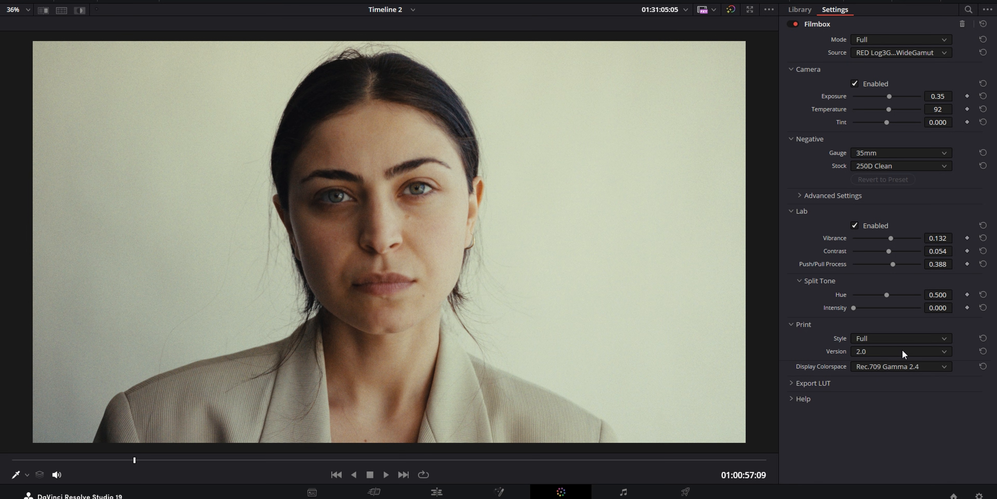
left_click(884, 338)
left_click(871, 375)
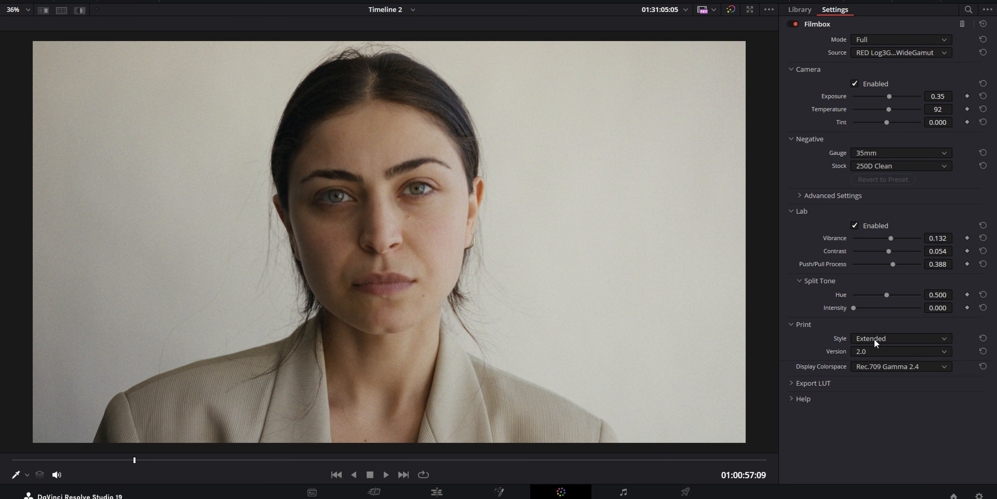
left_click(882, 337)
left_click(878, 362)
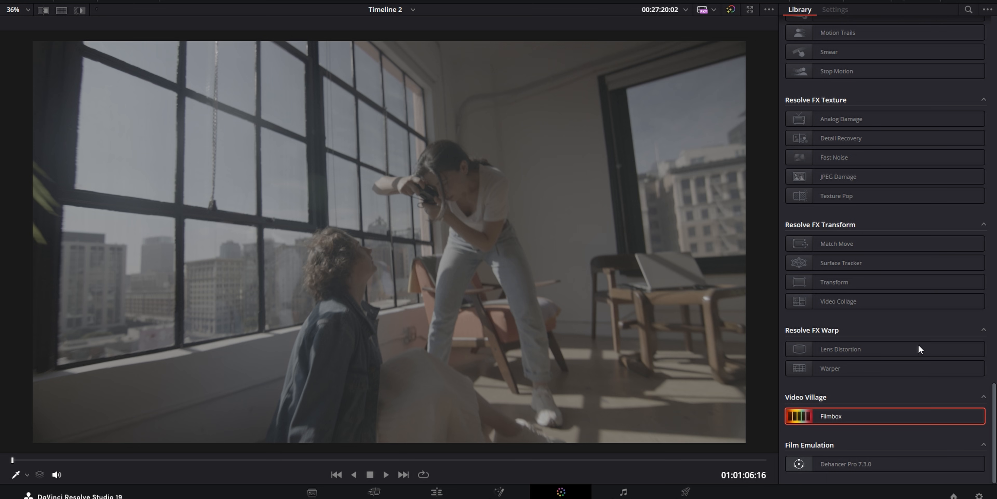
- Apply the Filmbox effect to the node of the fifth clip, the photographer by the windows, and enlarge the viewer
key("alt+f")
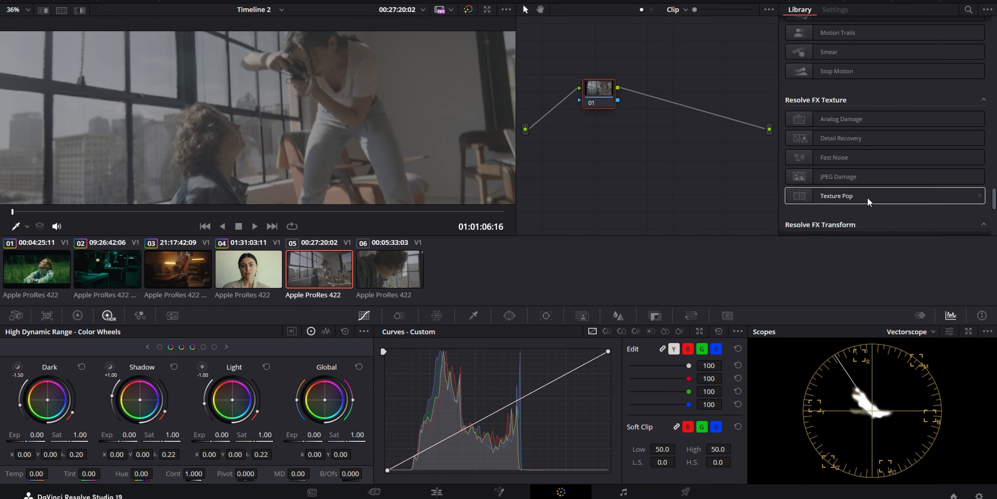
scroll(869, 200, "down", 5)
left_click_drag(821, 167, 599, 93)
key("alt+f")
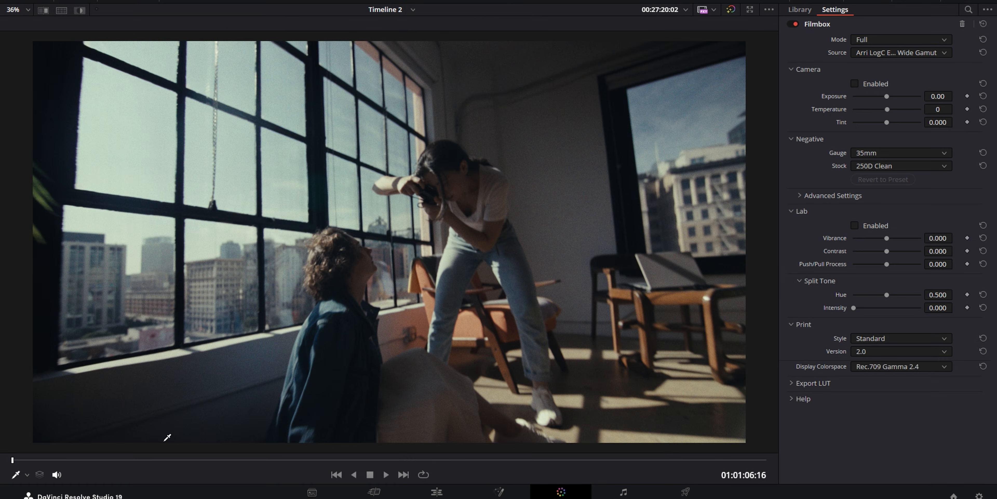
- Check the photographer clip's camera on Artlist, and set the Filmbox source to RED Log3G10 | REDWideGamut
left_click_drag(52, 465, 66, 465)
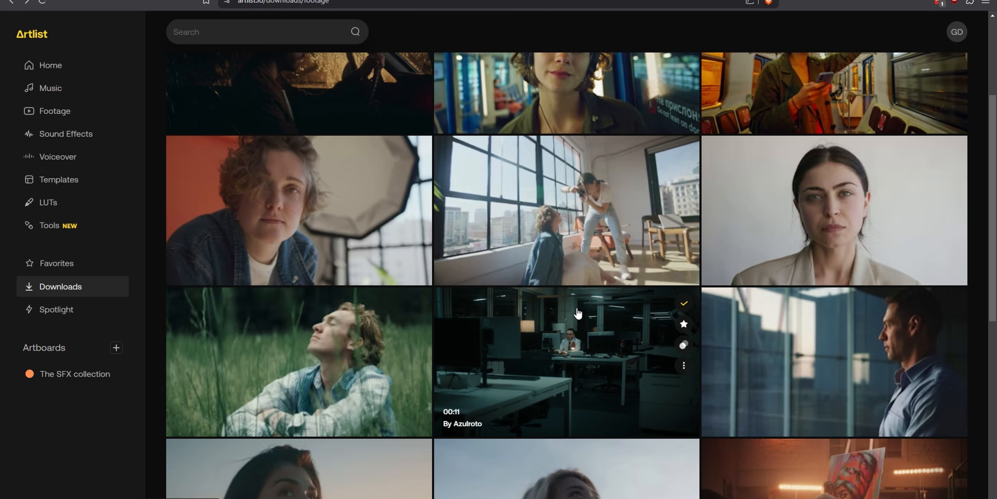
scroll(578, 313, "up", 1)
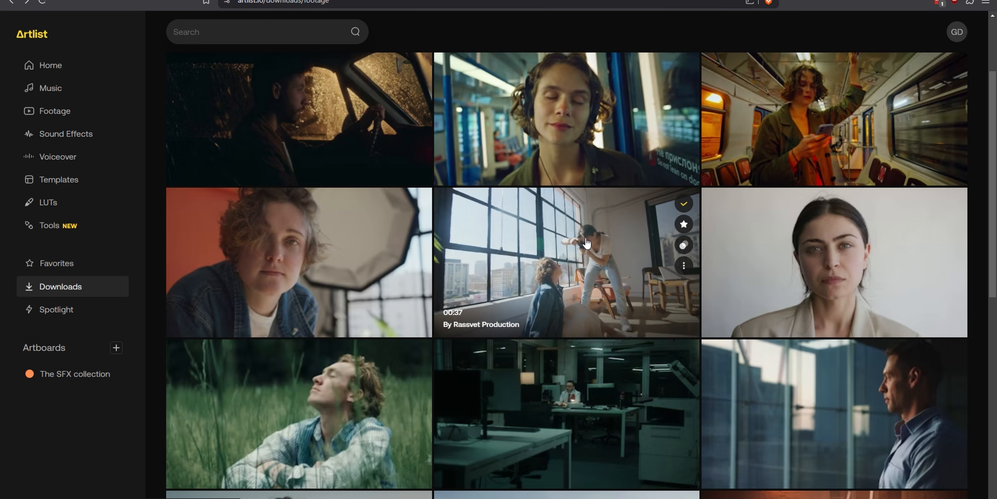
left_click(588, 242)
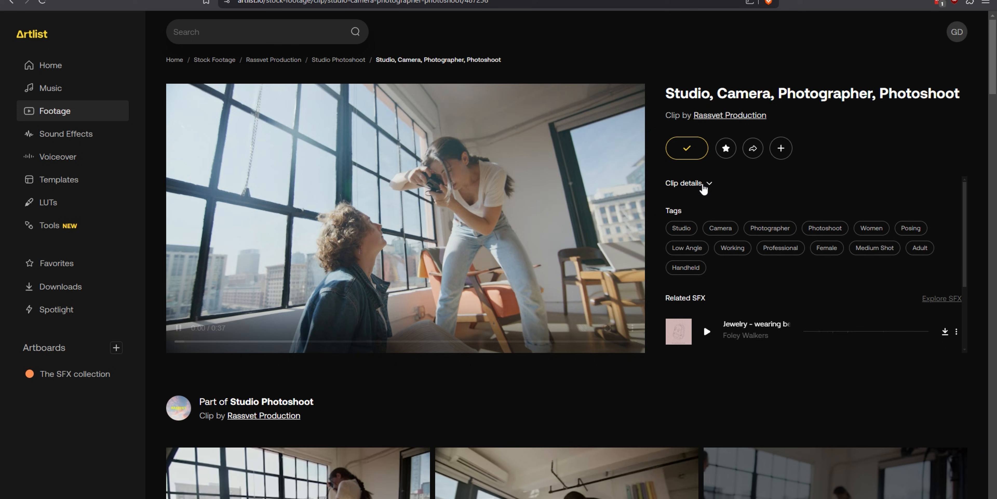
left_click(701, 184)
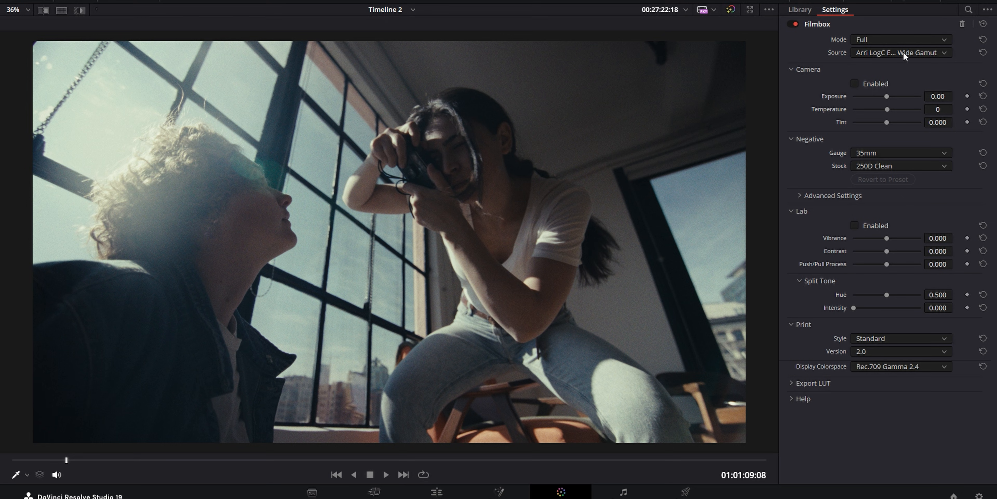
left_click(904, 52)
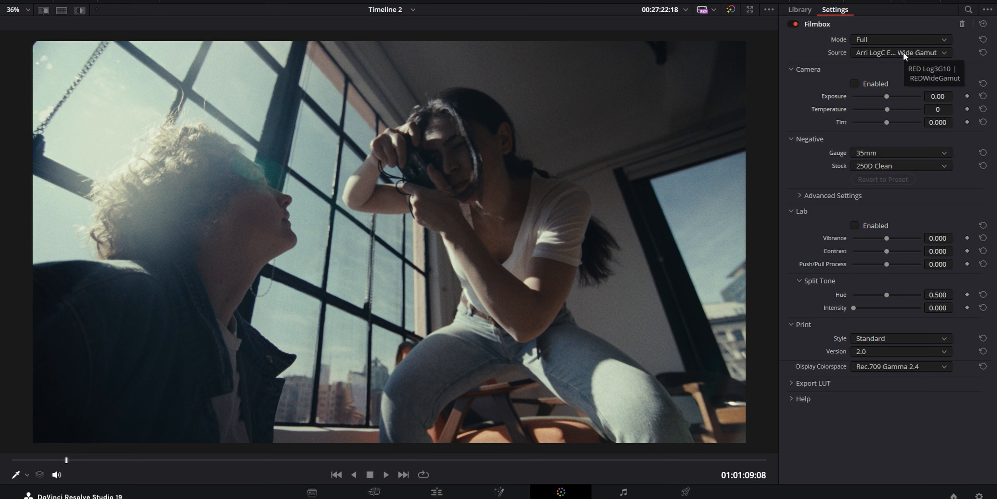
left_click(894, 100)
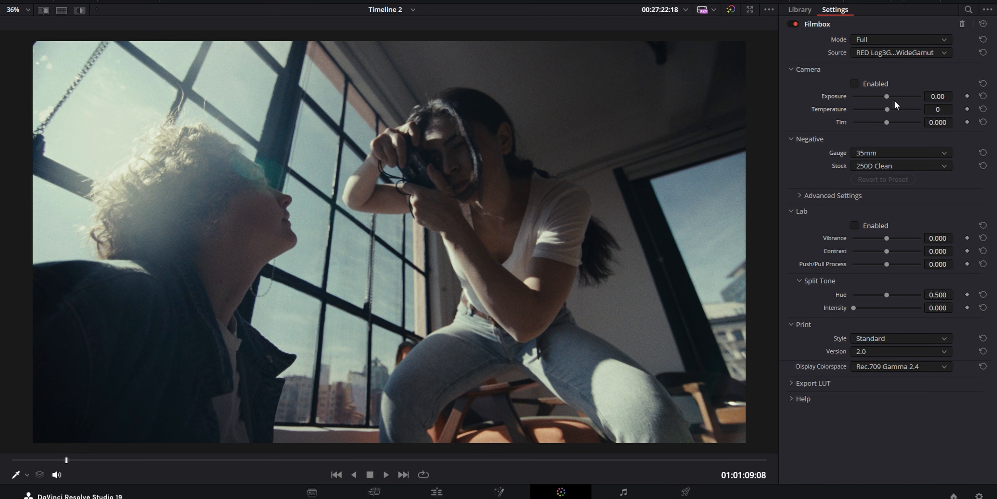
- Enable Camera with exposure 0.74 and temperature 461, and try the 16mm negative gauge before returning to 35mm
left_click(855, 83)
left_click_drag(889, 95, 895, 111)
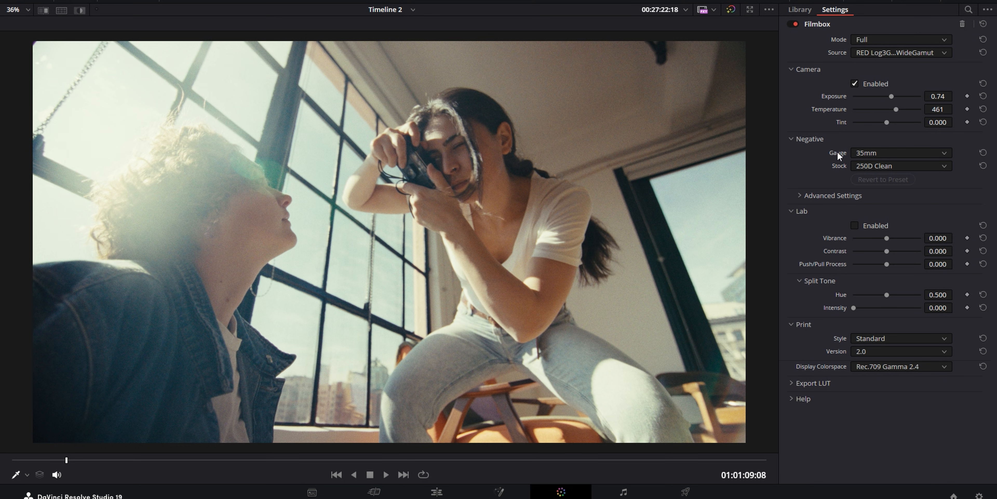
left_click(865, 149)
left_click(873, 164)
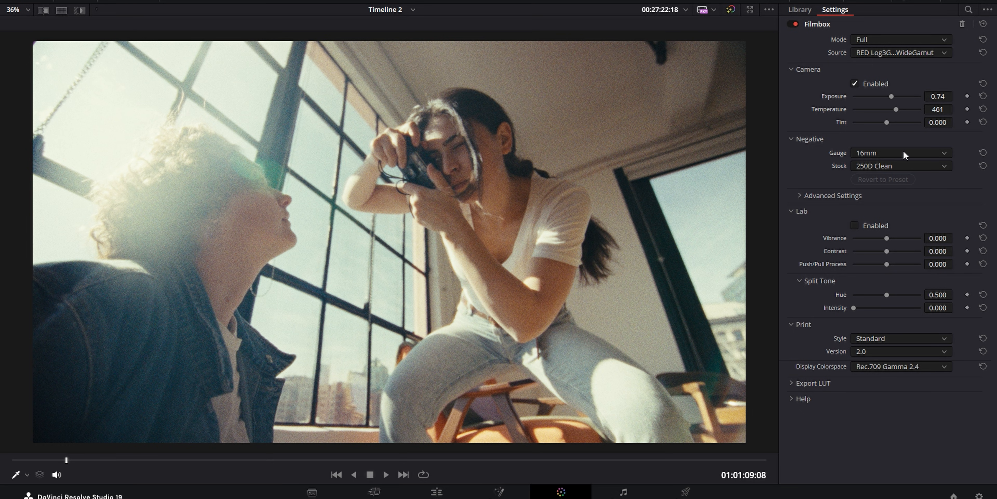
left_click(874, 149)
left_click(874, 174)
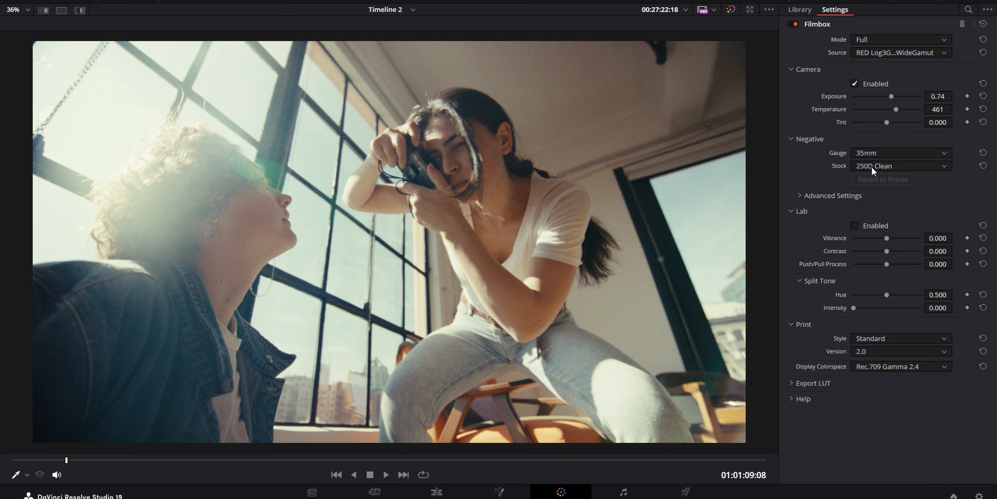
- Try the 500T Clean and 50D Clean negative stocks on the photographer clip, and return to 250D Clean
left_click(886, 166)
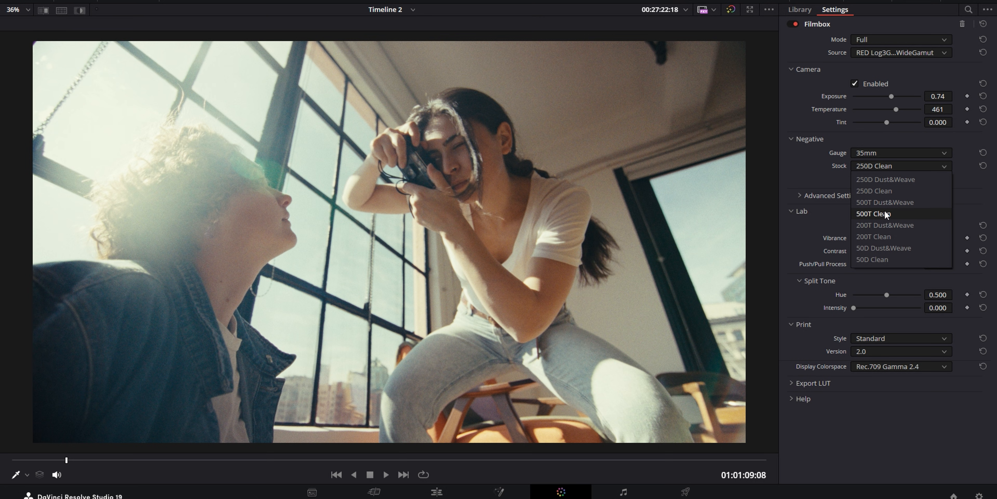
left_click(884, 213)
left_click(883, 167)
left_click(880, 260)
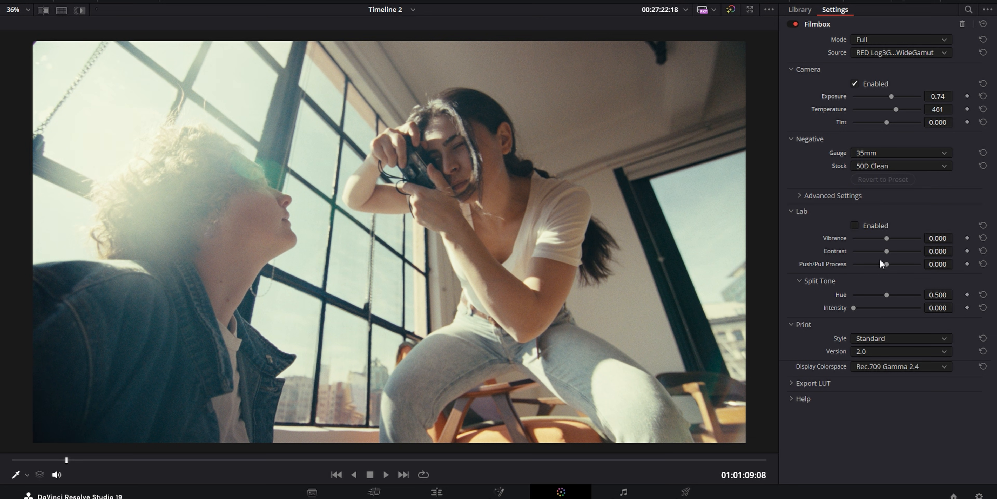
left_click(884, 166)
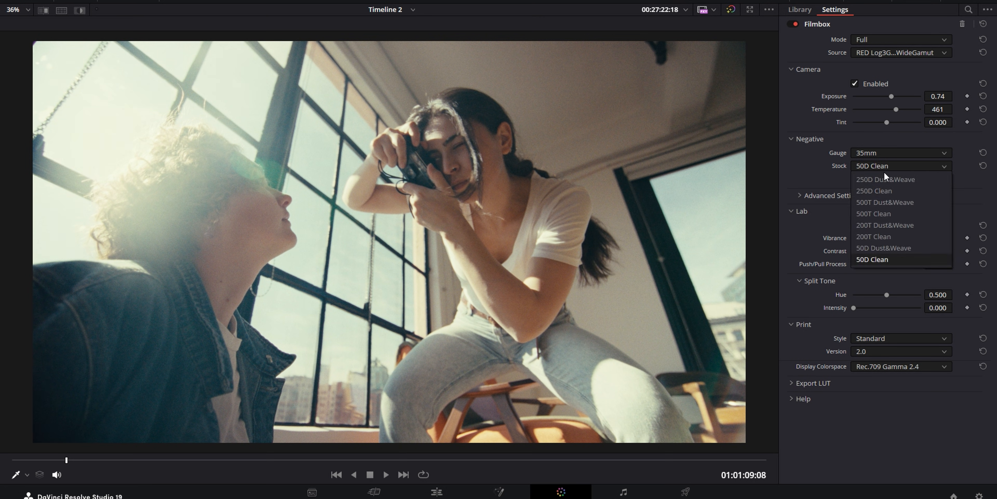
left_click(881, 190)
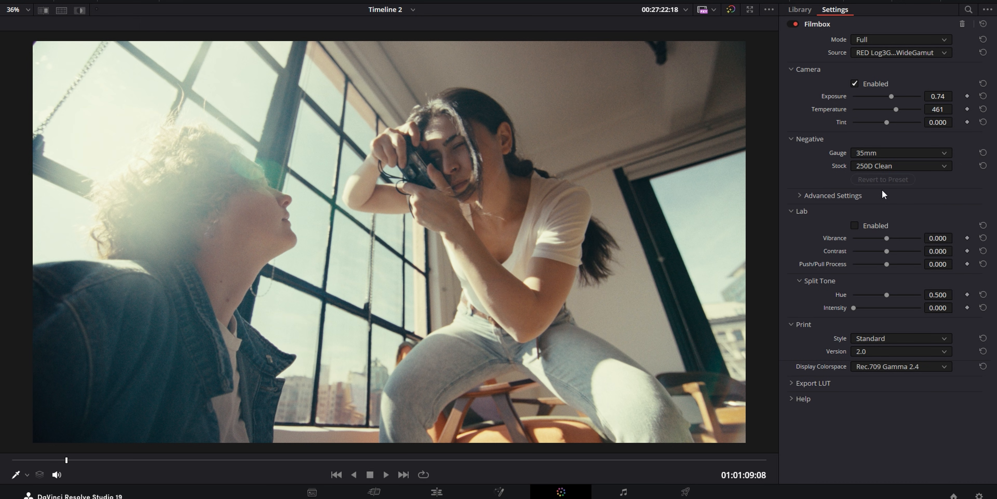
- Enable Lab with vibrance 0.039 and contrast 0.271 on the photographer clip, and try the Full print style before returning to Standard
left_click(854, 226)
mouse_move(888, 251)
left_mouse_down()
mouse_move(896, 253)
mouse_move(889, 239)
left_mouse_up()
left_click(884, 339)
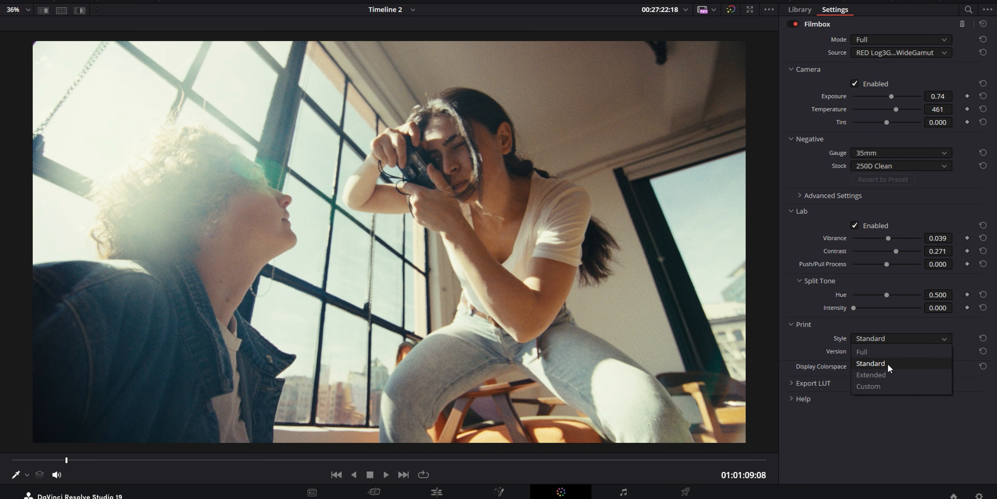
left_click(873, 350)
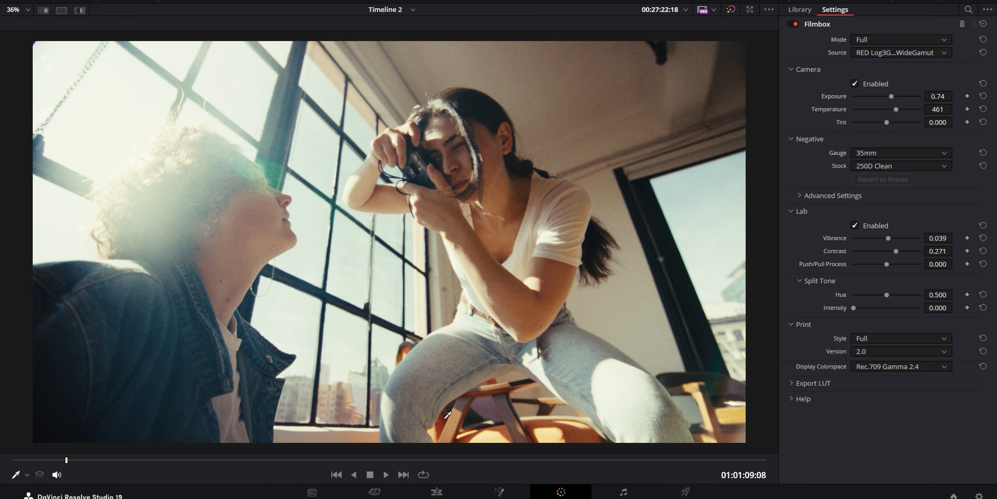
left_click_drag(403, 464, 582, 466)
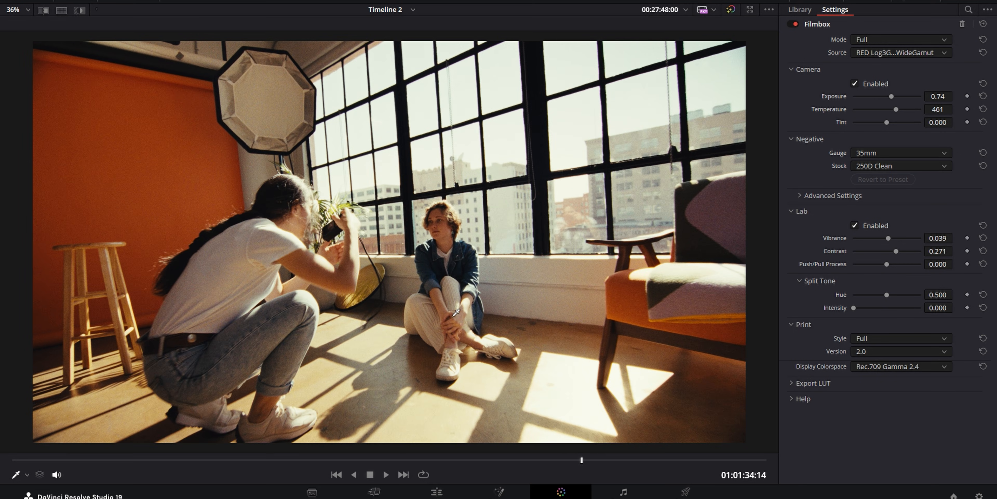
left_click(878, 338)
left_click(875, 363)
- Set Push/Pull Process to 0.543, and compare the photographer clip with and without Lab and with the whole grade bypassed
left_click_drag(888, 264, 896, 267)
left_click(854, 226)
left_click(855, 227)
left_click_drag(385, 461, 90, 470)
key("shift+d")
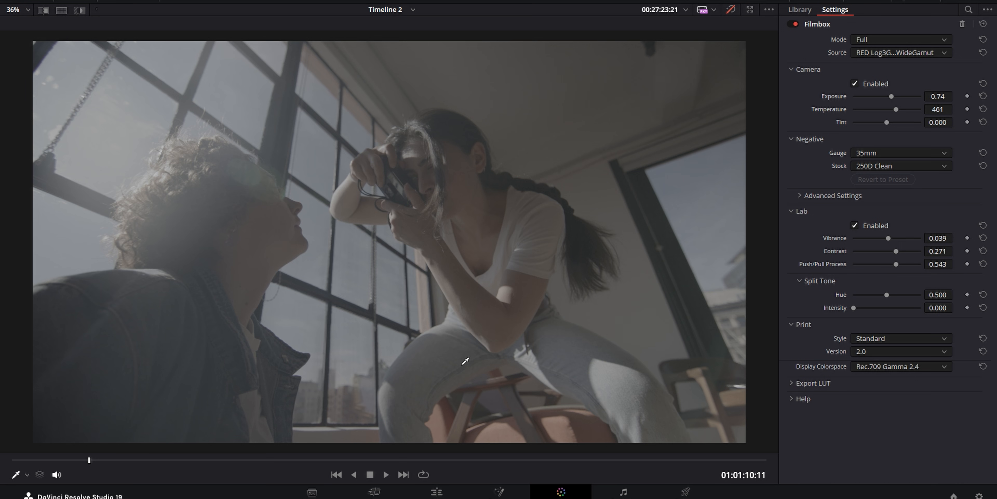
key("shift+d")
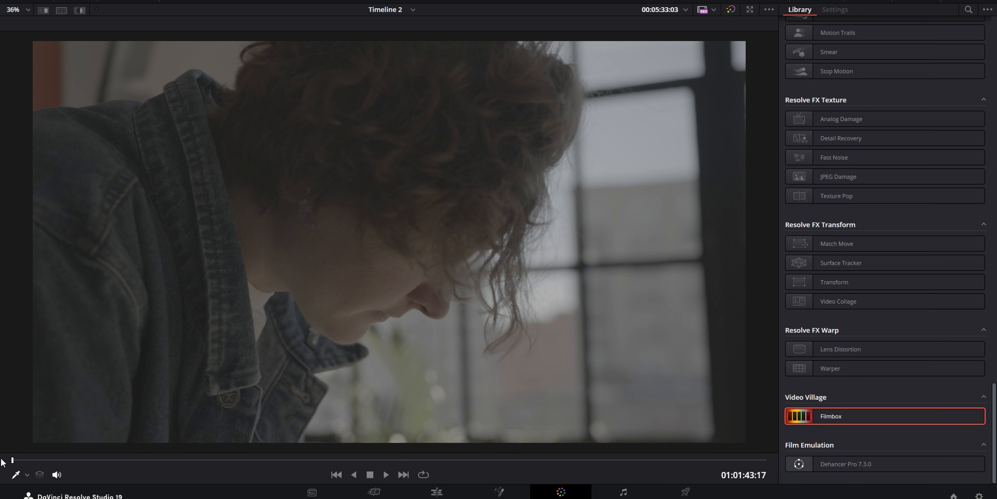
- Copy the photographer clip's Filmbox grade onto the sixth clip, the person in the denim jacket, and view it in the enlarged viewer
left_click_drag(11, 458, 475, 469)
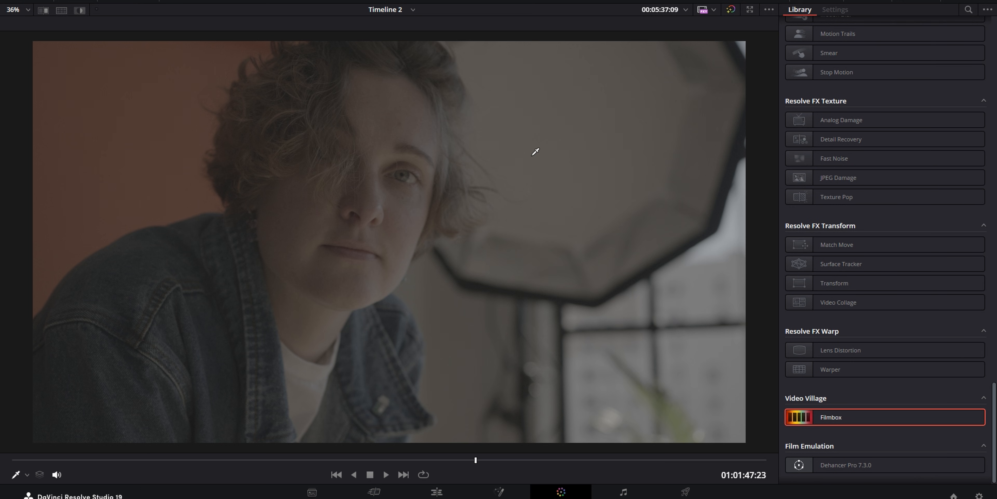
key("alt+f")
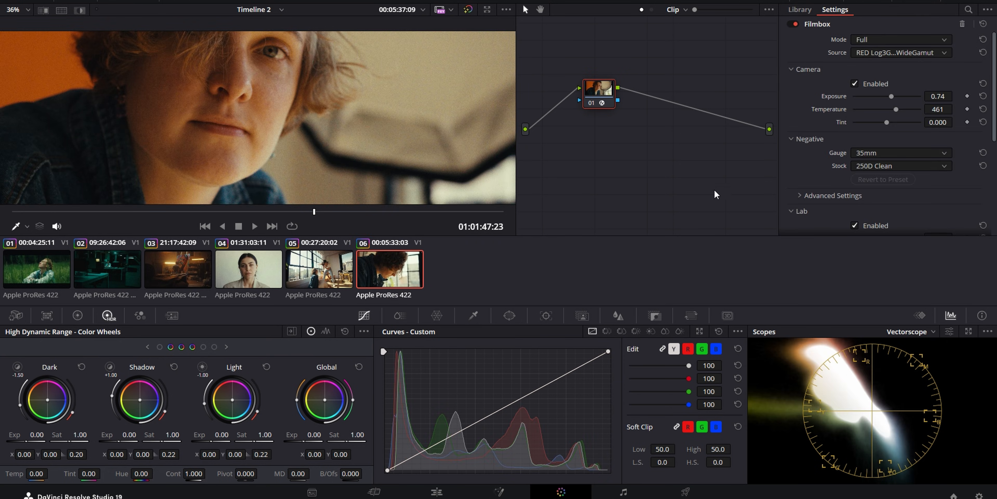
key("alt+f")
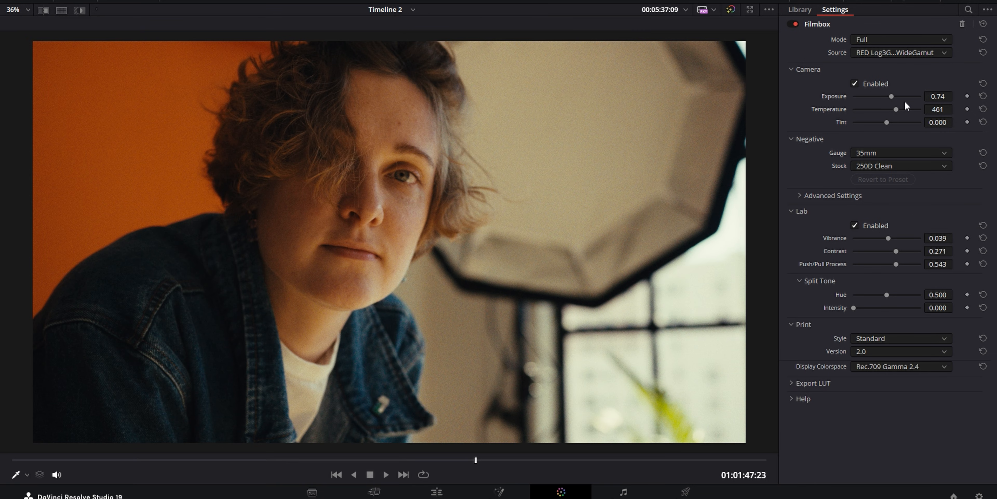
- Set the denim jacket clip's camera exposure to 1.43 and temperature to 250, and choose the 50D Clean negative stock
left_click_drag(891, 96, 893, 112)
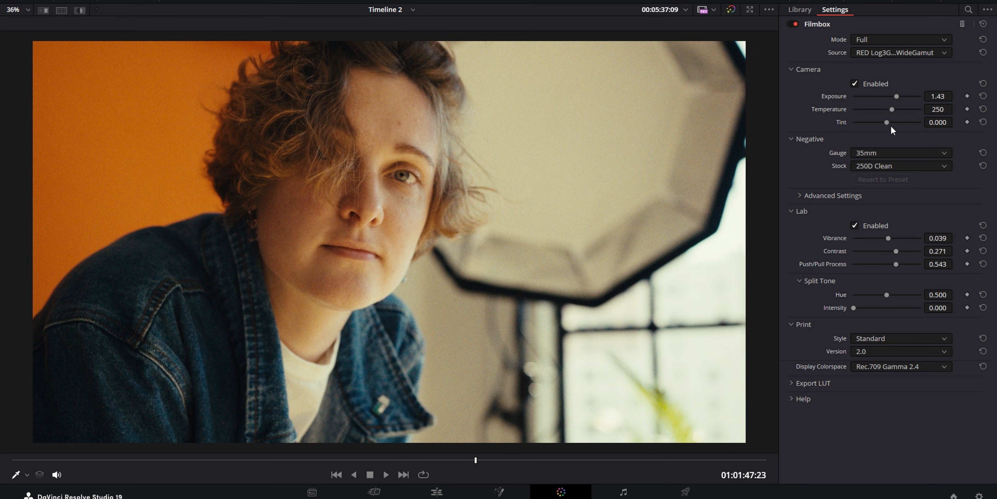
left_click(865, 166)
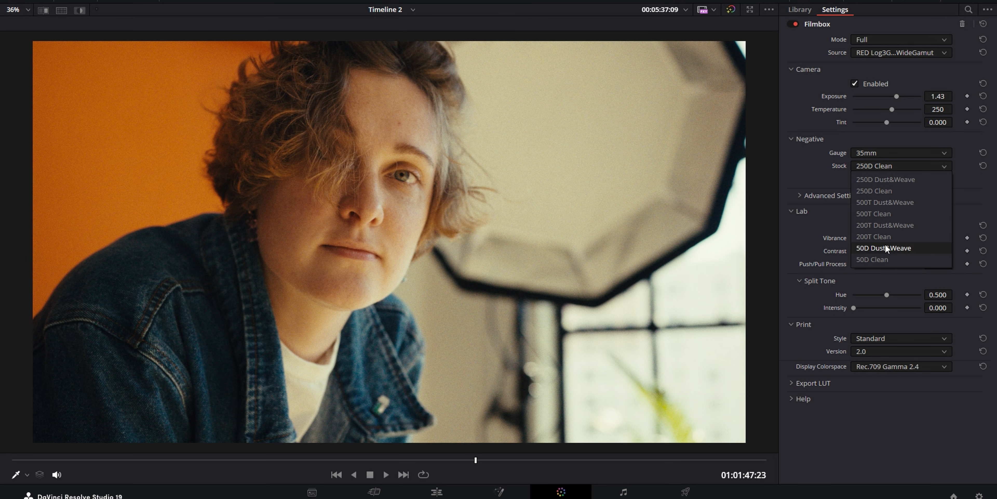
left_click(887, 259)
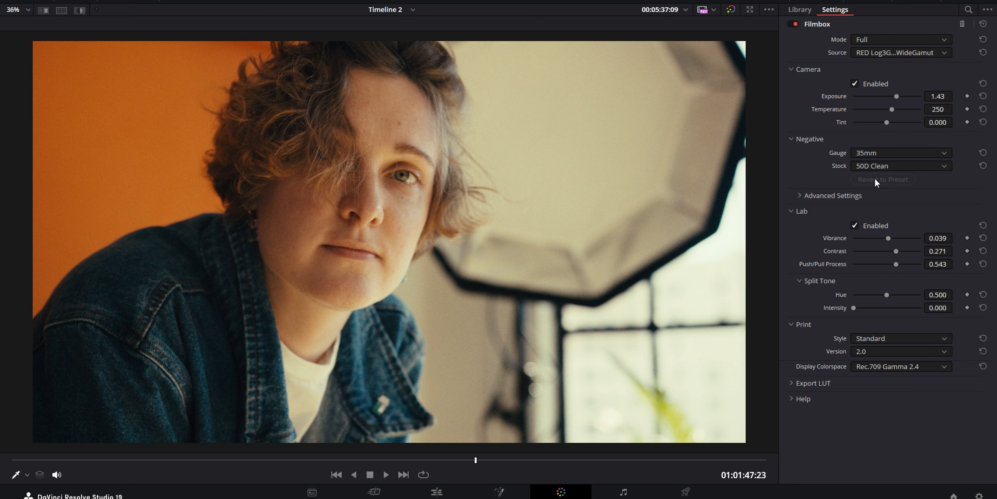
- Set Lab vibrance to -0.085, contrast to 0.287 and Push/Pull Process to 0.233, and try the Full print style before returning to Standard
mouse_move(896, 251)
left_mouse_down()
mouse_move(885, 239)
mouse_move(890, 264)
left_mouse_up()
left_click(882, 338)
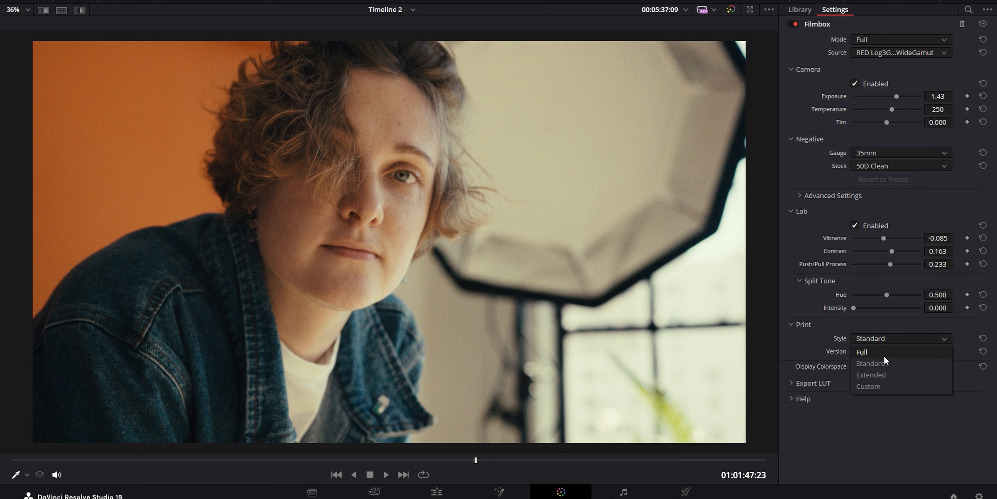
left_click(865, 351)
left_click(884, 339)
left_click(881, 360)
left_click_drag(892, 252, 897, 252)
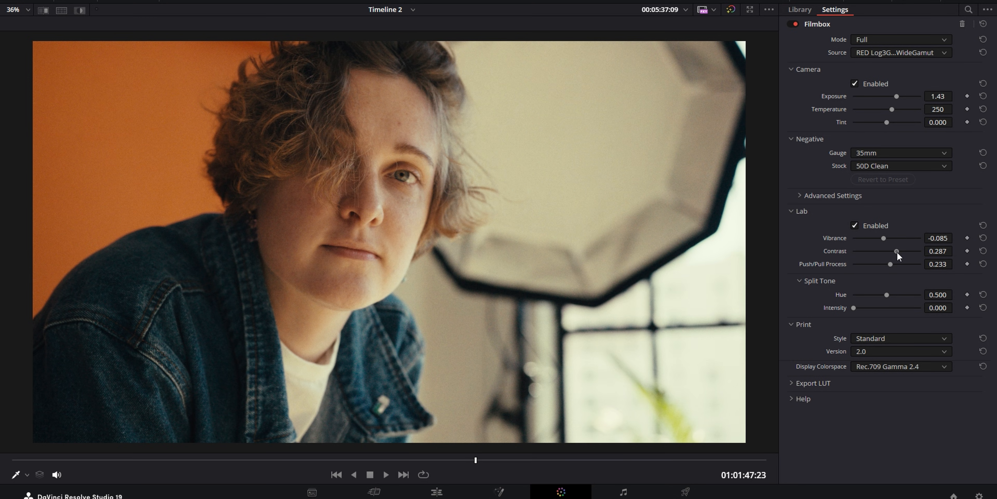
- Compare the denim jacket clip with its ungraded image, and raise the camera tint slightly
key("shift+d")
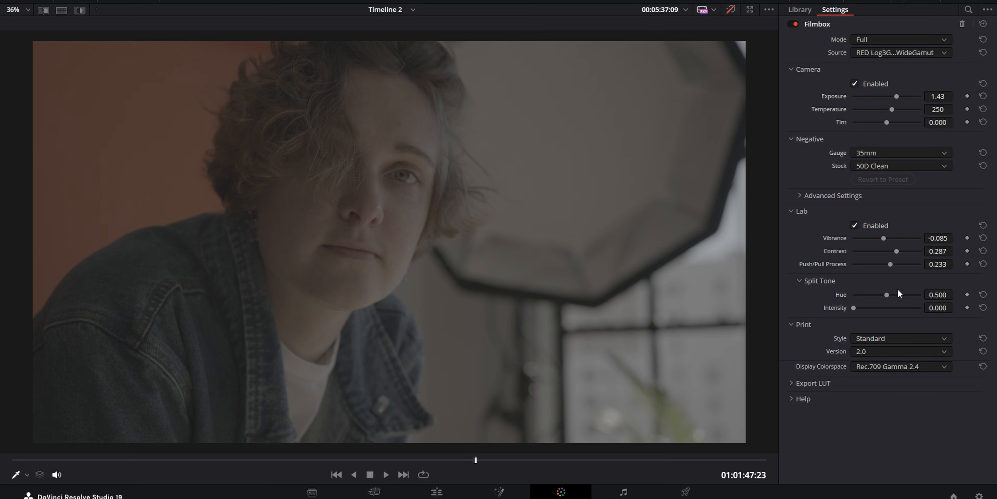
key("shift+d")
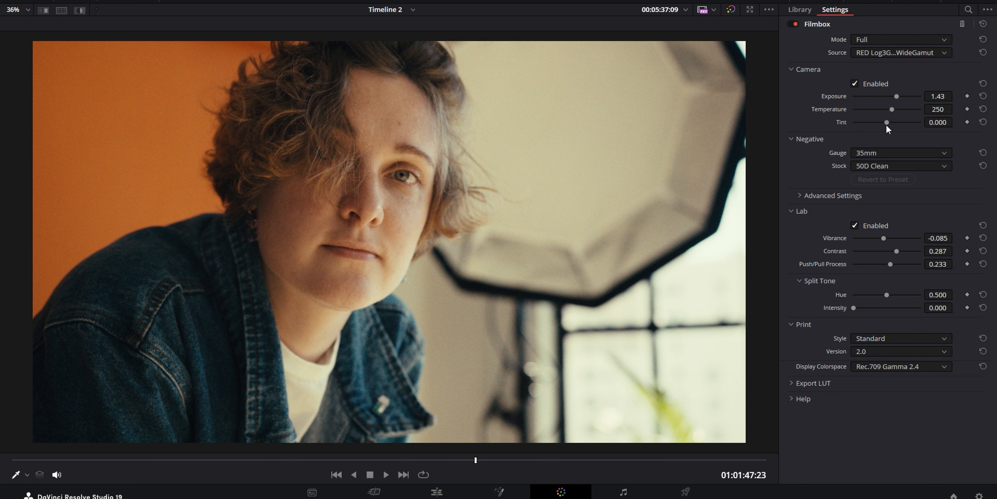
left_click_drag(886, 124, 890, 124)
left_click_drag(890, 125, 895, 128)
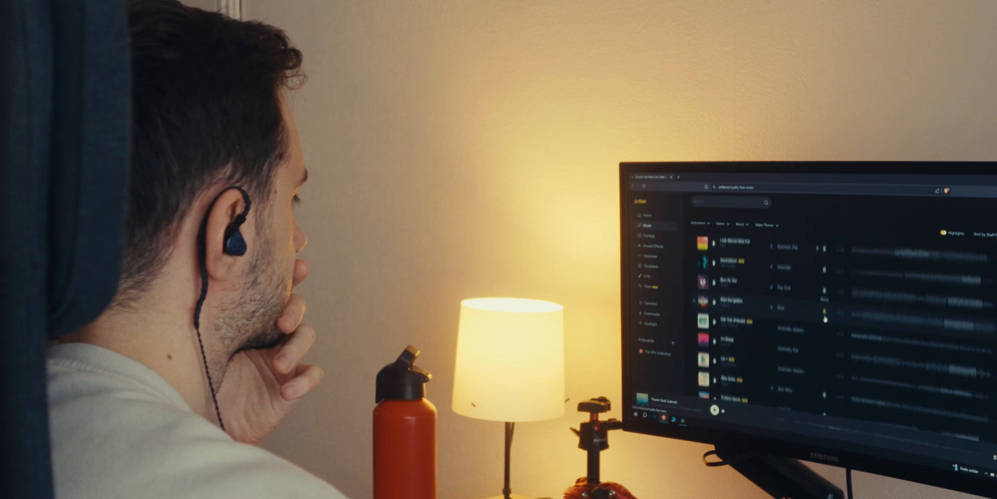
scroll(825, 318, "down", 5)
left_click(701, 286)
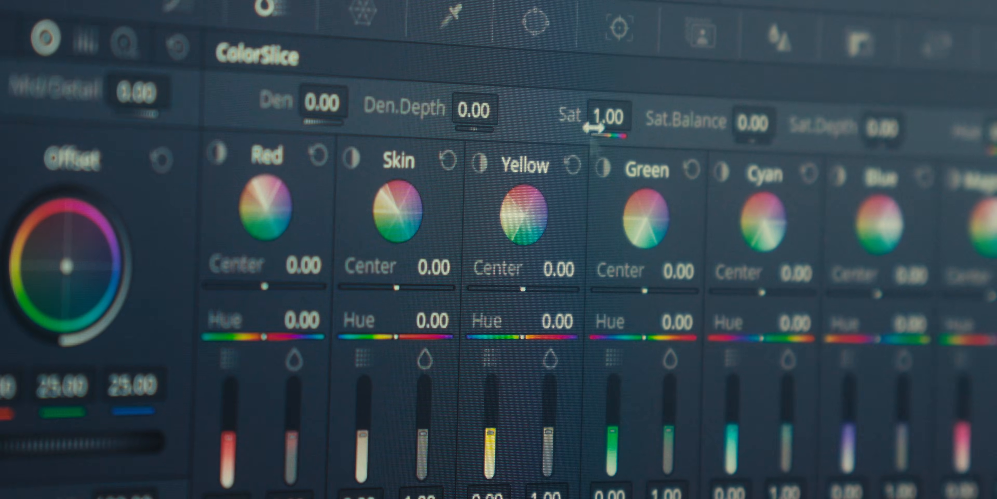
left_click_drag(594, 127, 636, 115)
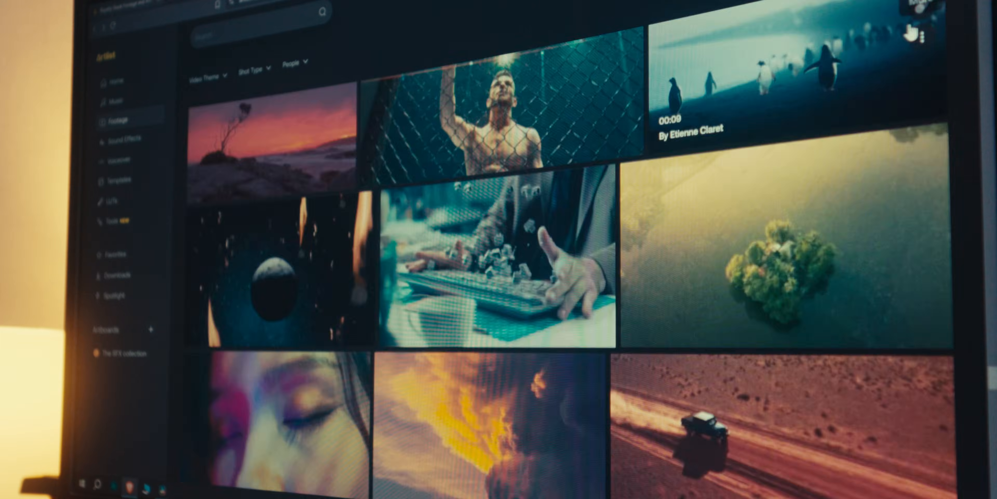
scroll(484, 219, "down", 5)
scroll(484, 219, "up", 5)
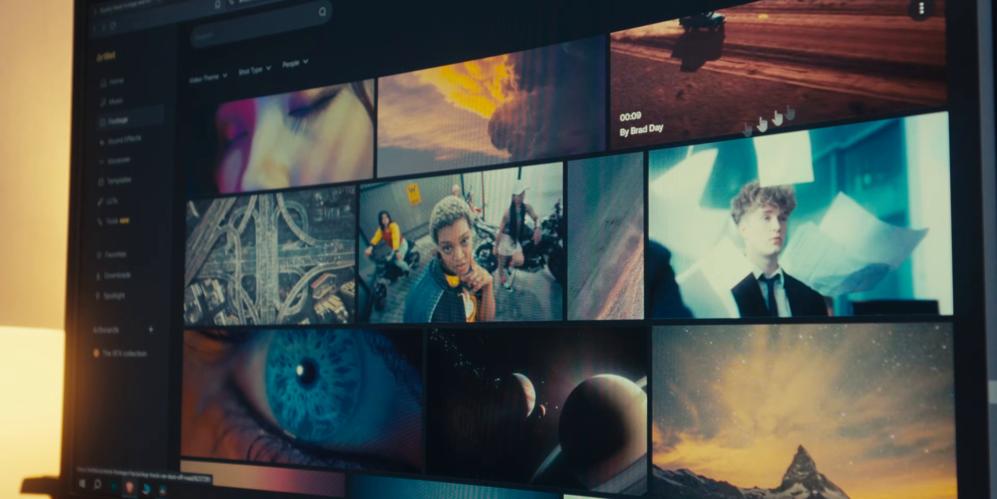
left_click(484, 219)
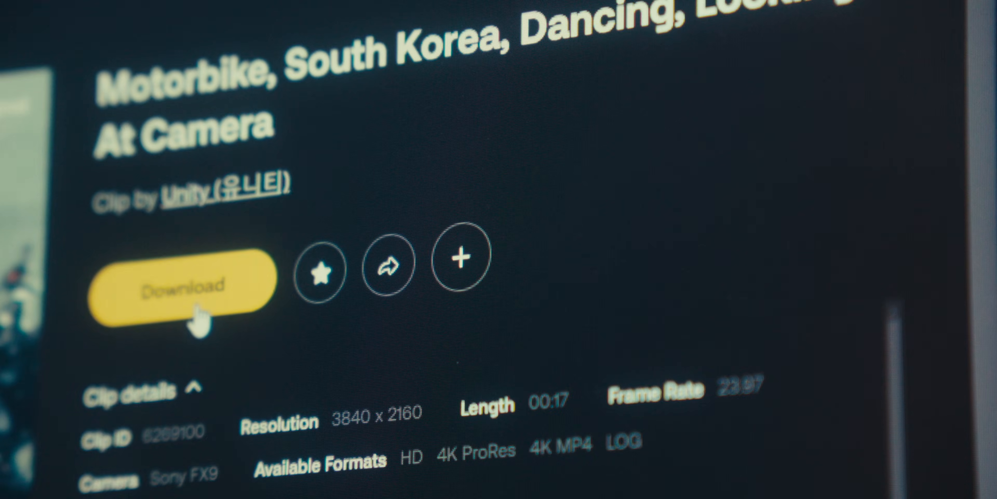
left_click(626, 110)
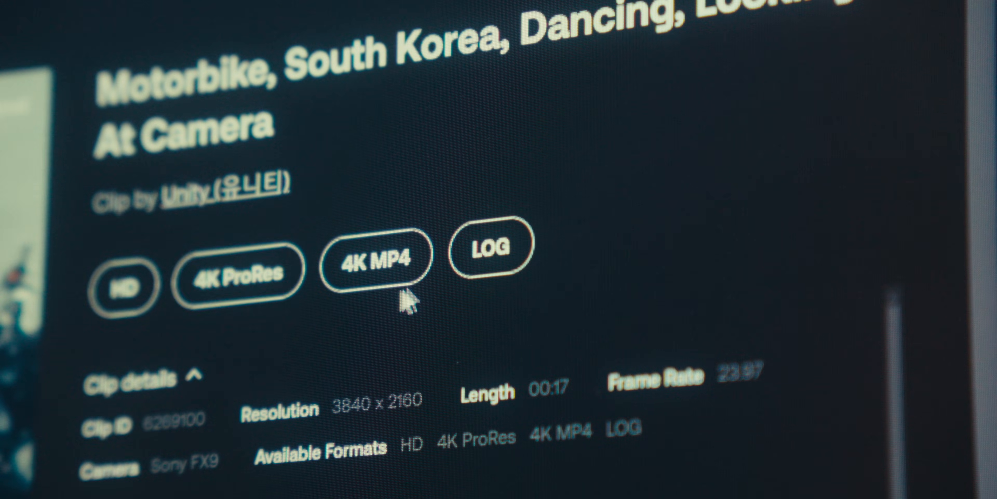
left_click(496, 271)
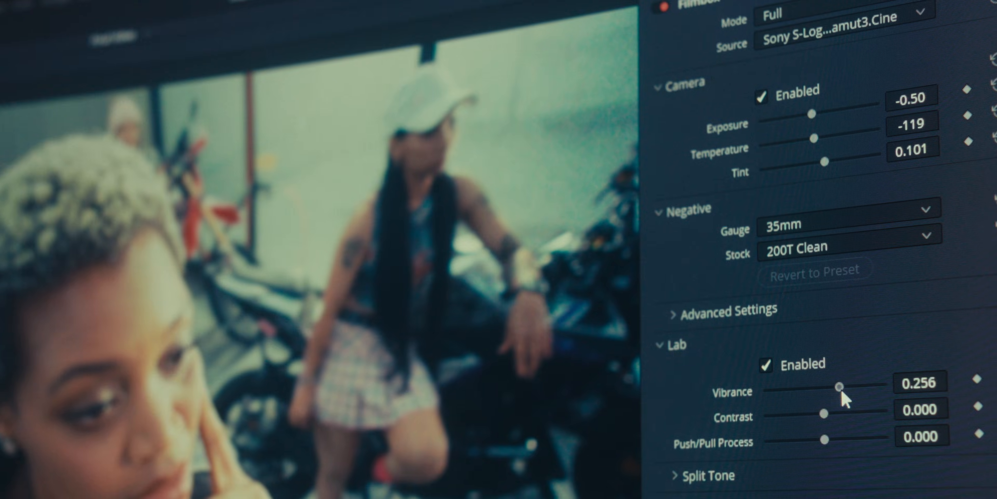
left_click_drag(824, 414, 798, 398)
left_click_drag(791, 419, 805, 419)
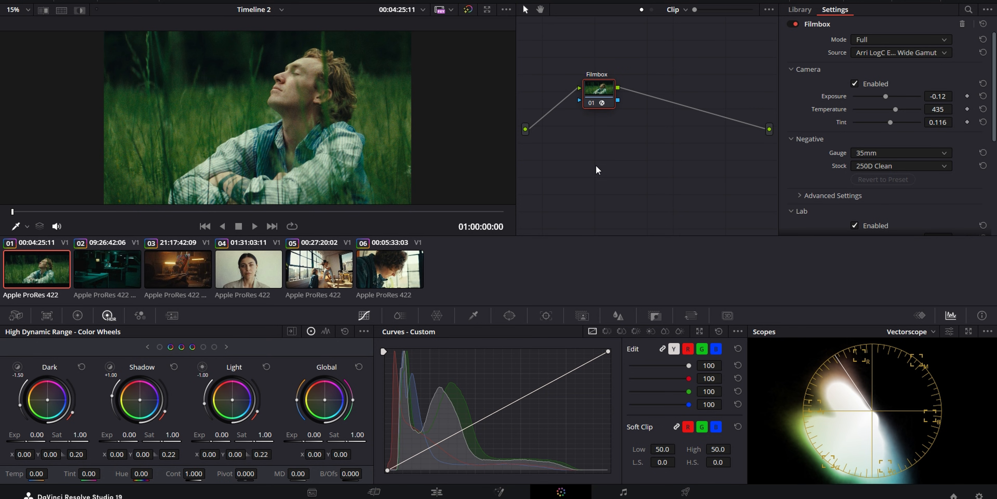
- Remove the Filmbox effect from the first clip's node, the man in the grass, and clear the node's label
key("ctrl+y")
right_click(604, 94)
left_click(617, 96)
key("BackSpace")
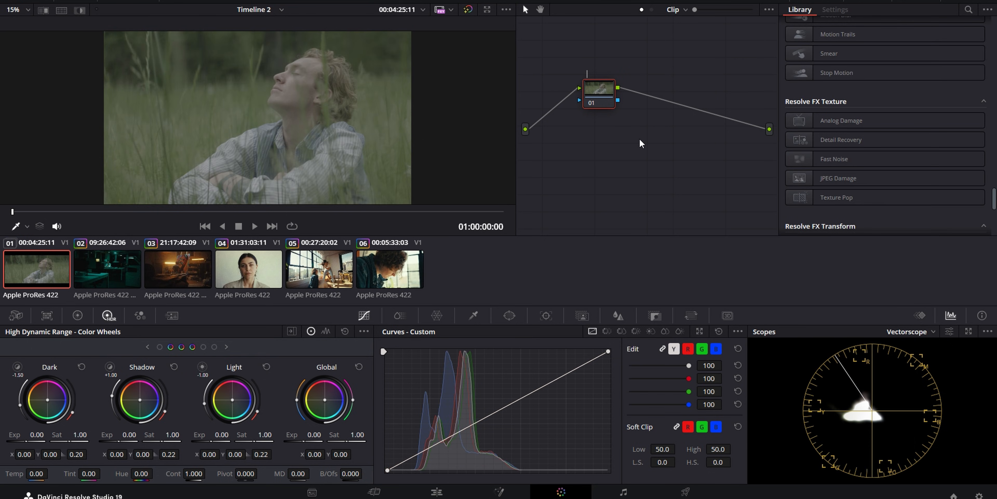
- Apply the Dehancer Pro 7.3.0 effect to the first clip's node and enlarge the viewer
scroll(924, 182, "down", 10)
left_click_drag(866, 217, 614, 93)
key("alt+f")
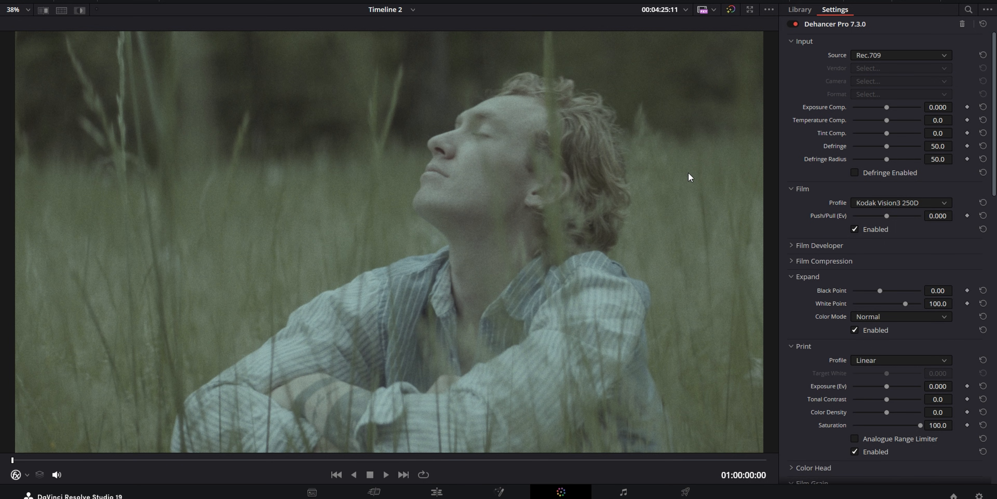
- Disable all Dehancer tools through the effect's options
scroll(940, 212, "down", 15)
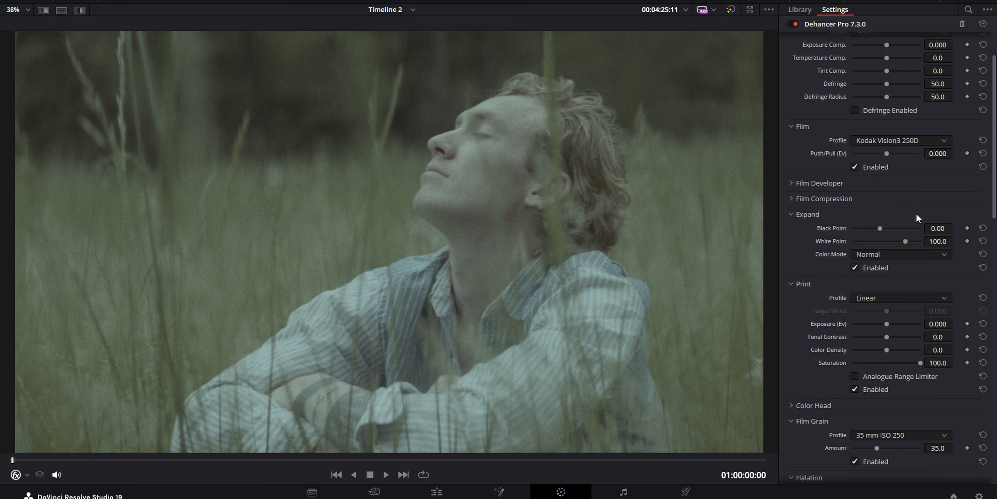
scroll(920, 231, "down", 7)
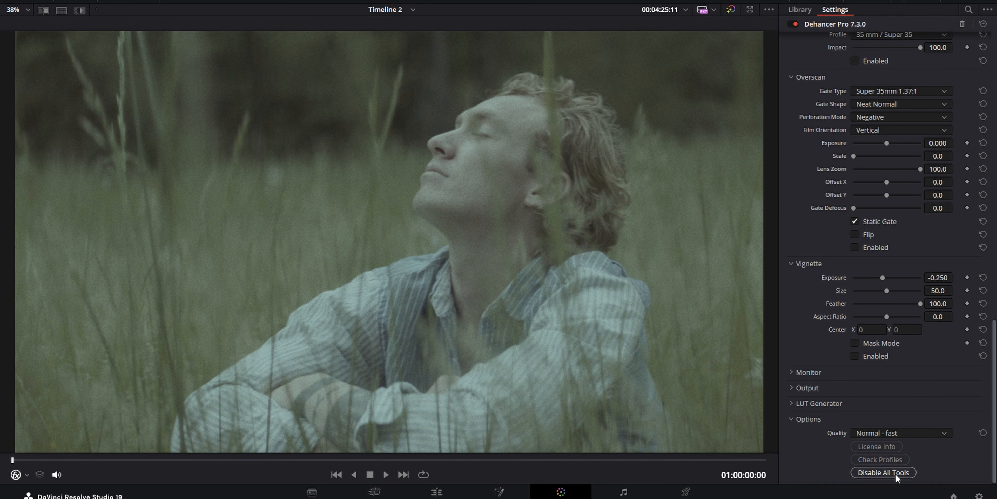
left_click(883, 473)
scroll(895, 342, "up", 12)
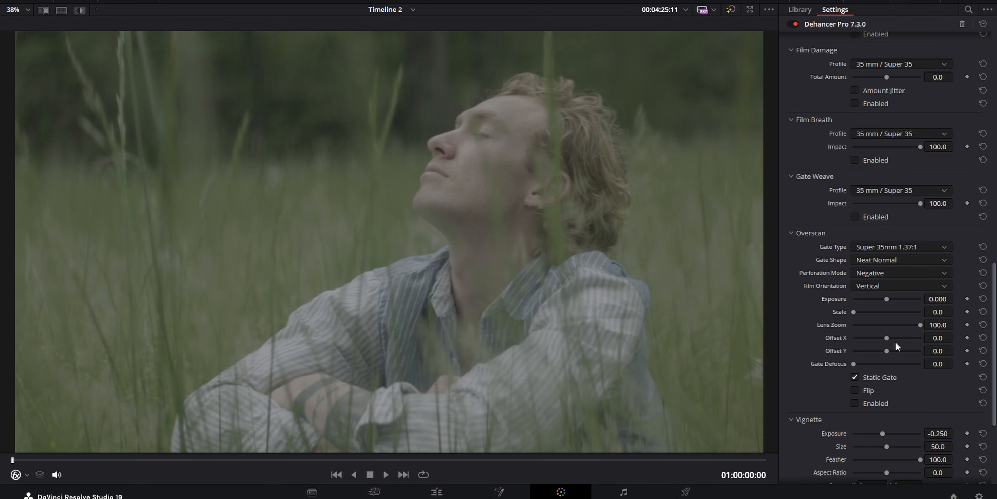
- Set the Dehancer input source to Choose Camera with vendor Arri and camera Alexa Mini in Log C format
scroll(887, 343, "up", 3)
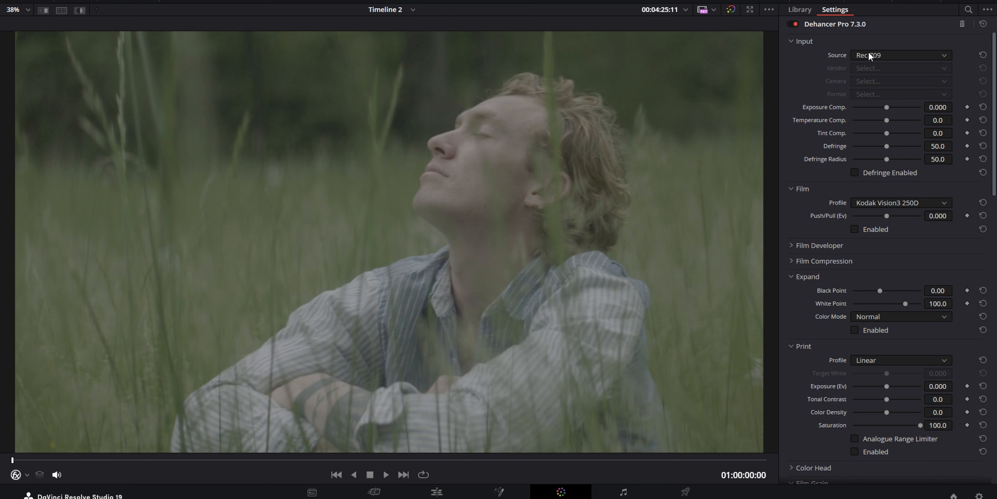
left_click(883, 55)
left_click(885, 149)
left_click(873, 68)
left_click(872, 102)
left_click(880, 80)
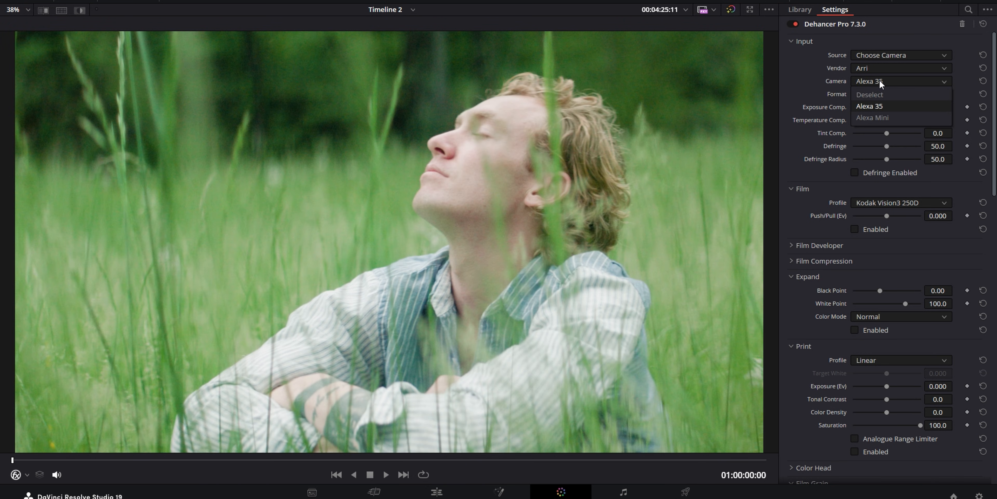
left_click(873, 118)
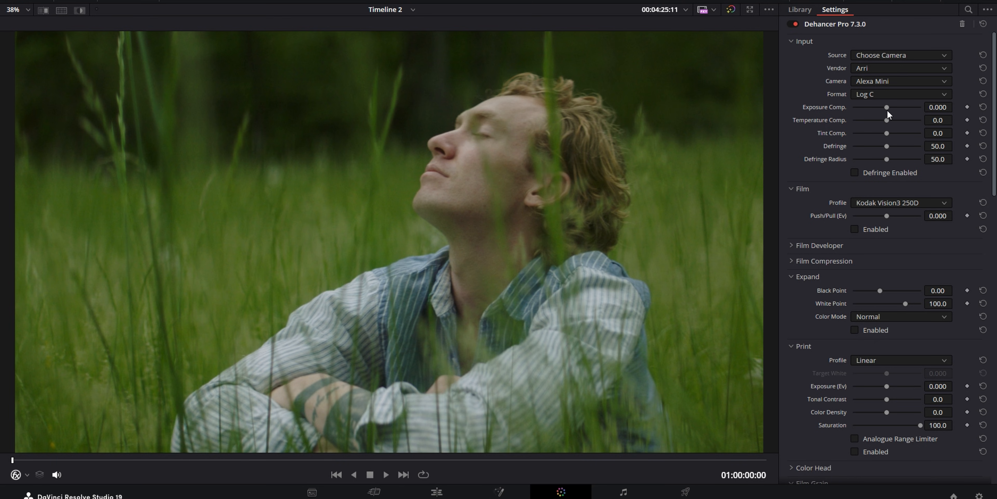
- Set exposure compensation to 0.256, temperature to 5.4 and tint to -5.4, and enable Film with the Kodak Vision3 250D profile
left_click_drag(889, 109, 885, 135)
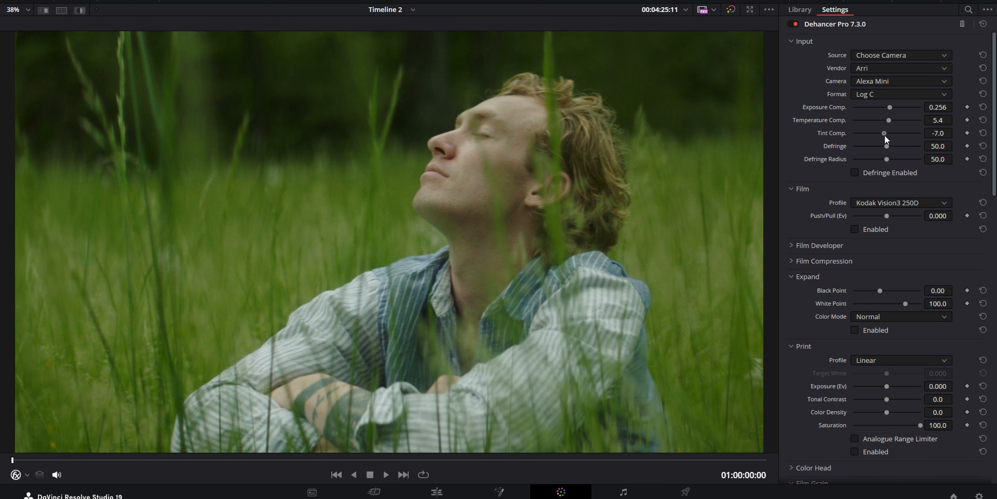
left_click(855, 229)
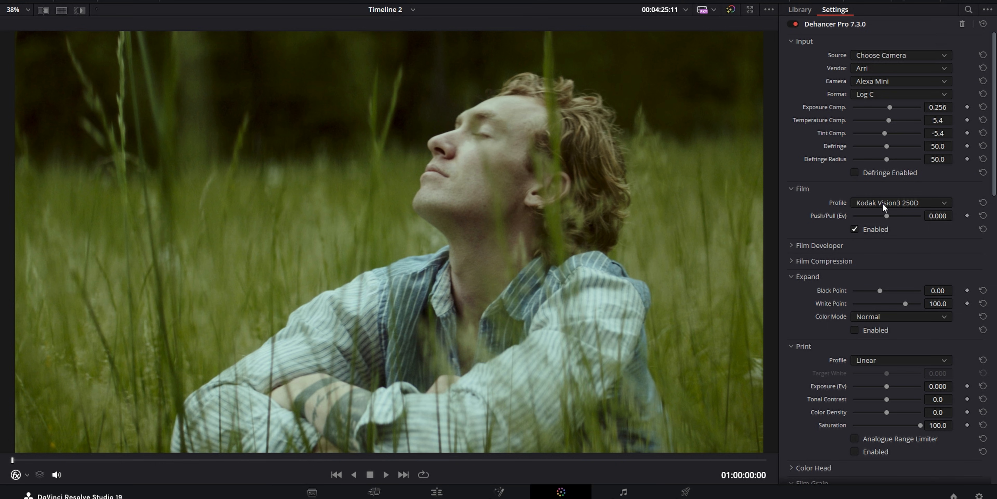
- Enable Print with the Kodak 2383 Print Film profile and compare the result with the clip's Filmbox version
scroll(865, 311, "down", 3)
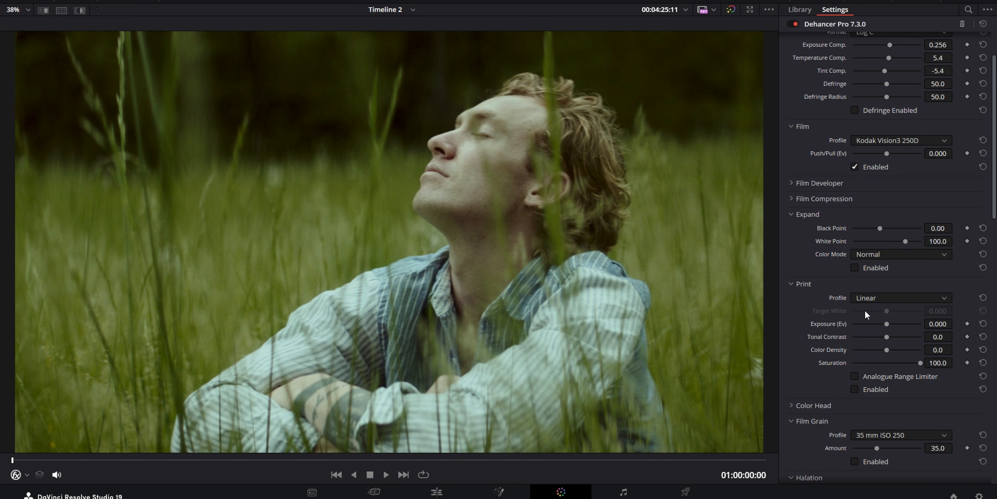
left_click(854, 389)
left_click(873, 298)
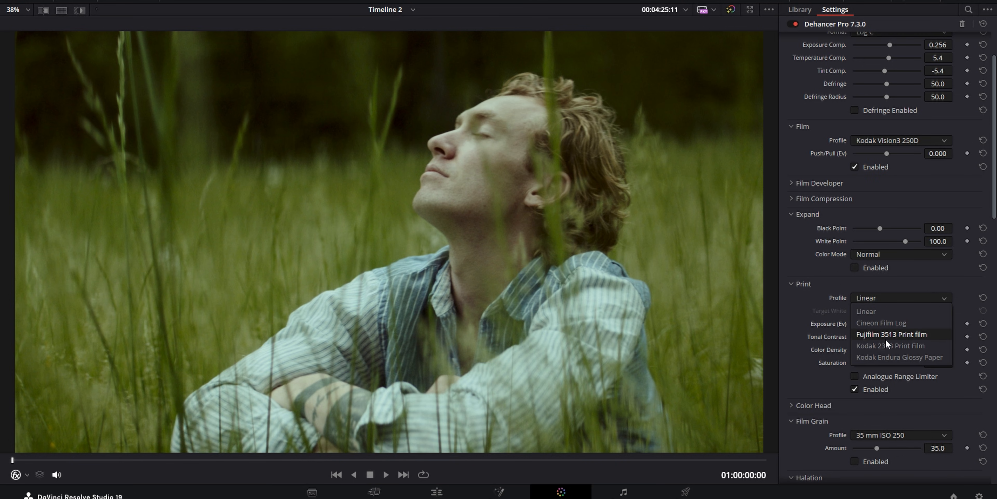
left_click(886, 345)
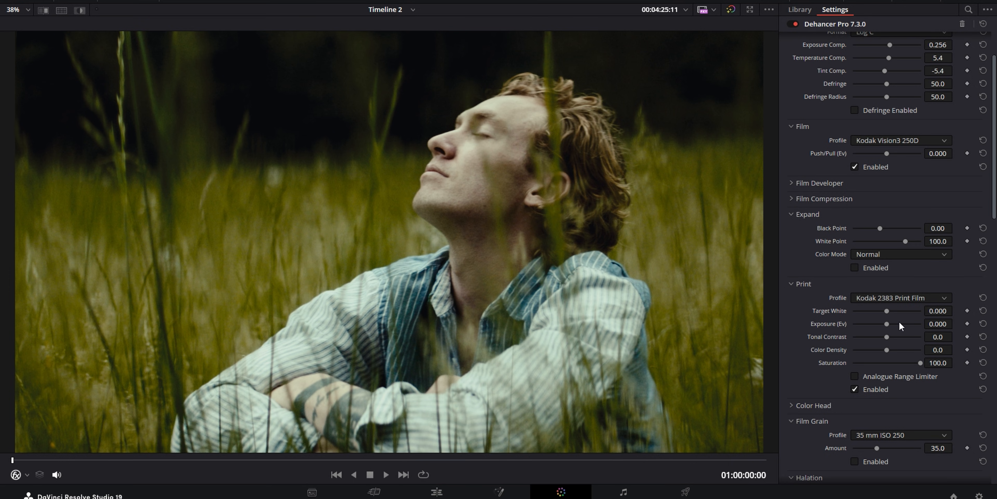
scroll(899, 325, "up", 3)
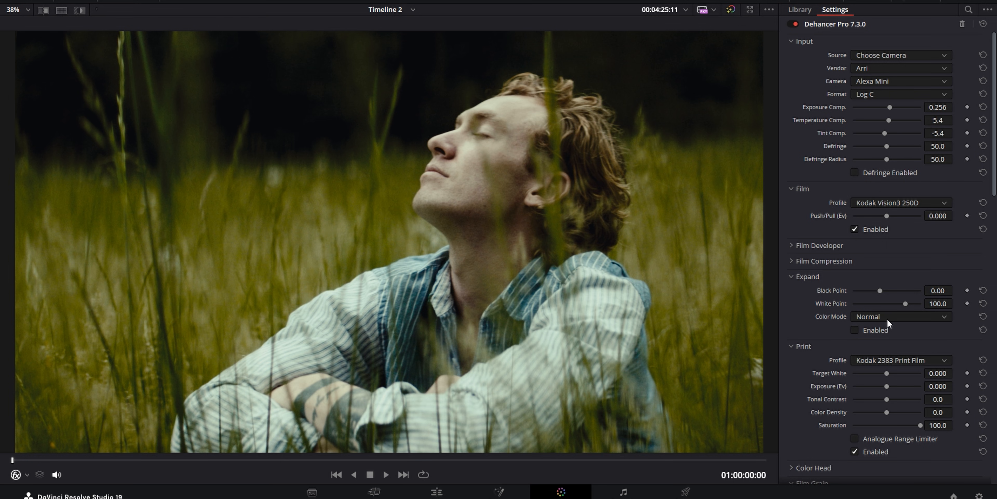
key("ctrl+b")
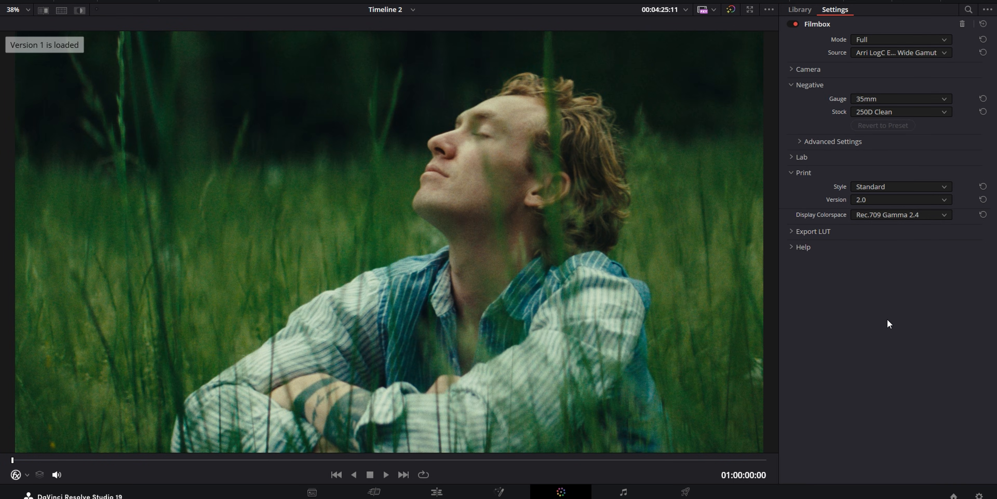
key("ctrl+n")
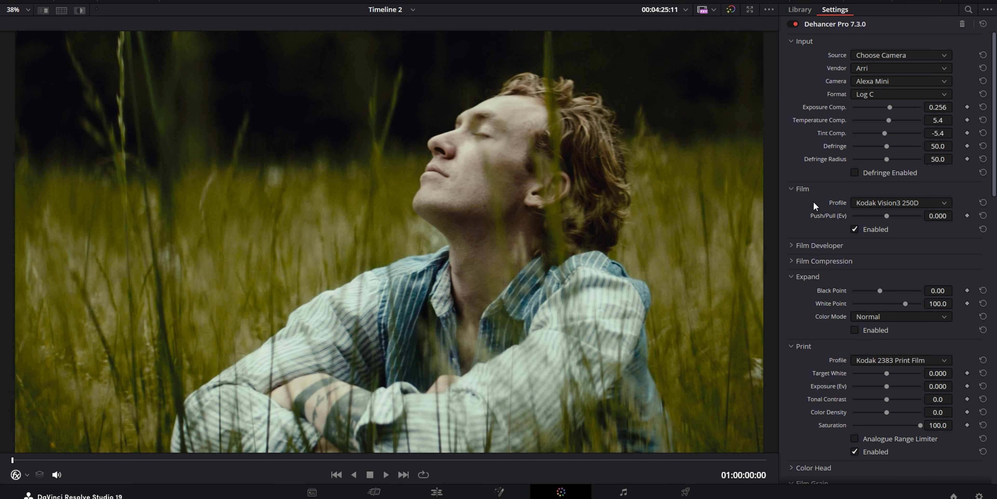
- Switch the Film profile to Kodak Vision3 200T with push/pull at 2.000 and set the print tonal contrast to 14.3
left_click(901, 203)
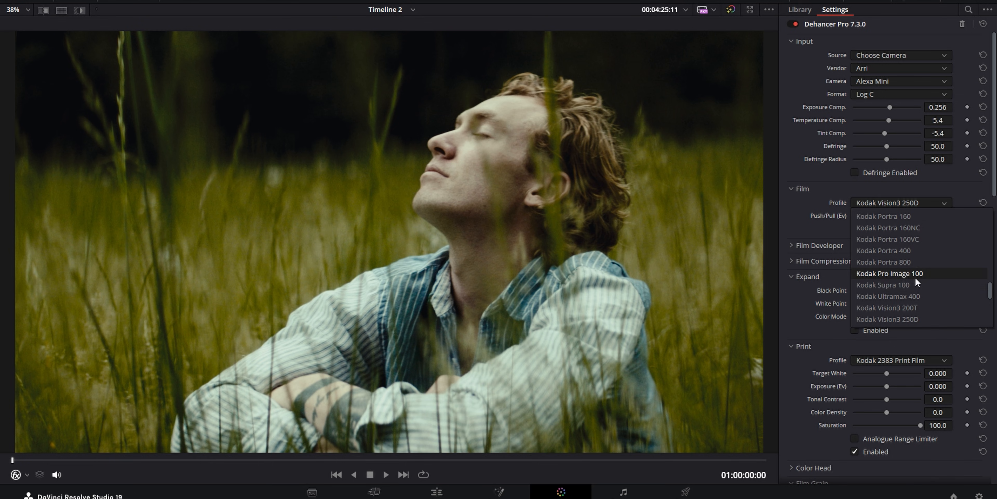
scroll(910, 281, "down", 1)
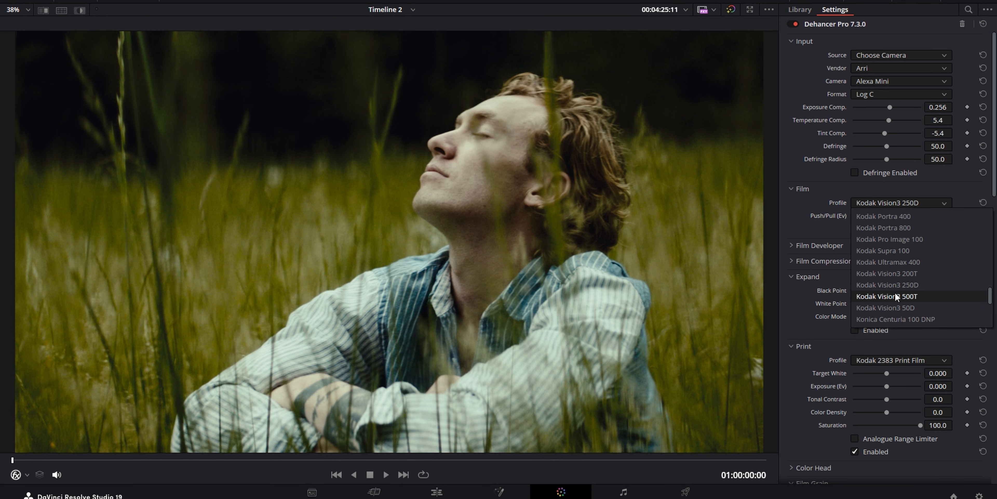
left_click(903, 274)
left_click_drag(889, 216, 916, 220)
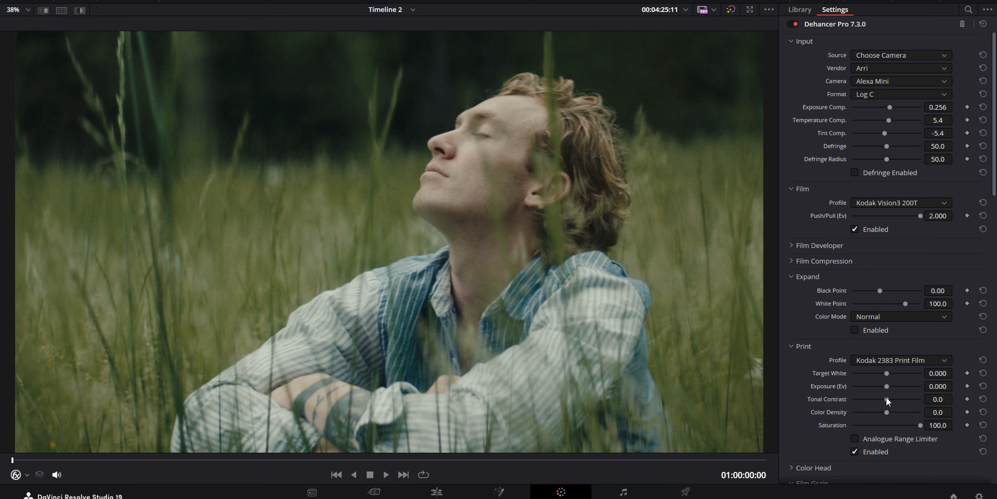
left_click_drag(886, 405, 897, 404)
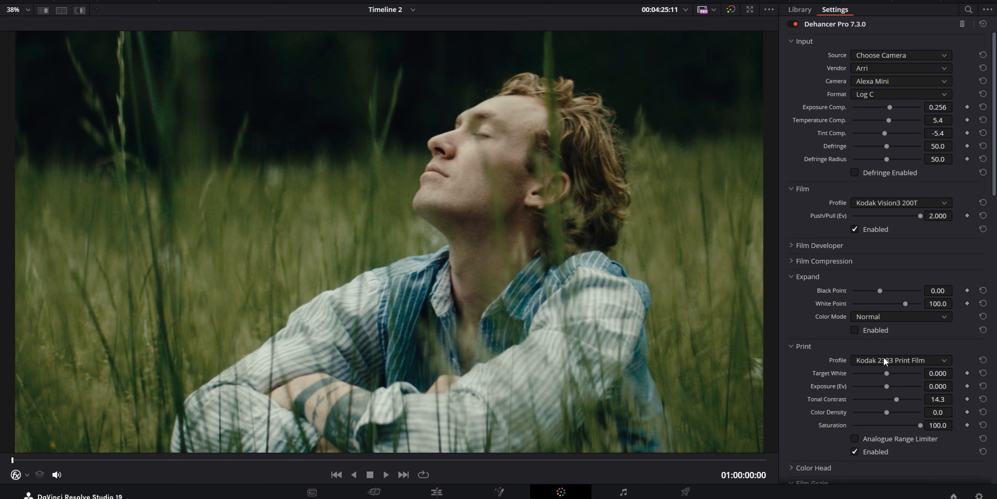
- Raise the Film Developer's color boost and contrast boost slightly and compare the look with the Filmbox version
left_click(791, 246)
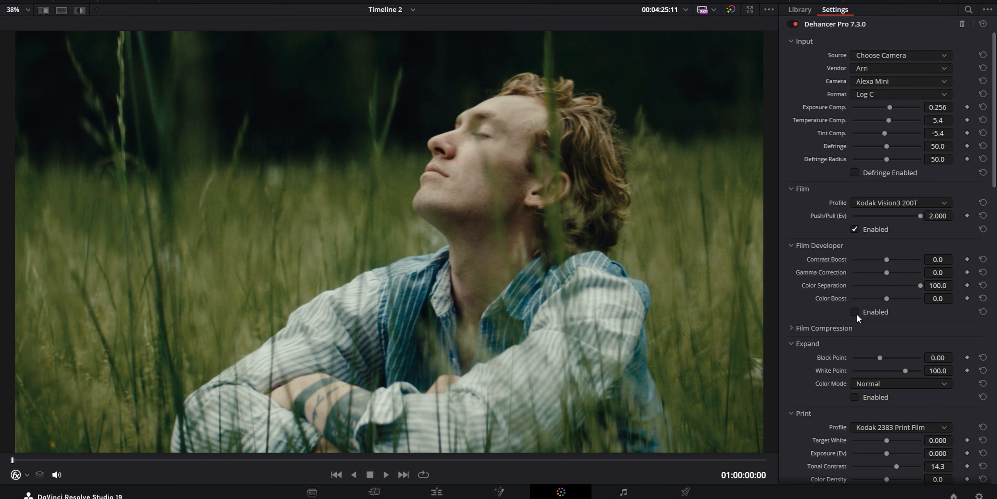
left_click_drag(887, 299, 894, 303)
left_click_drag(886, 259, 890, 258)
key("ctrl+b")
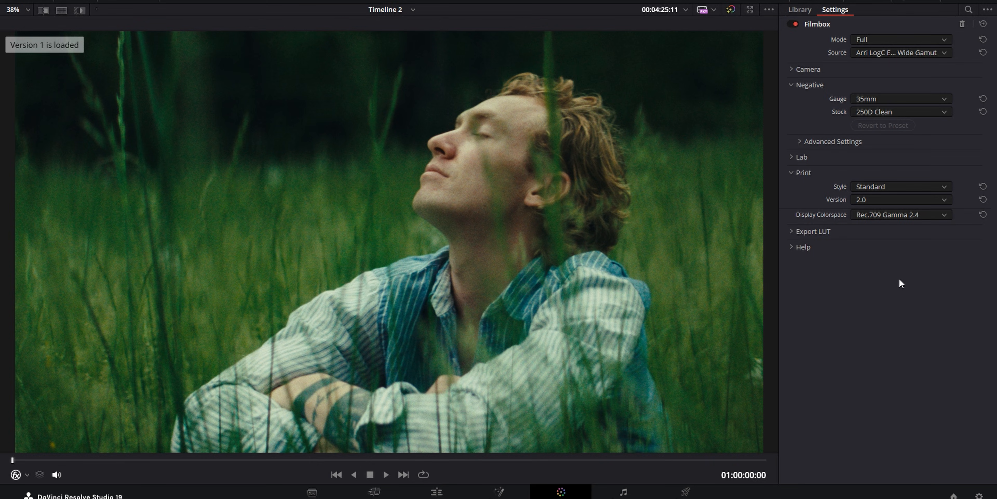
key("ctrl+n")
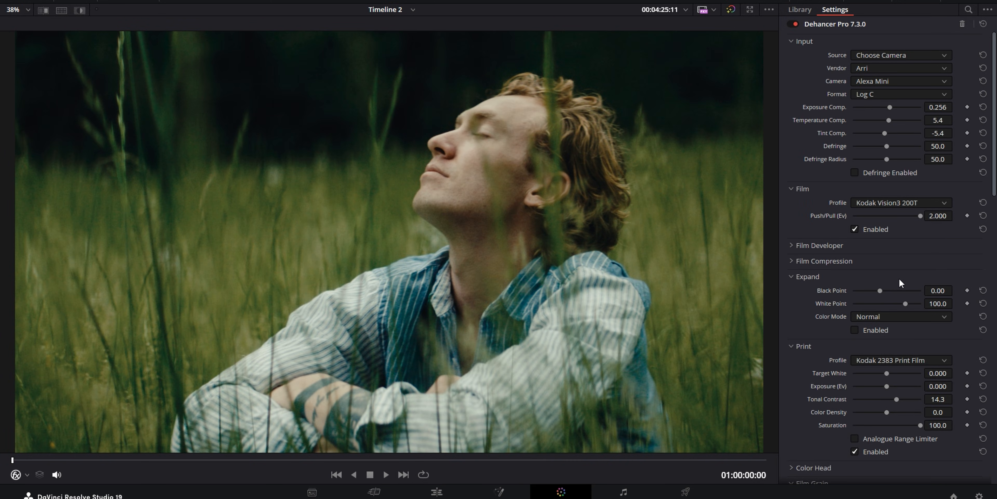
- Enable Film Grain, Halation and Bloom, keeping the Halation profile on 35 mm / Super 35
scroll(894, 279, "down", 5)
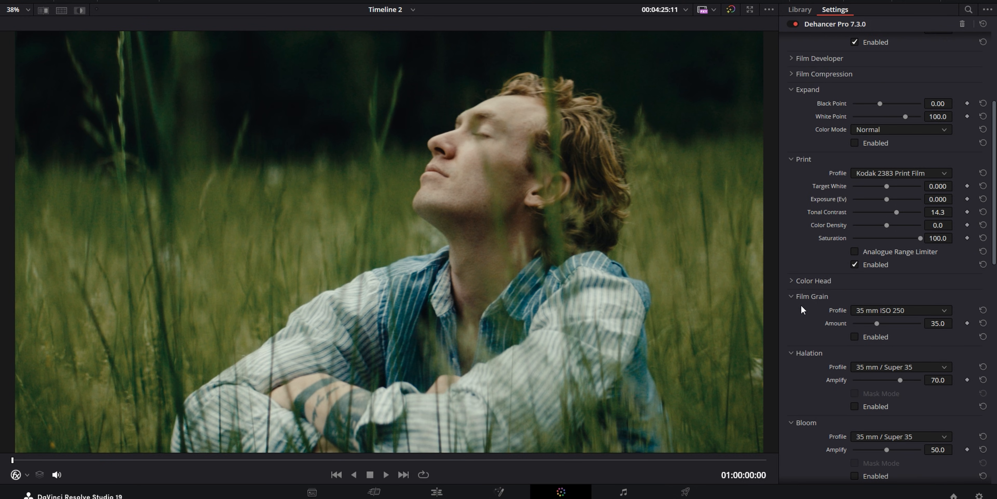
scroll(803, 310, "down", 3)
scroll(813, 320, "down", 1)
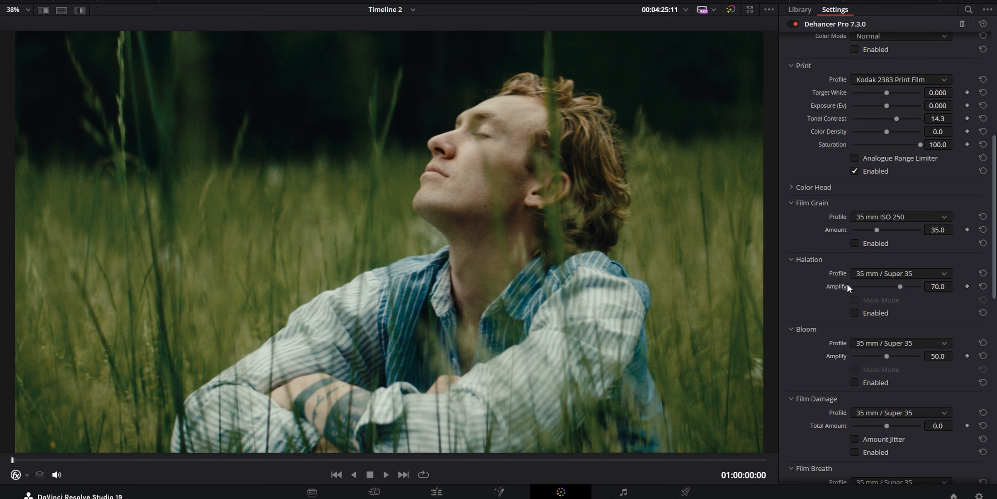
left_click(855, 243)
left_click(855, 313)
left_click(855, 382)
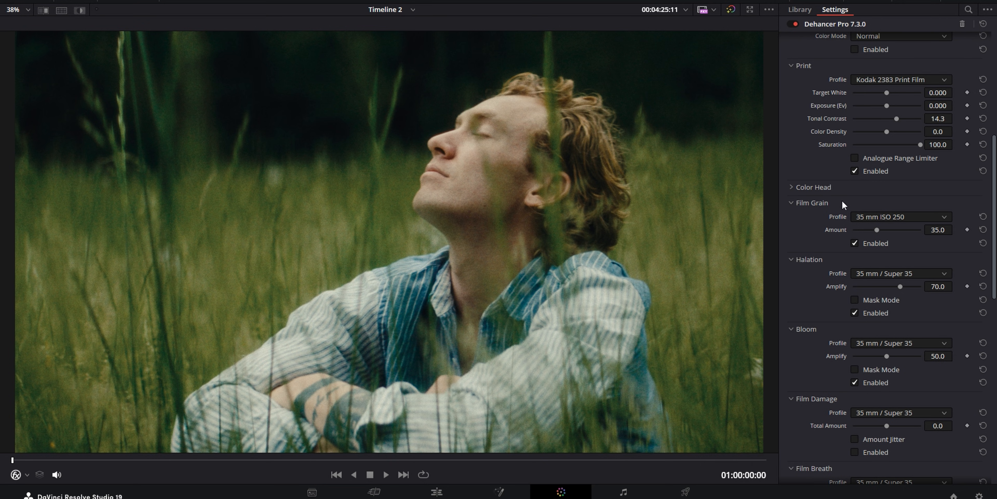
left_click(887, 272)
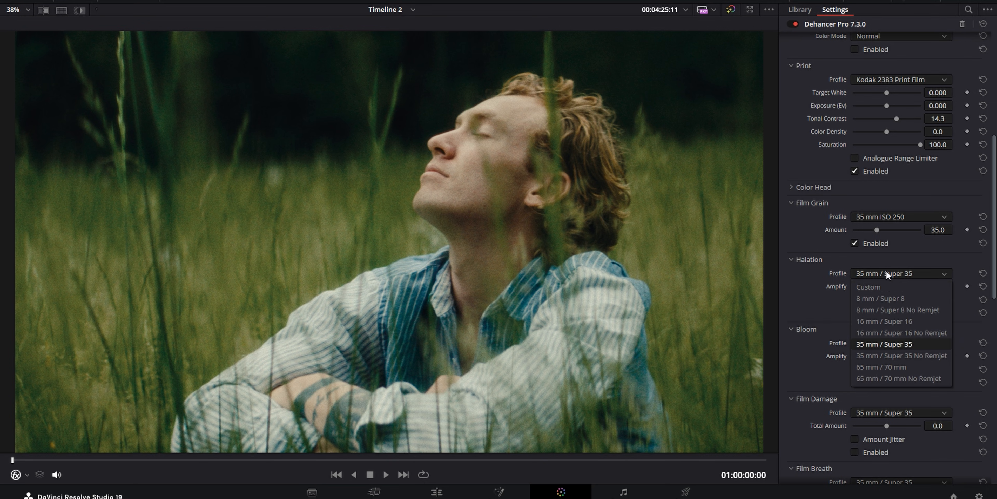
left_click(883, 275)
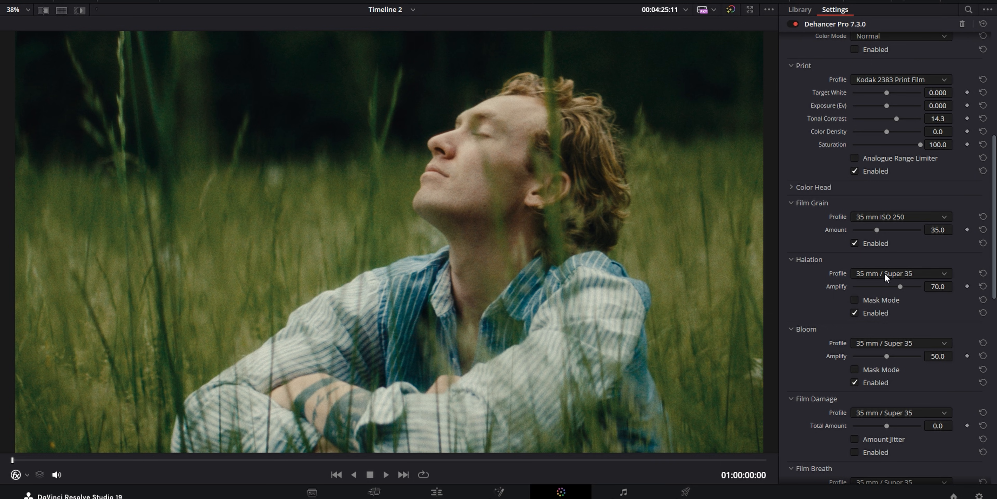
- Compare the textured Dehancer look with the clip's Filmbox version in the viewer
scroll(884, 273, "down", 2)
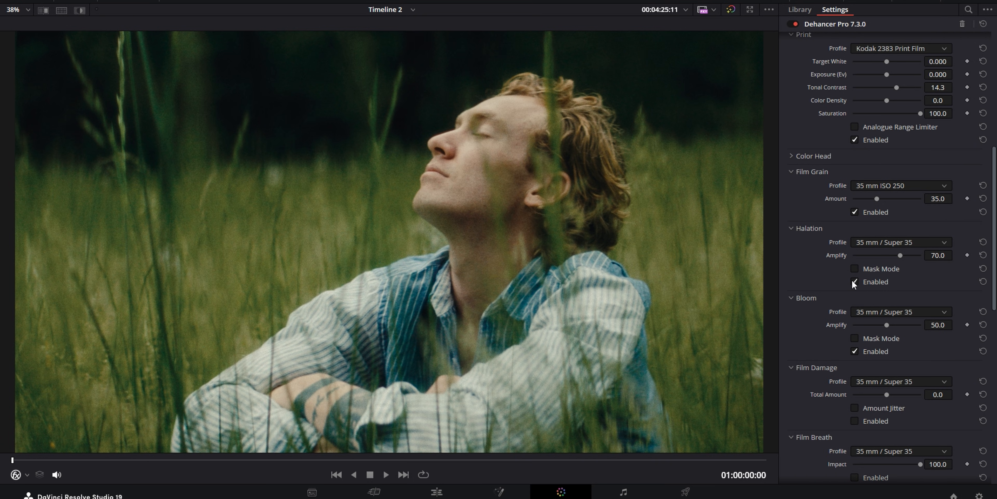
key("ctrl+n")
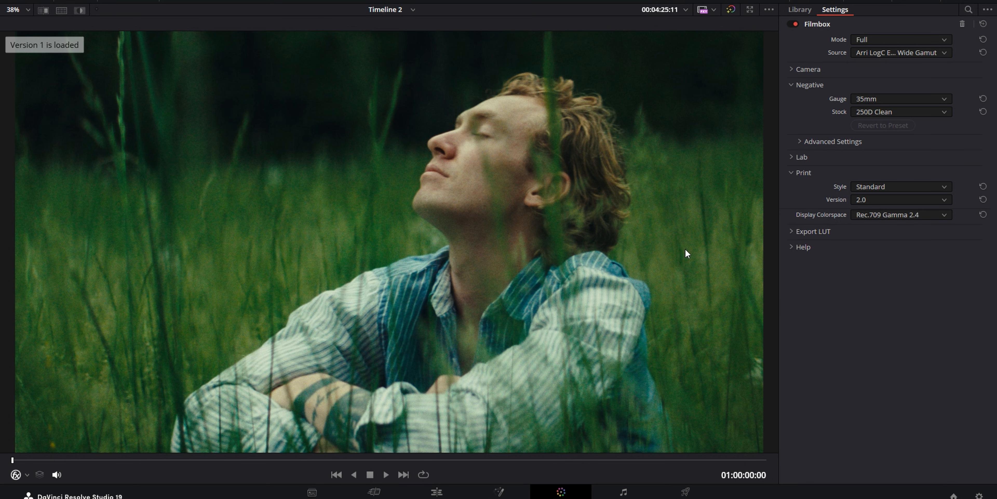
key("ctrl+n")
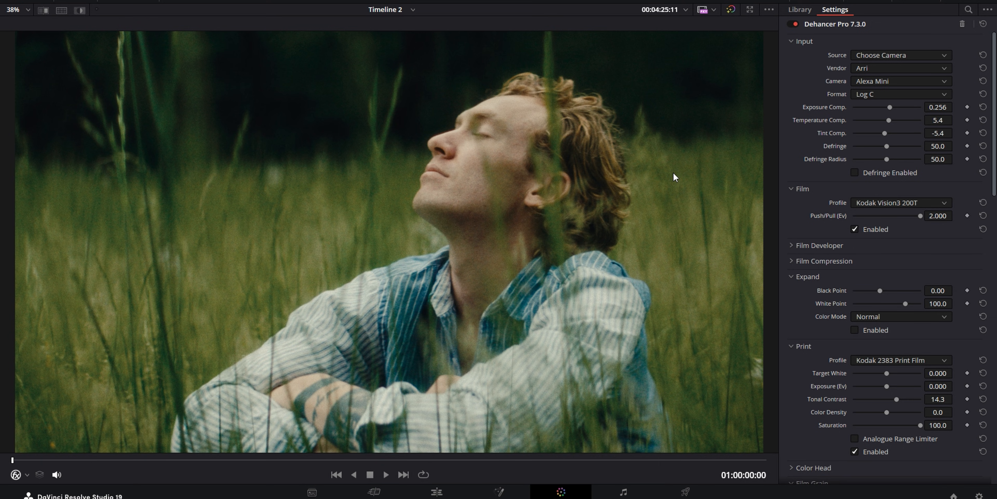
scroll(675, 183, "down", 1)
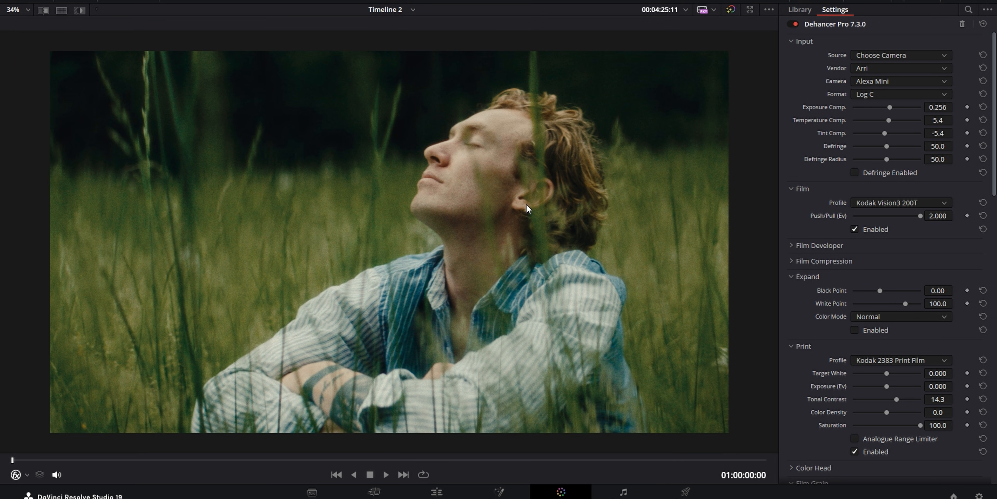
- Return to the full grading layout, add a new color version to the first clip and reset its node grade
key("alt+f")
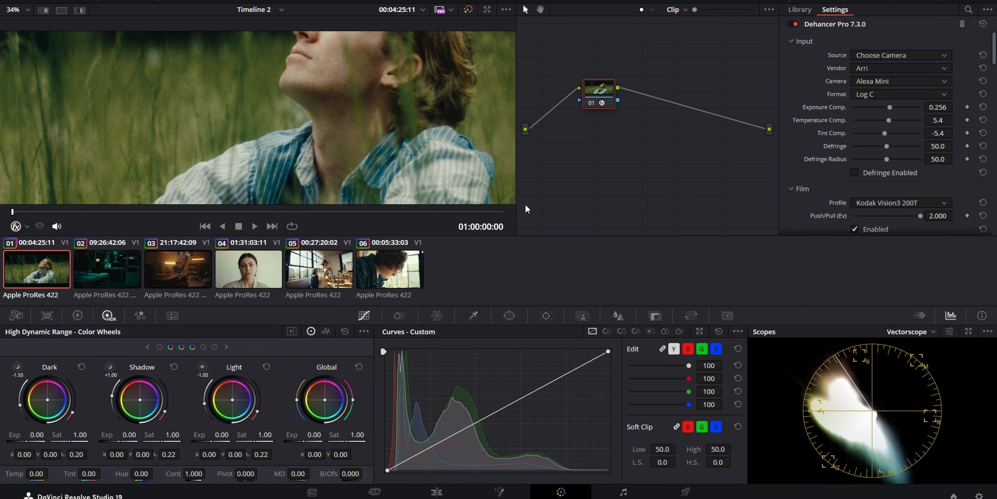
key("ctrl+y")
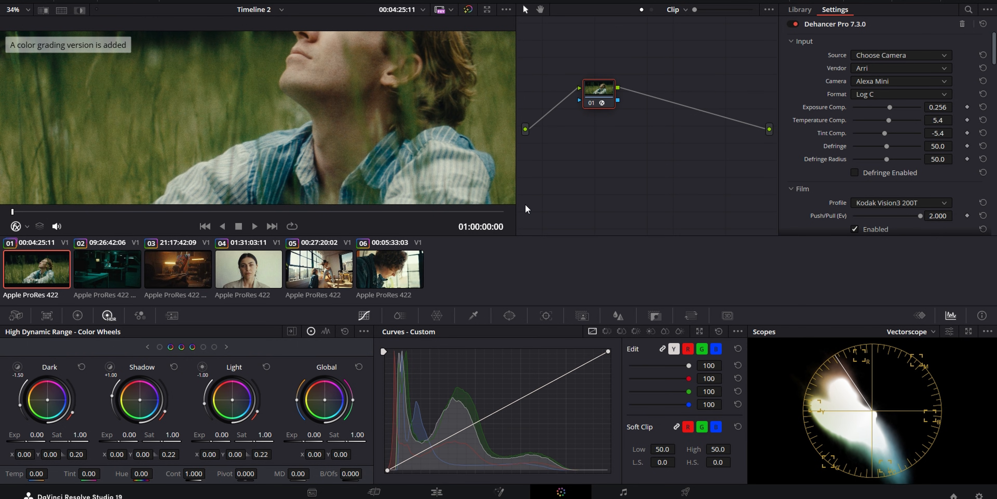
right_click(595, 92)
left_click(619, 96)
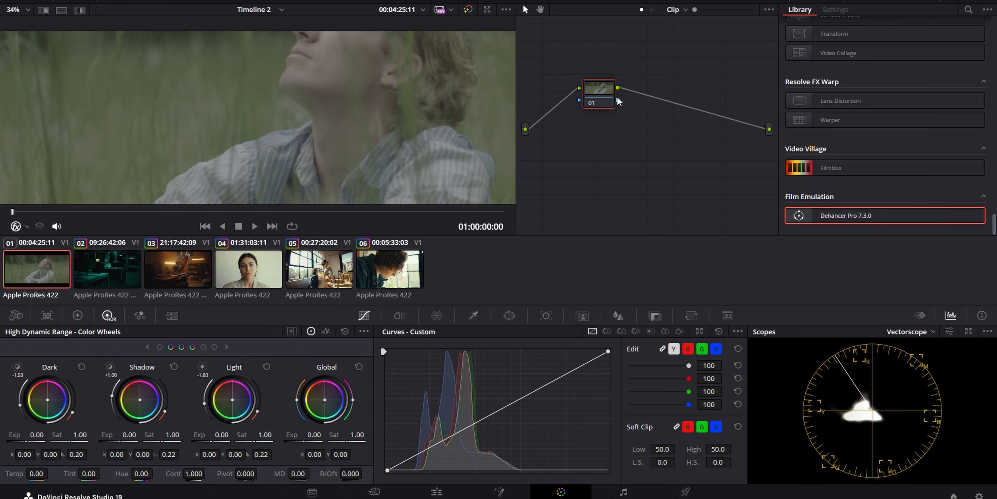
- Search the effects library for "film look", apply Film Look Creator to the first clip's node and enlarge the viewer
left_click(968, 10)
type("fi")
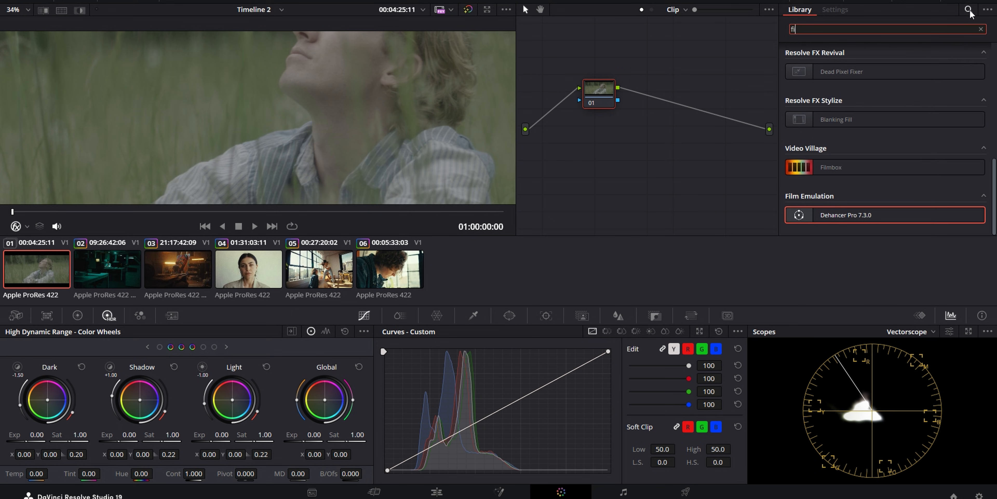
type("lm look")
left_click_drag(845, 70, 598, 92)
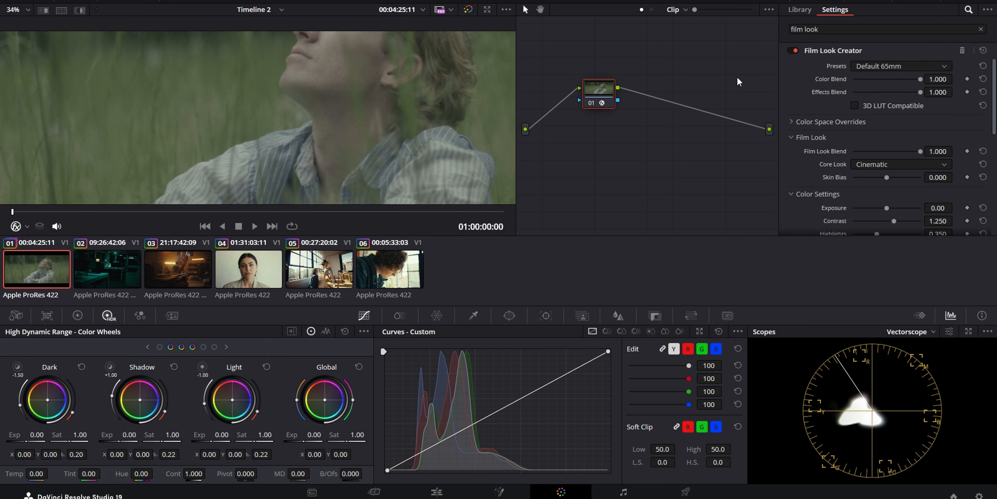
key("alt+f")
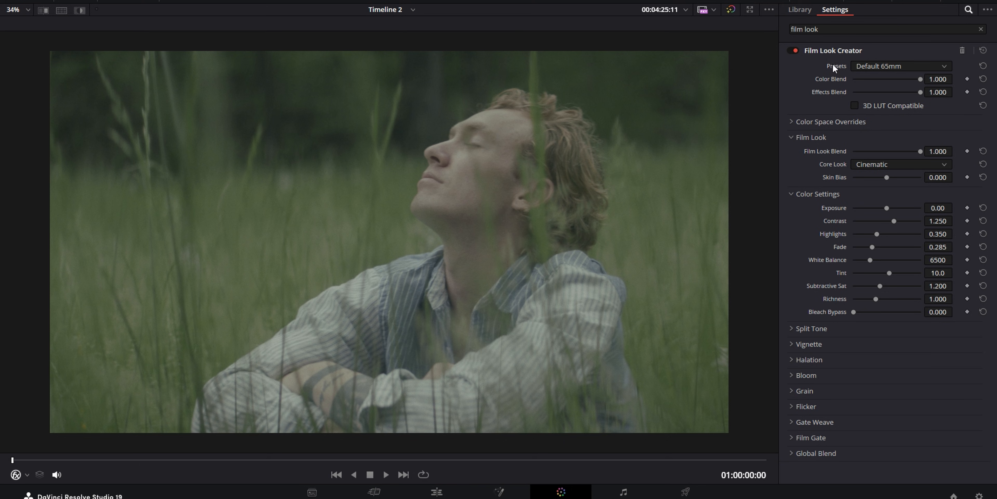
- Choose the Clean Slate preset and override the input color space to ARRI Wide Gamut 3 with ARRI LogC3 gamma
left_click(852, 65)
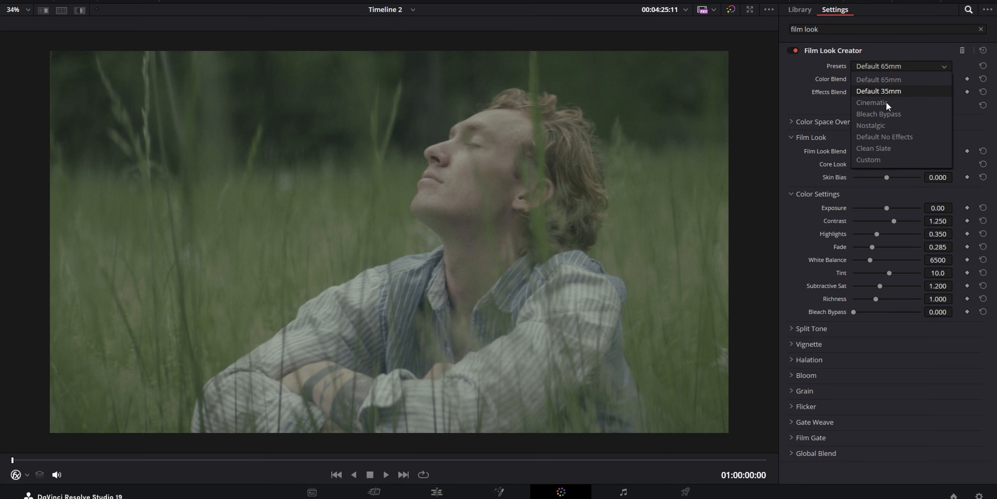
left_click(877, 148)
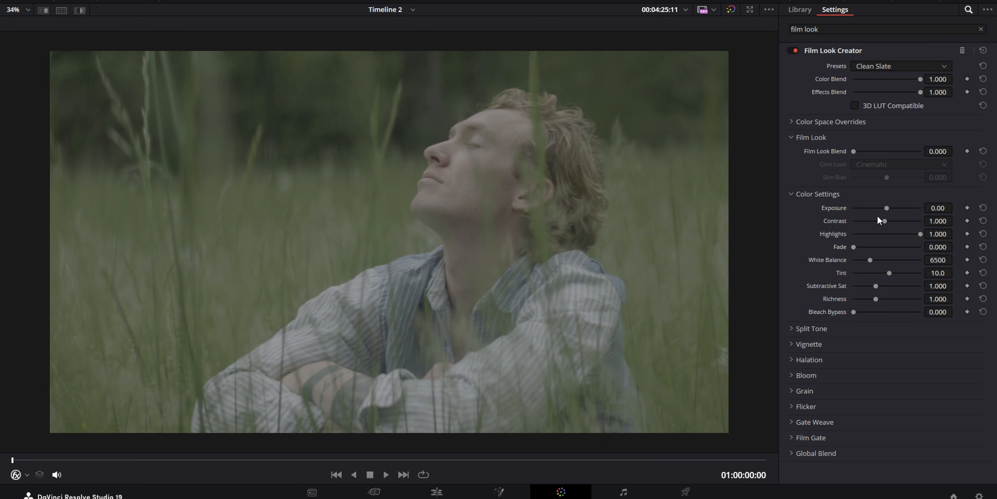
left_click(791, 122)
left_click(878, 135)
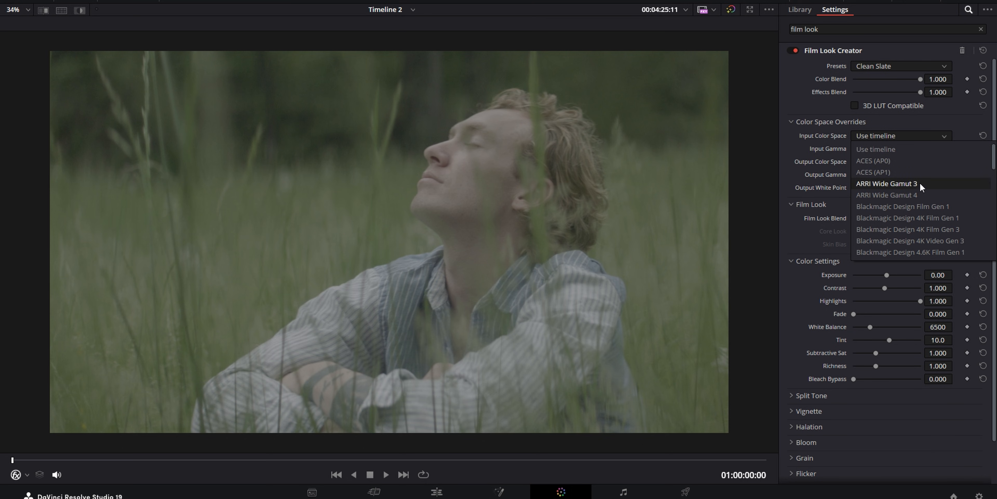
left_click(905, 183)
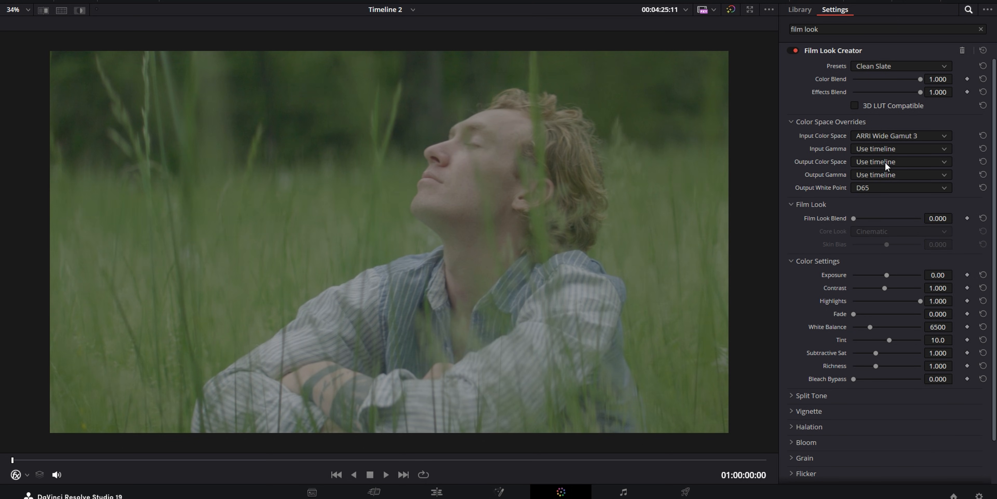
left_click(884, 149)
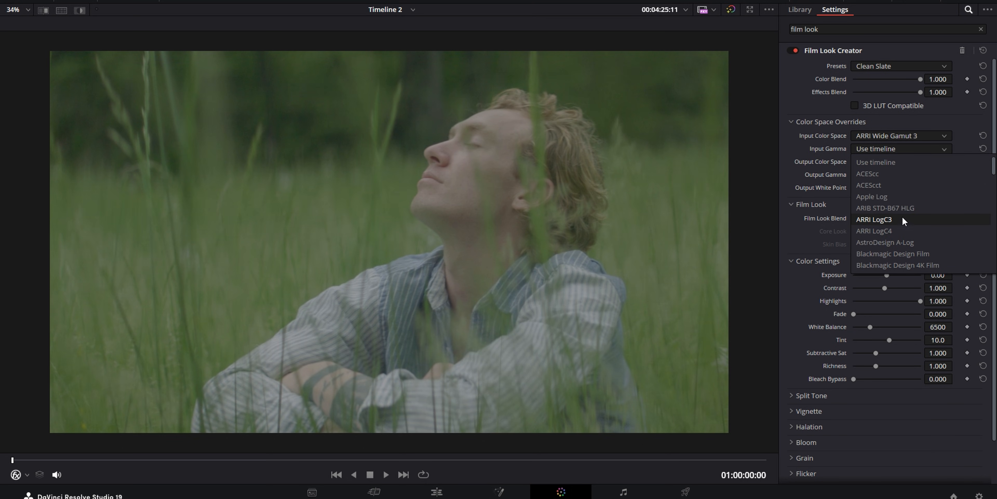
left_click(886, 229)
left_click(812, 122)
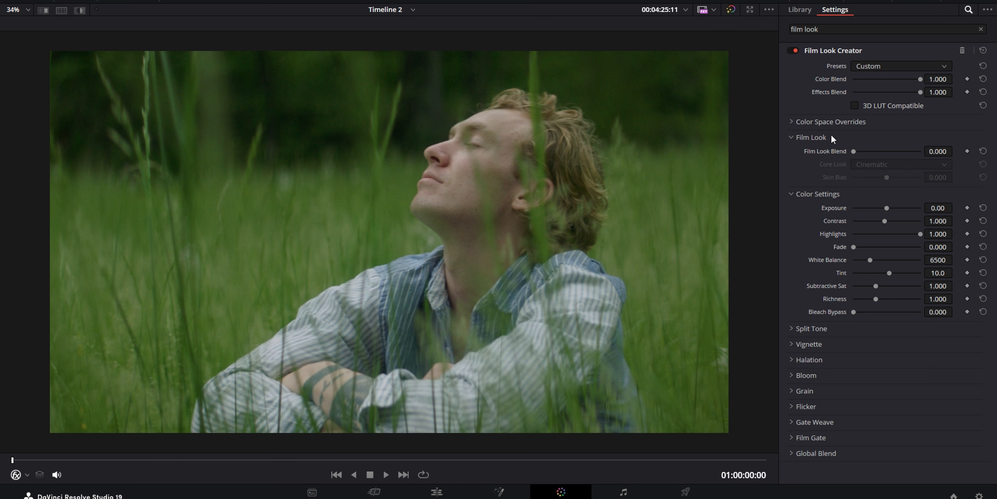
- Try the Cinematic core look at a Film Look Blend of 1.000 and return the blend to 0.000
left_click_drag(856, 150, 955, 150)
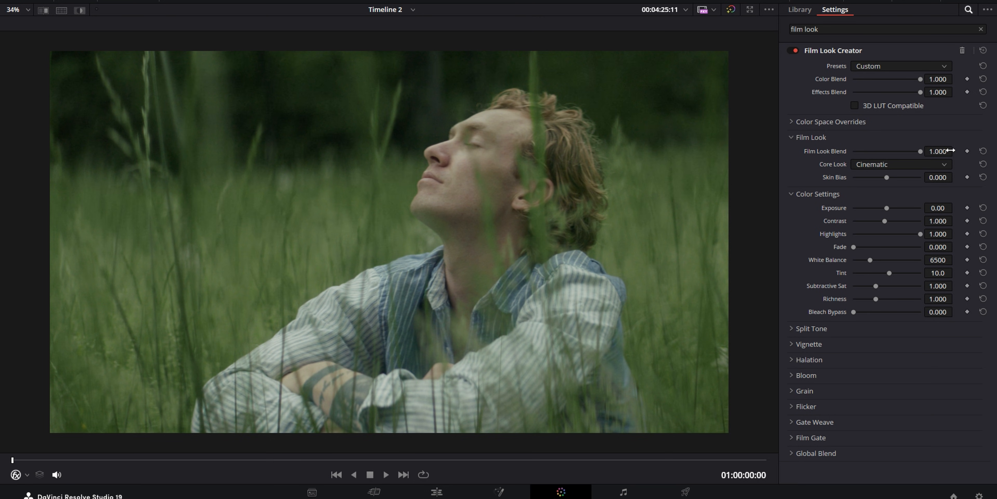
left_click(879, 167)
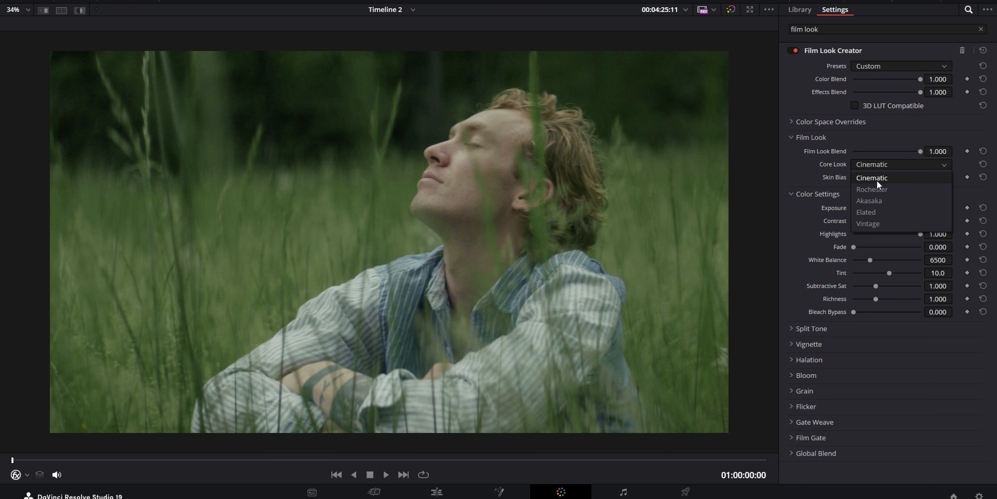
left_click(896, 164)
left_click_drag(907, 153, 844, 156)
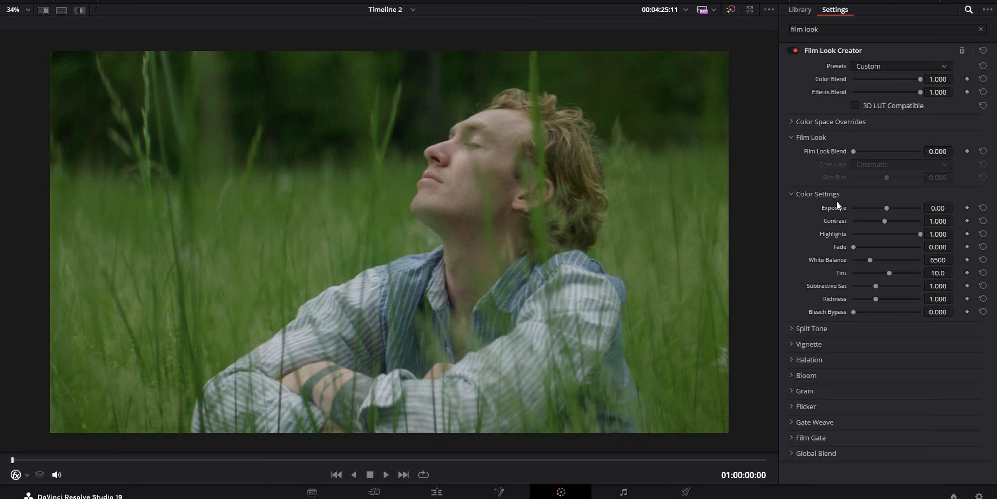
- Set exposure to 0.27, contrast 1.278, white balance 7023, tint -3.5, subtractive saturation 1.116 and richness 0.930 in Film Look Creator
left_click_drag(886, 207, 895, 223)
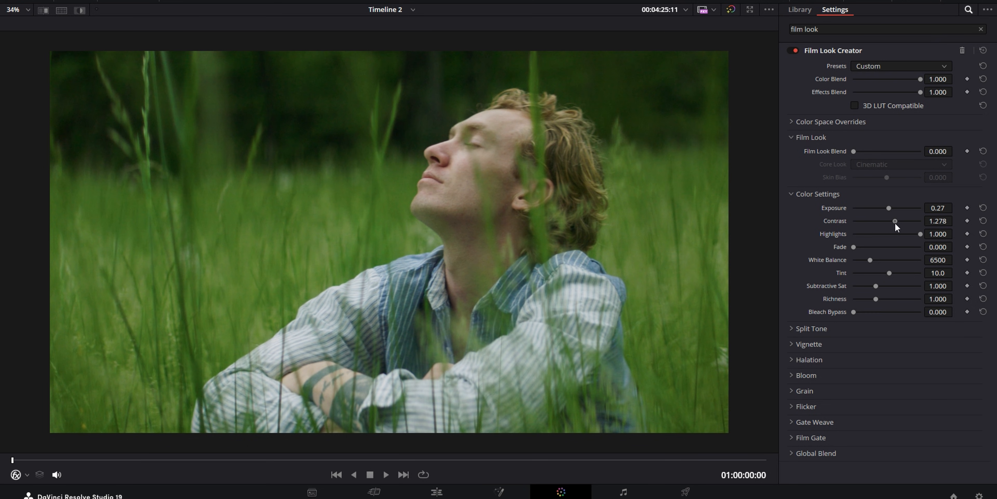
left_click_drag(869, 259, 887, 274)
left_click_drag(878, 286, 884, 299)
- Enable the halation, bloom and grain effects in Film Look Creator
left_click(791, 392)
left_click(793, 375)
left_click(855, 390)
left_click(806, 358)
left_click(855, 372)
- Review the color, halation, bloom and grain settings of Film Look Creator
scroll(896, 361, "down", 3)
scroll(894, 361, "down", 3)
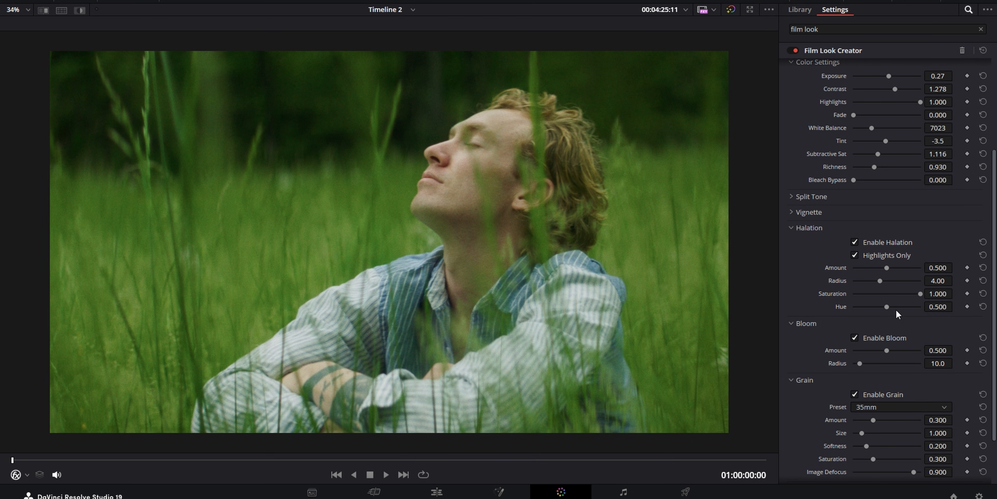
scroll(811, 354, "down", 2)
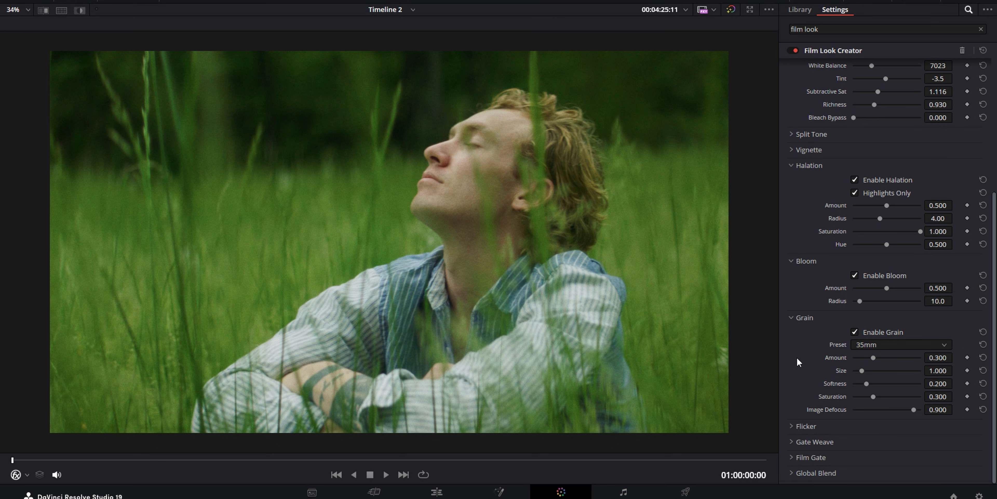
scroll(808, 275, "up", 1)
scroll(801, 255, "up", 1)
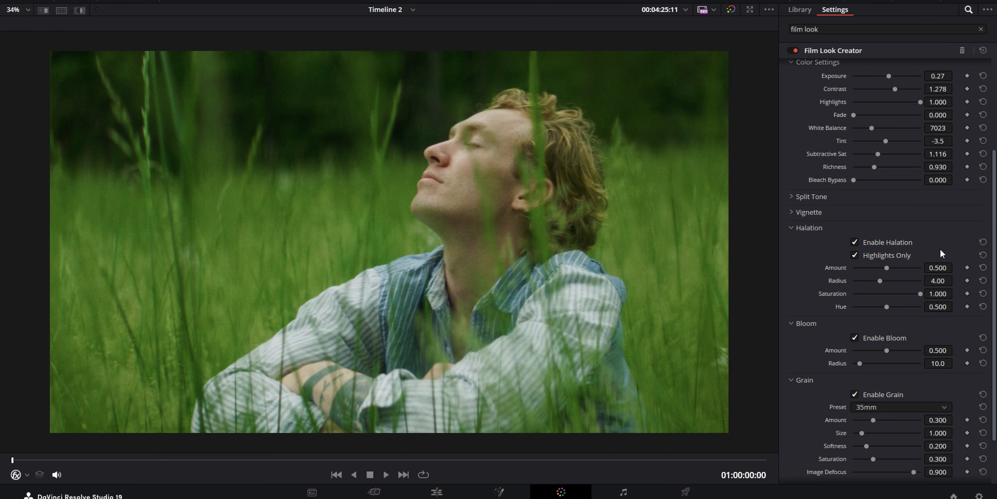
scroll(890, 346, "up", 3)
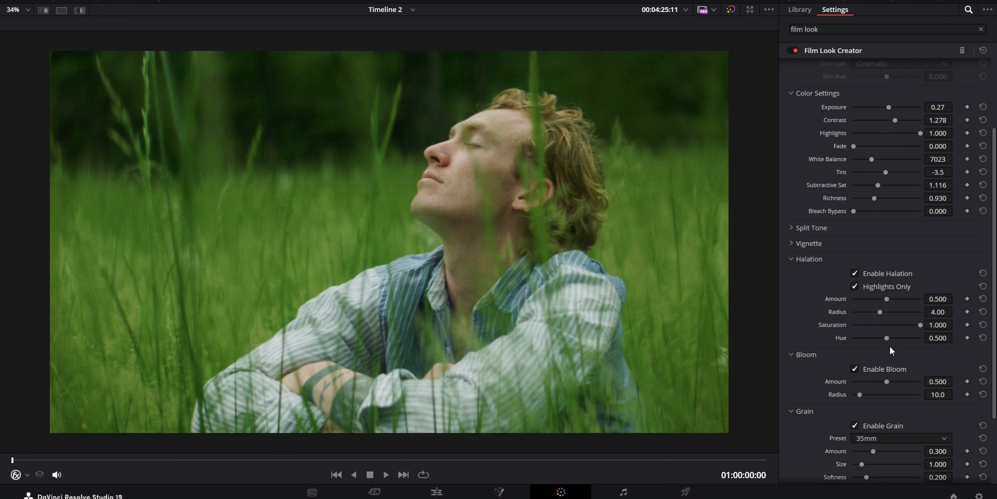
scroll(906, 362, "up", 2)
scroll(918, 362, "down", 2)
- Set the Film Look Blend to 0.581 with the Vintage core look and a skin bias of 0.550, and raise the contrast to 1.455
scroll(909, 324, "up", 4)
left_click_drag(854, 150, 892, 156)
left_click(893, 164)
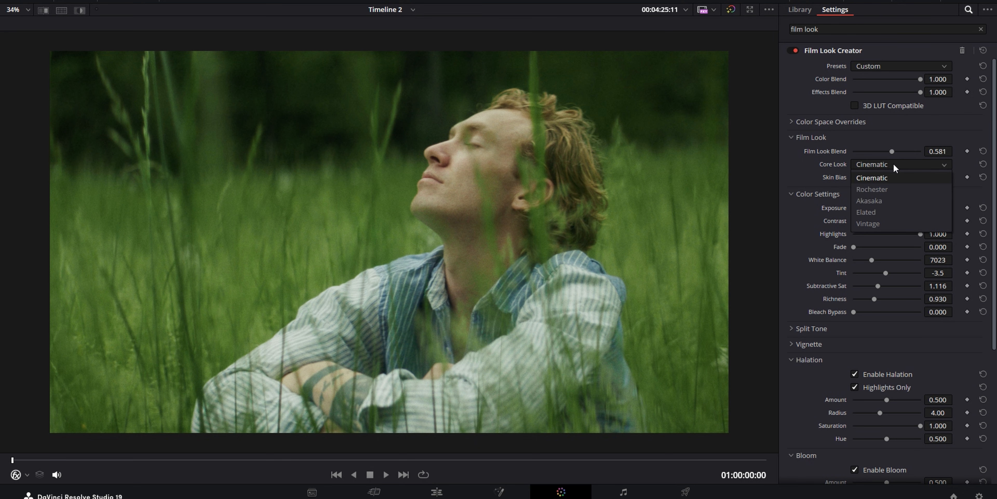
left_click(869, 178)
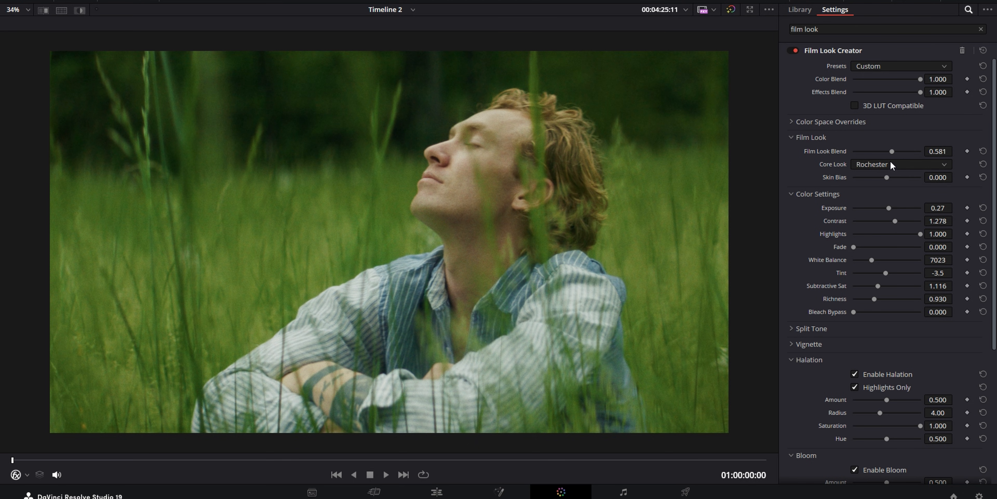
scroll(890, 163, "down", 1)
left_click_drag(896, 223, 901, 224)
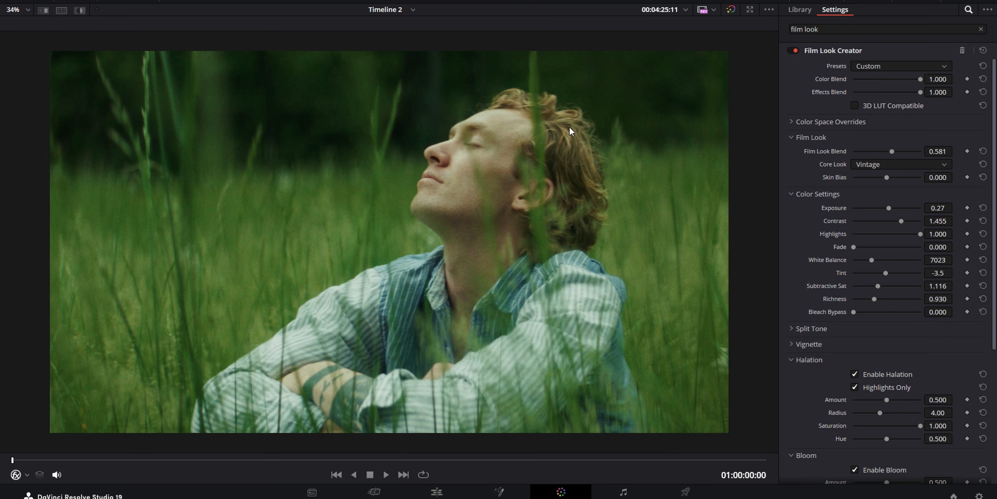
left_click_drag(888, 177, 906, 183)
- Expand the Vignette settings of Film Look Creator and adjust their values
scroll(900, 217, "down", 5)
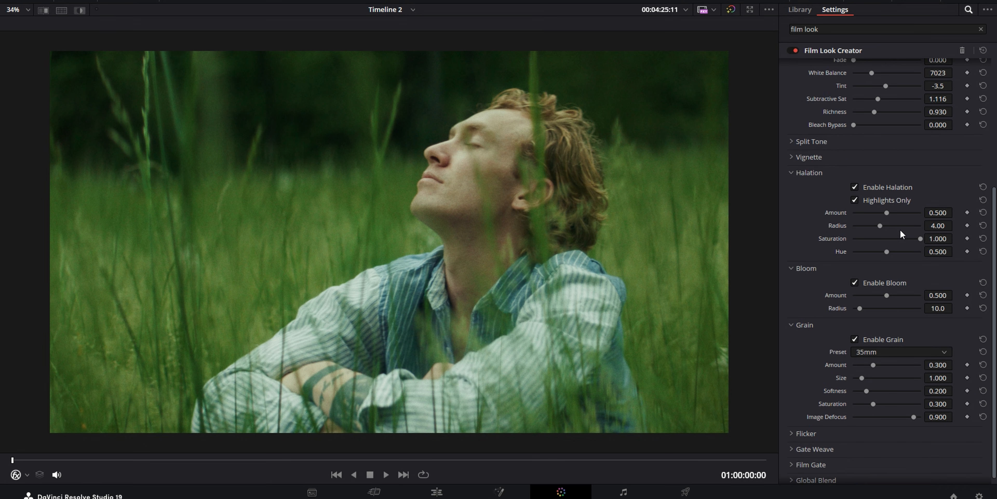
scroll(807, 425, "up", 3)
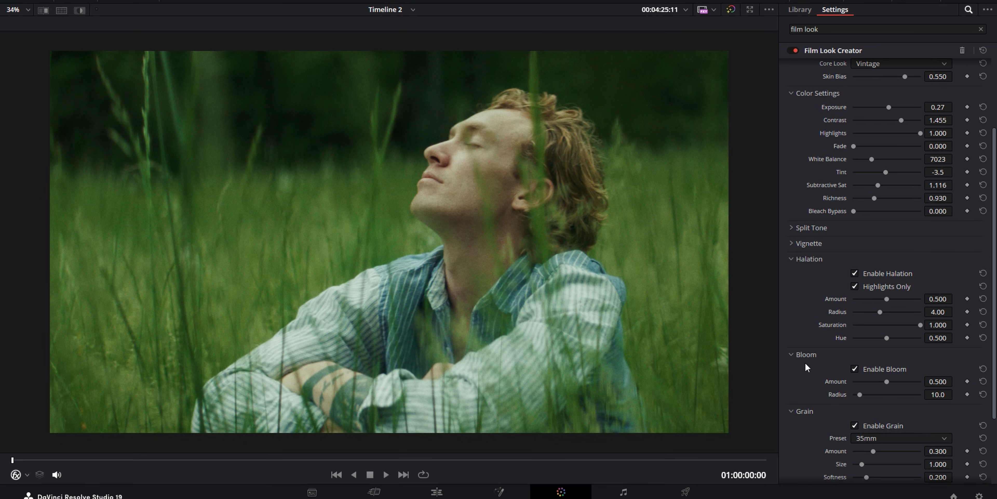
left_click(791, 246)
left_click_drag(875, 274, 896, 286)
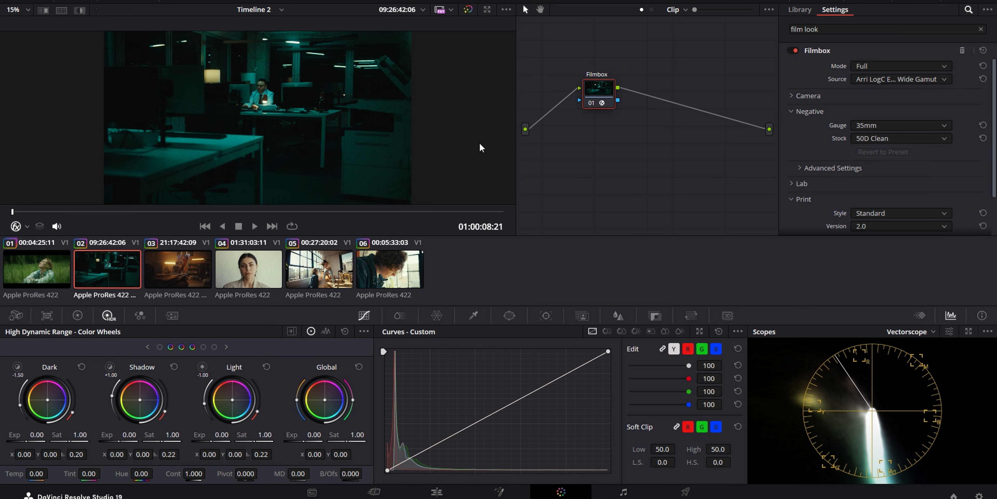
- Add a new color version to the second clip and reset its node grade
key("ctrl+y")
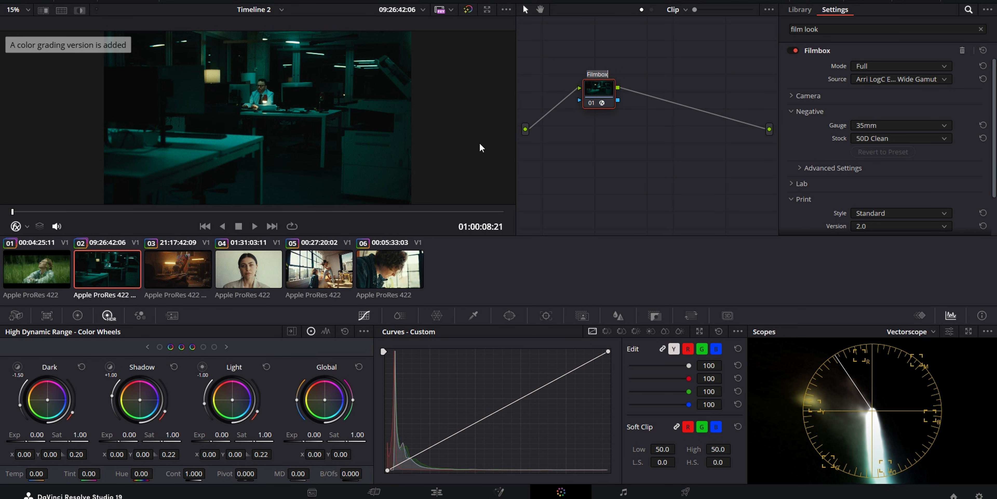
right_click(598, 89)
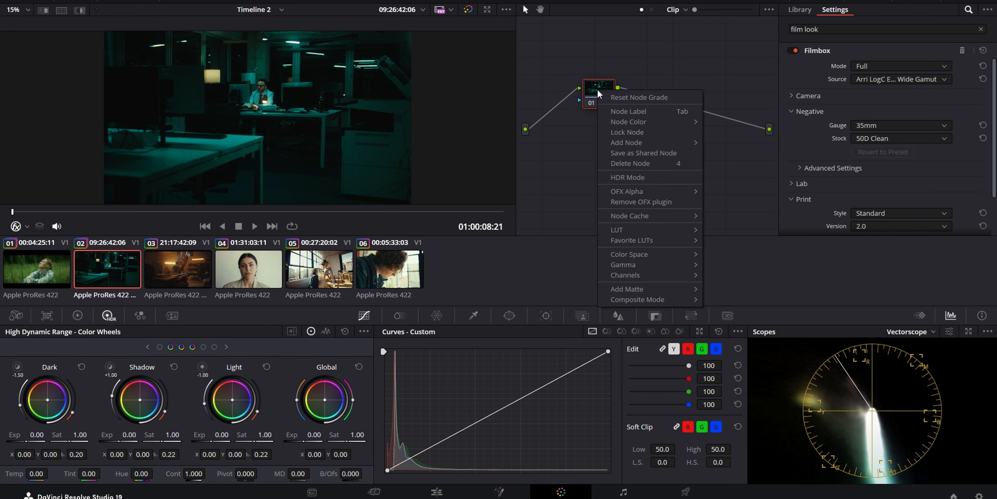
left_click(631, 97)
- Clear the effects search, apply Dehancer Pro to the second clip's node and disable all of its tools
left_click(980, 29)
scroll(898, 178, "down", 10)
scroll(988, 111, "down", 10)
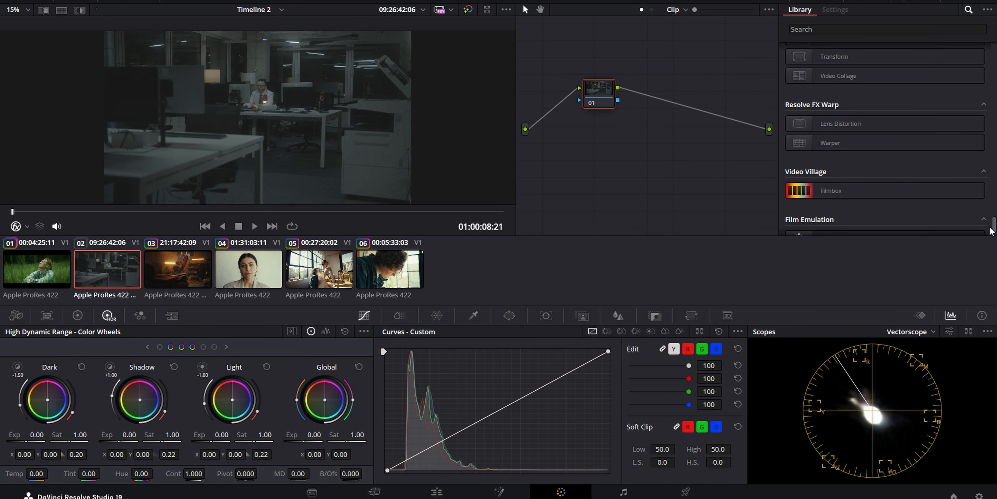
left_click_drag(879, 215, 599, 93)
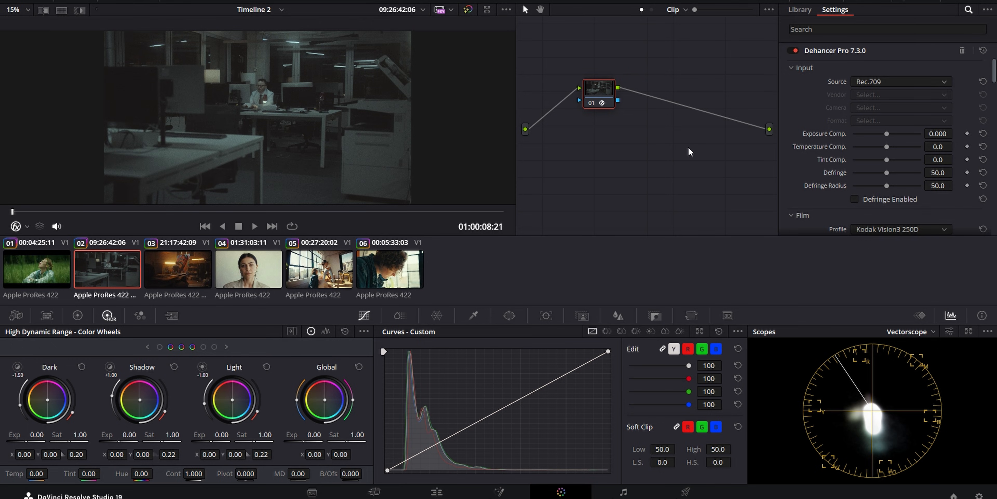
key("alt+f")
scroll(873, 468, "down", 15)
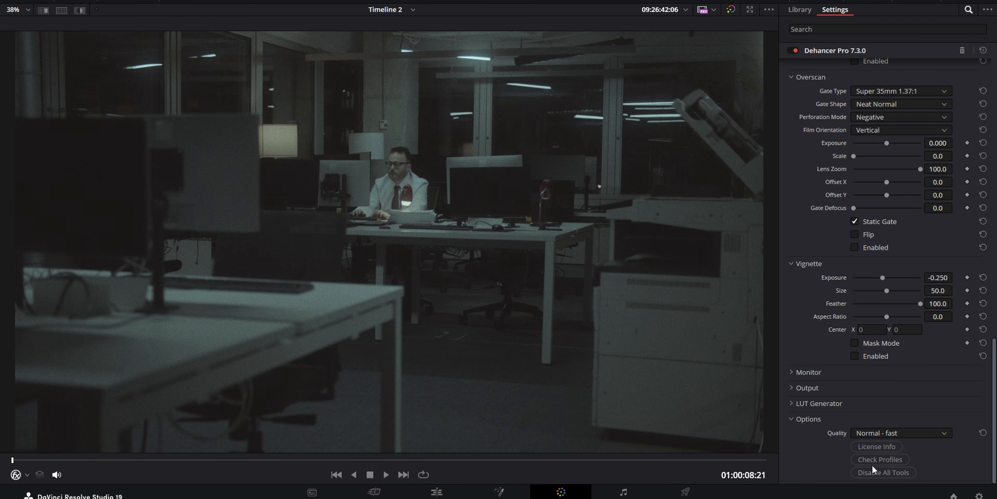
scroll(907, 379, "up", 15)
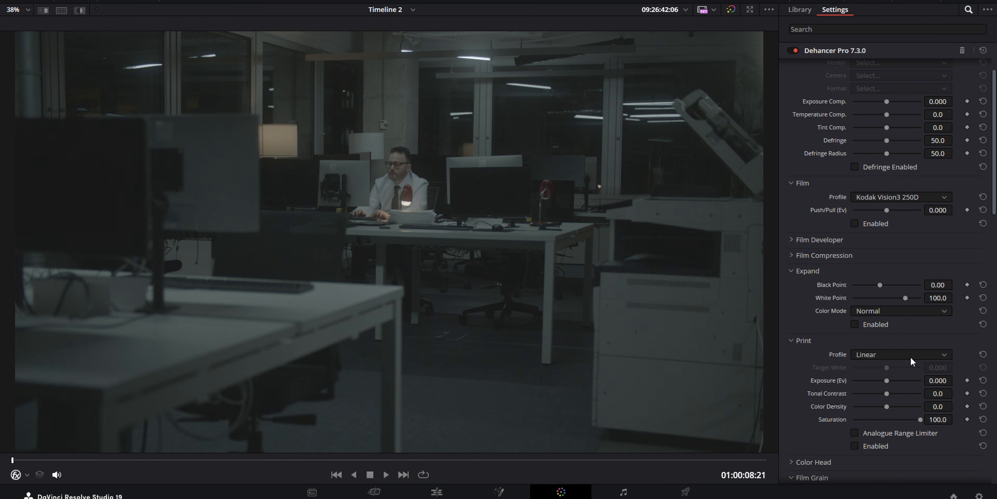
- Set Dehancer's input to the Arri Alexa Mini camera in Log C, with exposure compensation 0.349, temperature -30.2 and tint -17.8
scroll(911, 357, "up", 2)
left_click(887, 78)
left_click(885, 176)
left_click(885, 96)
left_click(875, 131)
left_click(879, 109)
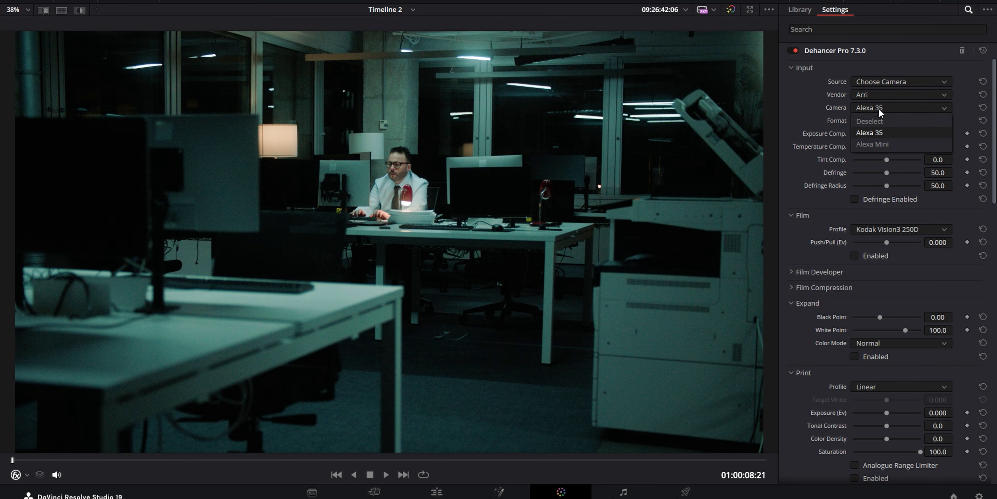
left_click(875, 143)
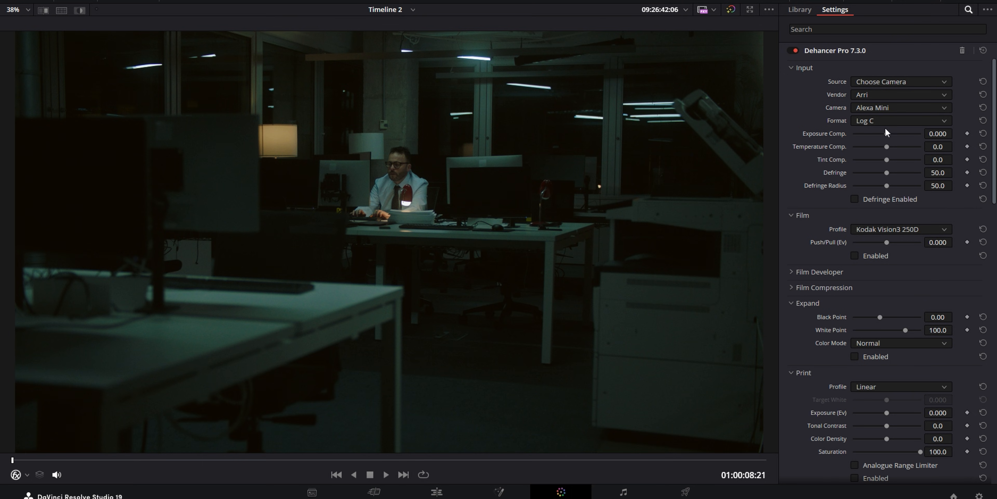
left_click_drag(888, 135, 882, 159)
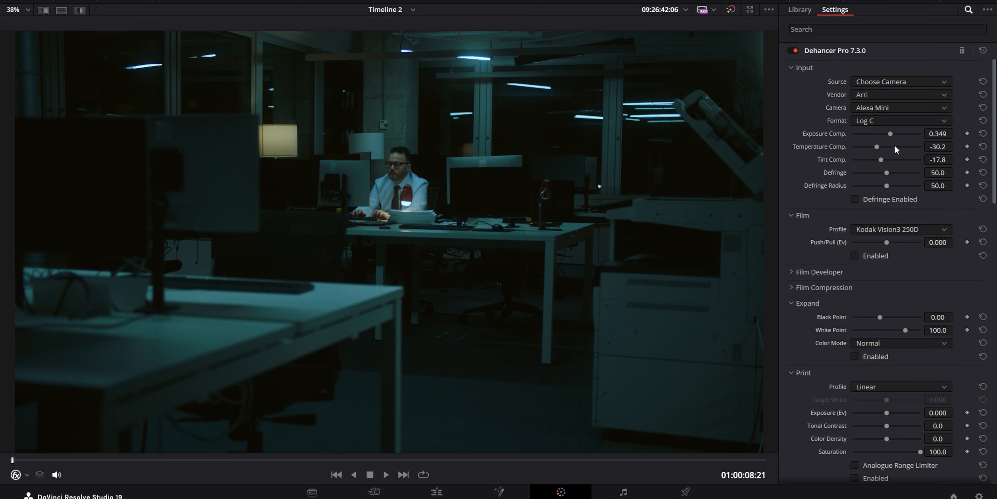
- Enable the Kodak Vision3 250D film profile and the print stage with the Kodak 2383 Print Film profile
left_click(854, 257)
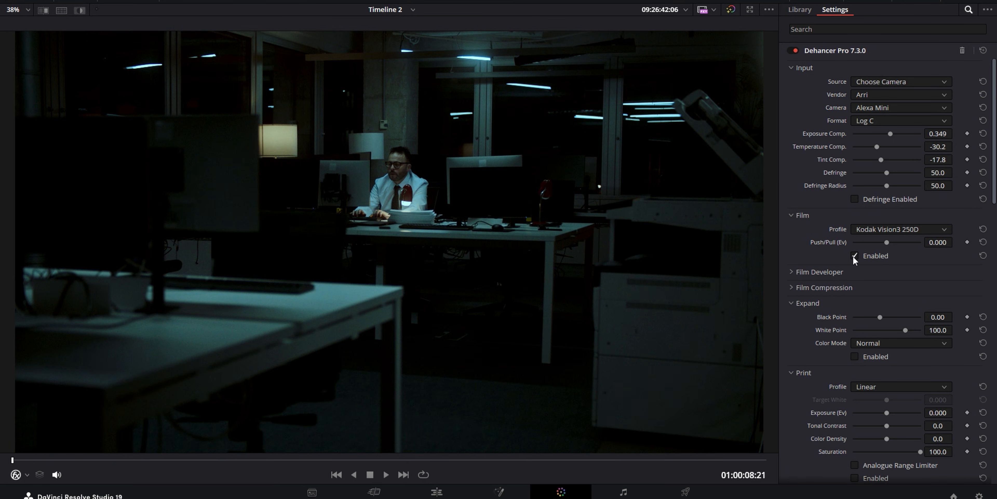
scroll(885, 271, "down", 3)
left_click(889, 263)
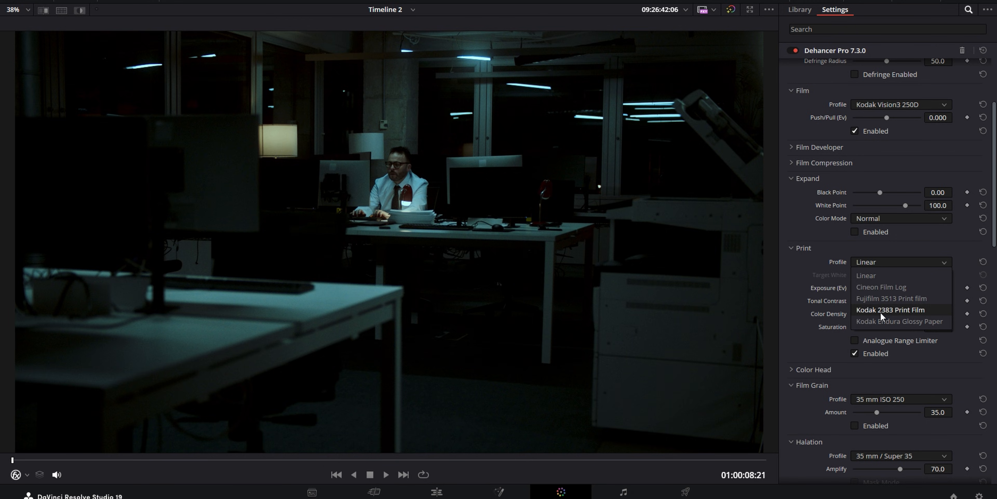
left_click(881, 313)
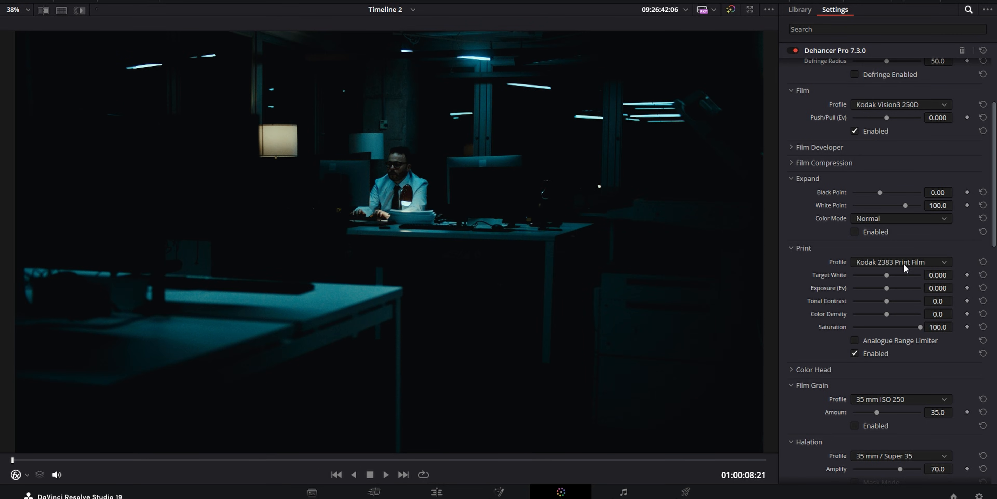
- Compare the Dehancer look with the second clip's Filmbox version in the viewer
scroll(904, 263, "up", 3)
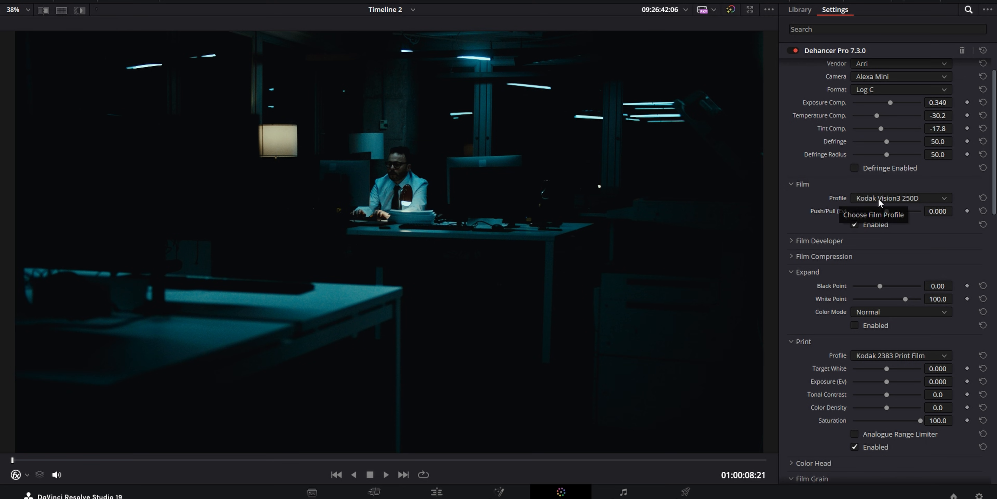
key("ctrl+b")
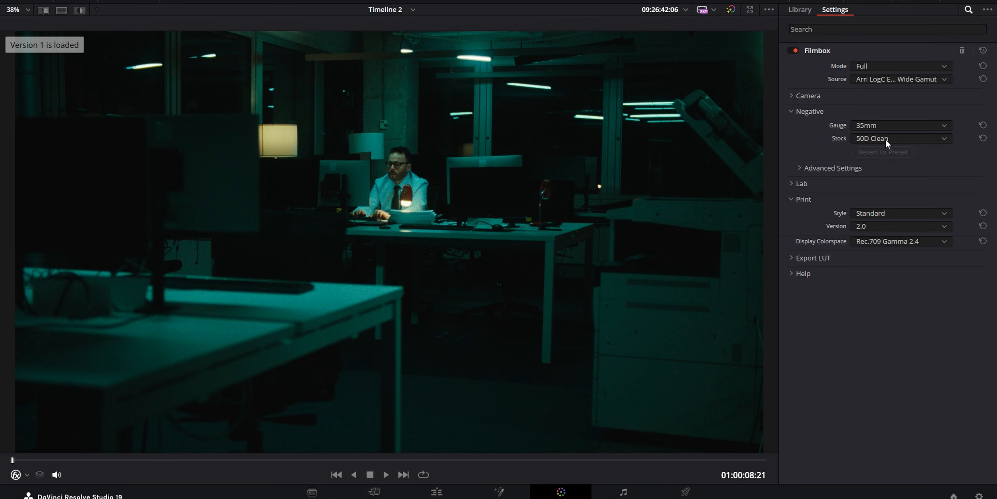
key("ctrl+n")
- Try the Kodak Vision3 50D film profile with different push/pull amounts, and the Kodak Vision3 200T profile
left_click(885, 229)
left_click(903, 334)
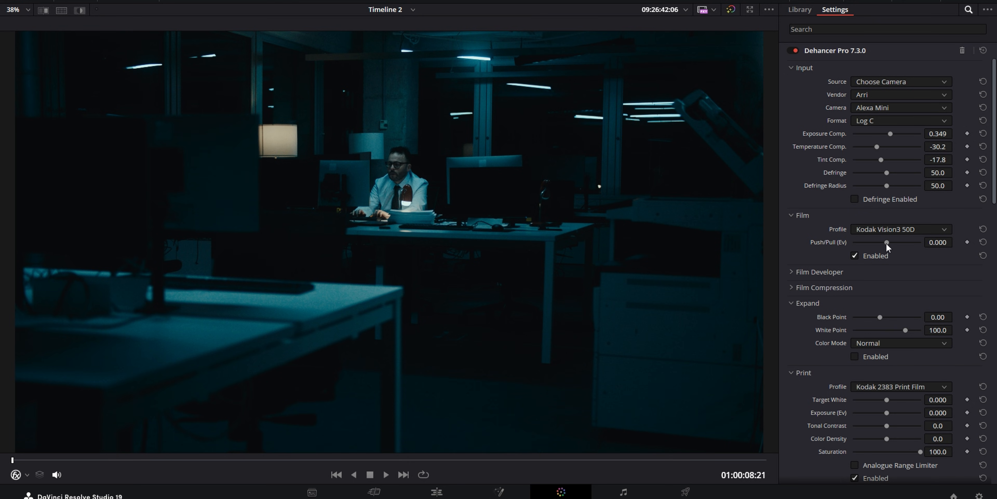
left_click_drag(887, 243, 953, 251)
left_click(883, 229)
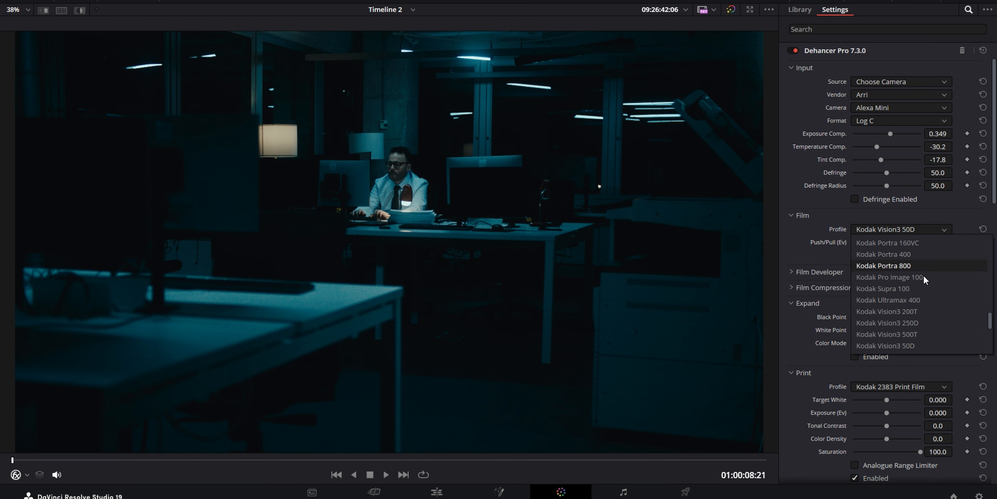
left_click(914, 311)
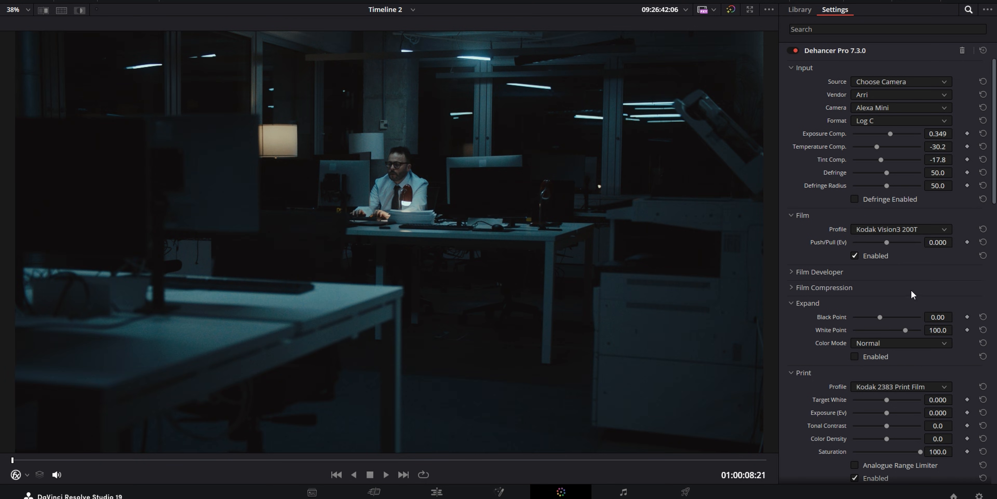
- Set the film profile to Kodak Vision3 500T with push/pull at 2.000, and the input tint compensation to -31.8
left_click(913, 232)
left_click(915, 334)
left_click_drag(886, 243, 948, 252)
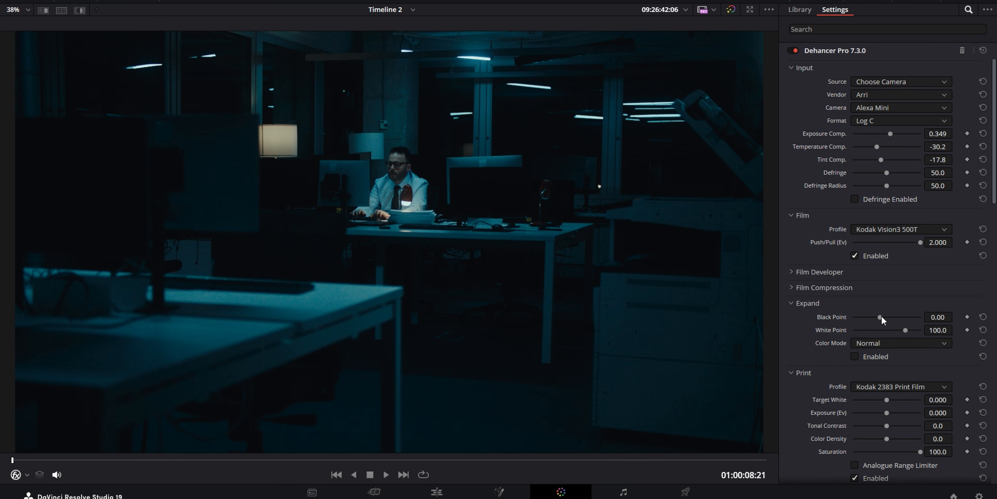
mouse_move(880, 160)
left_mouse_down()
mouse_move(869, 164)
mouse_move(876, 168)
left_mouse_up()
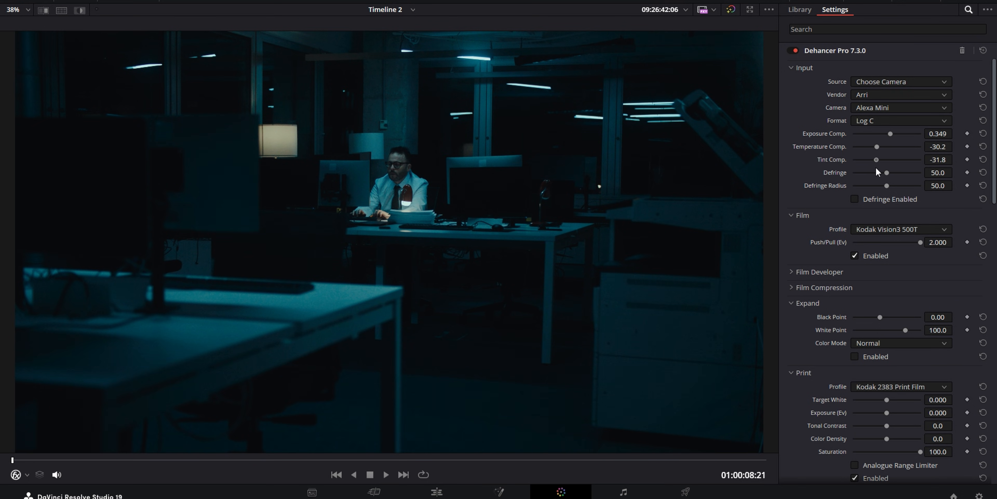
- Set the Film Developer color boost to 19.4 and contrast boost to 10.1, and the print target white to -1.318
left_click(791, 271)
left_click_drag(886, 325, 893, 327)
left_click_drag(887, 288, 891, 288)
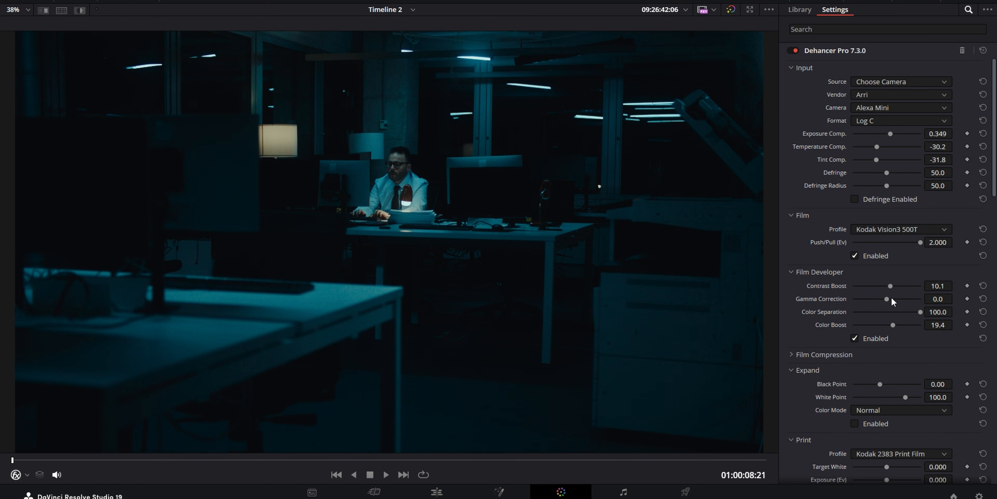
scroll(891, 297, "down", 4)
left_click_drag(889, 313, 866, 325)
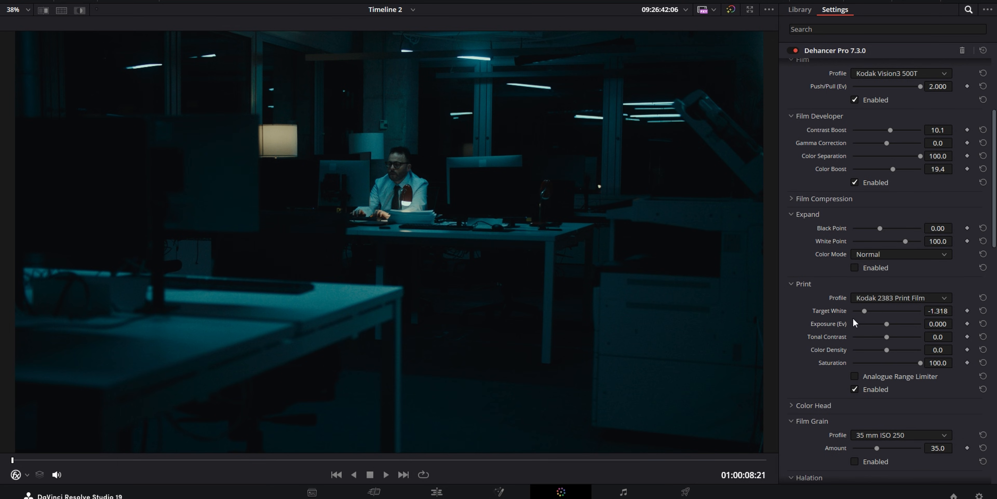
- Check the Dehancer look against the Filmbox version, and enable its film grain, halation and bloom
key("ctrl+b")
key("ctrl+n")
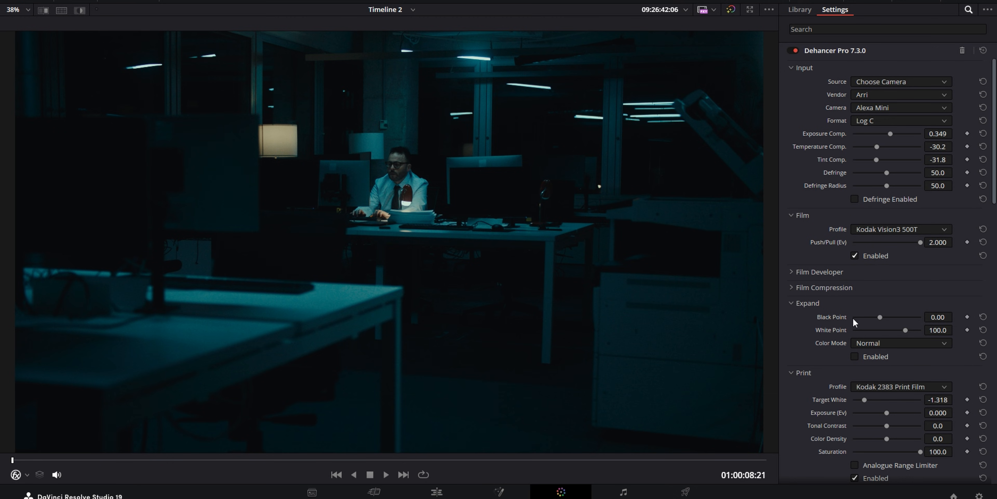
scroll(854, 318, "down", 10)
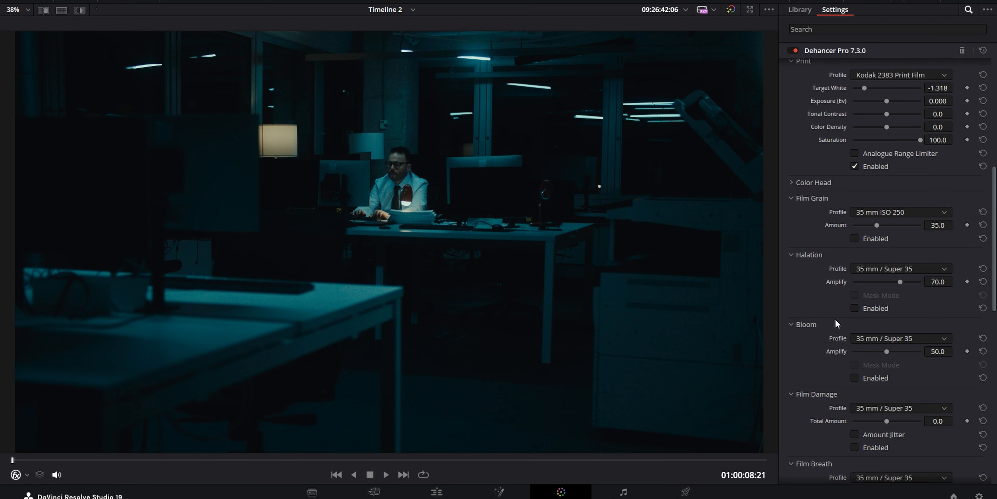
left_click(855, 278)
left_click(855, 346)
left_click(855, 207)
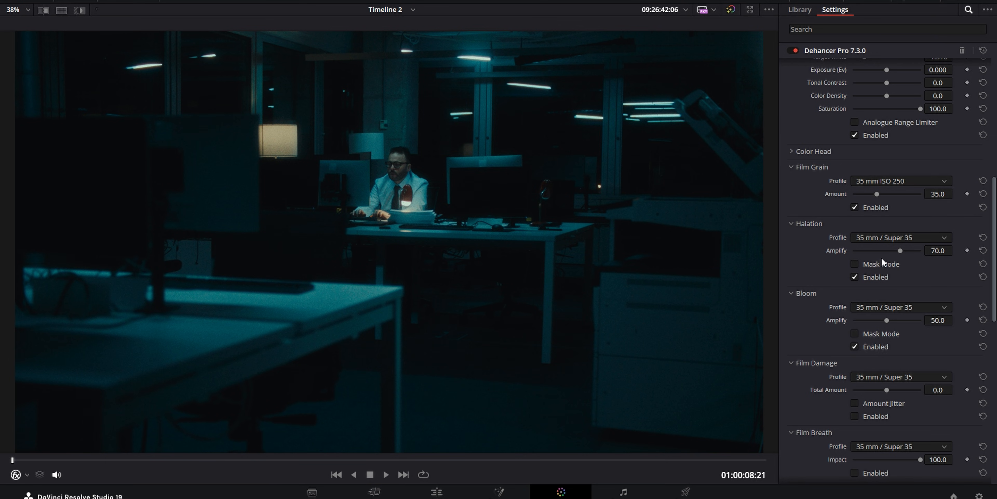
- Enable Dehancer's Color Head with Magenta - Green at 3.5 and Midtones Tone at -25.6
scroll(881, 257, "up", 4)
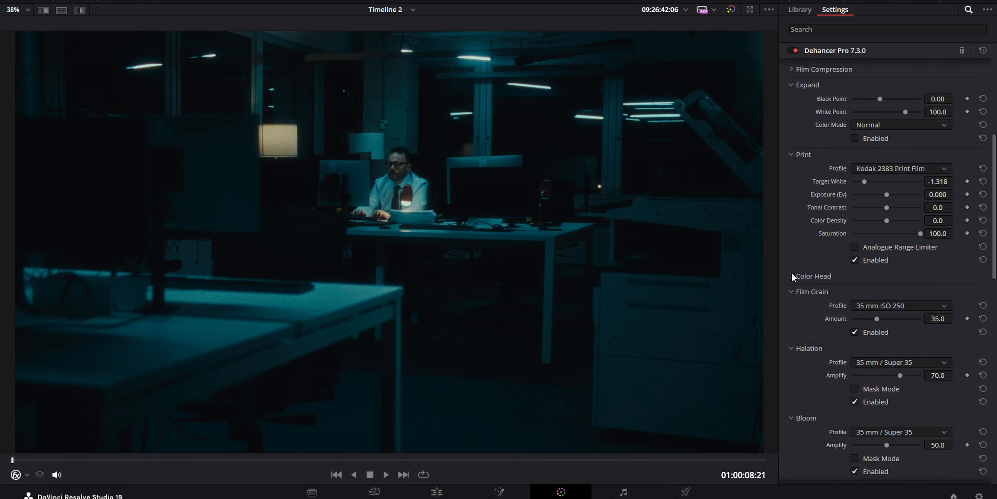
left_click(791, 274)
scroll(883, 365, "down", 2)
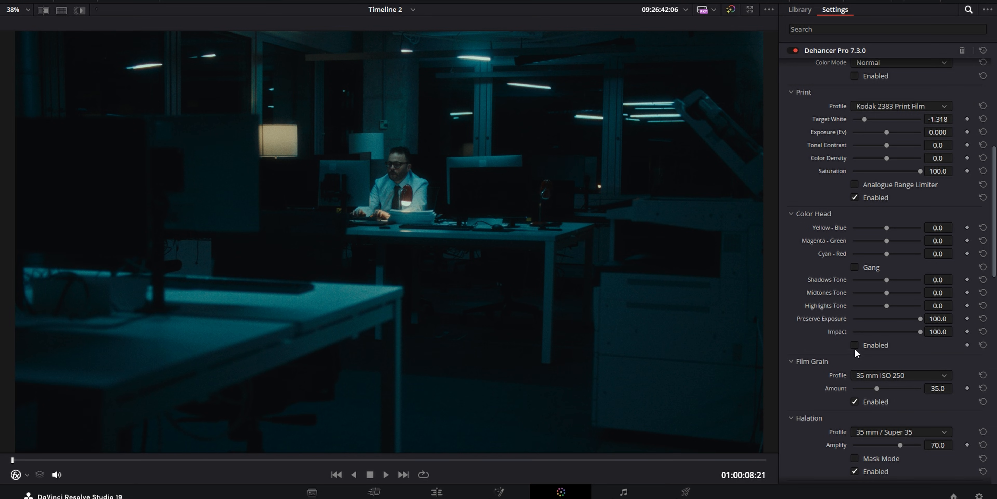
scroll(877, 348, "up", 2)
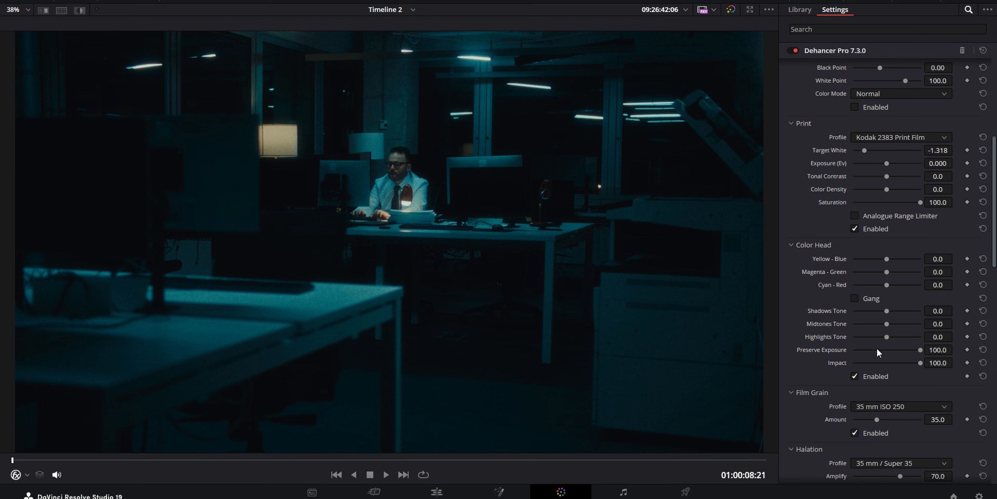
left_click_drag(888, 272, 889, 273)
left_click_drag(887, 325, 879, 326)
- Set the print exposure to 0.302, tonal contrast to 2.7 and color density to 19.4, and the input tint compensation to -36.4
scroll(895, 349, "up", 2)
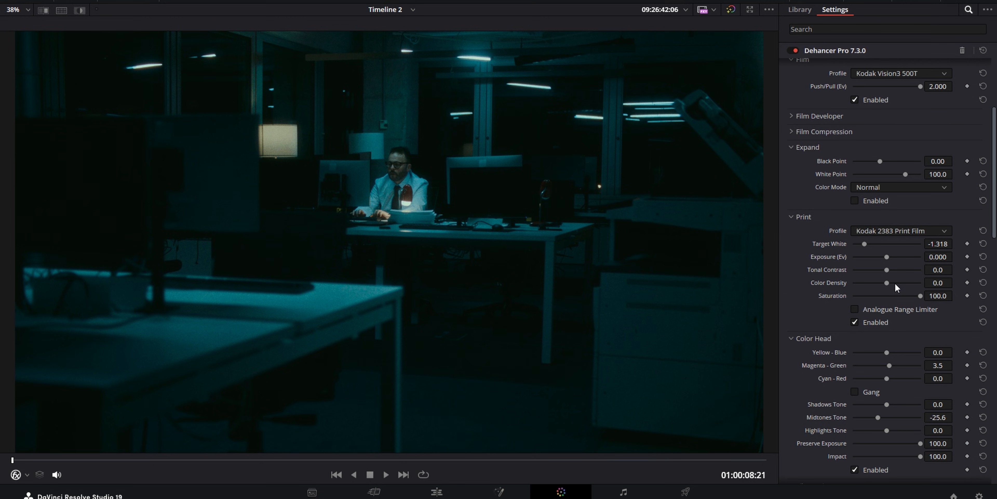
mouse_move(888, 271)
left_mouse_down()
mouse_move(893, 283)
mouse_move(890, 259)
left_mouse_up()
scroll(891, 312, "up", 5)
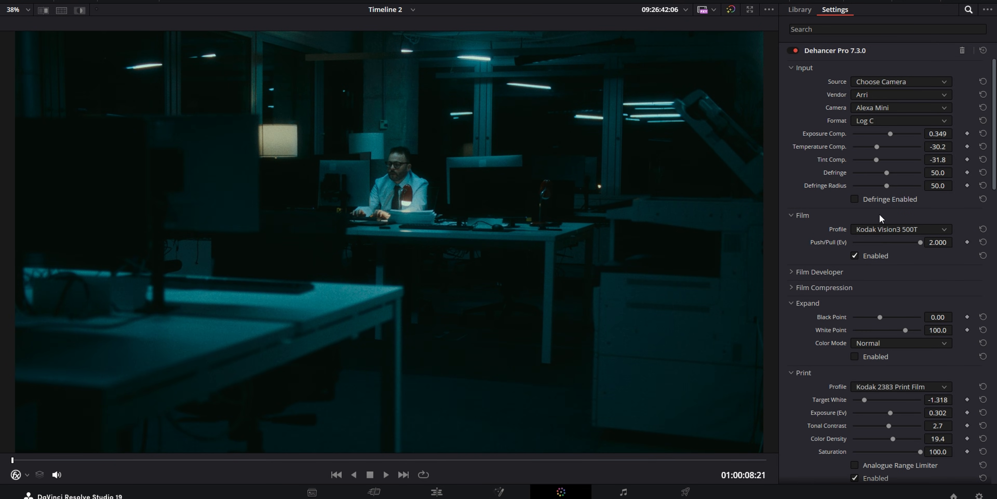
mouse_move(876, 156)
left_mouse_down()
mouse_move(864, 159)
mouse_move(875, 161)
left_mouse_up()
- Compare the Dehancer look with the ungraded image and with the clip's Filmbox version
key("shift+d")
key("shift+d")
key("ctrl+b")
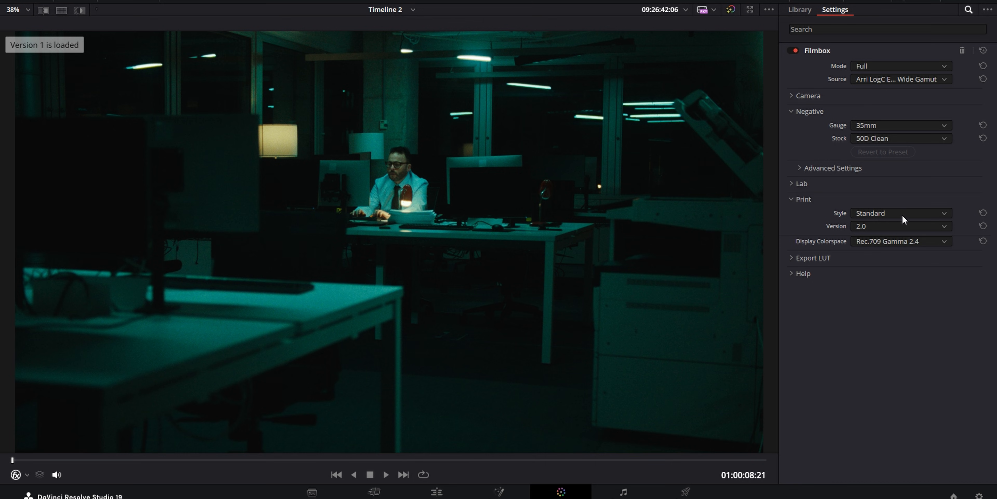
key("ctrl+n")
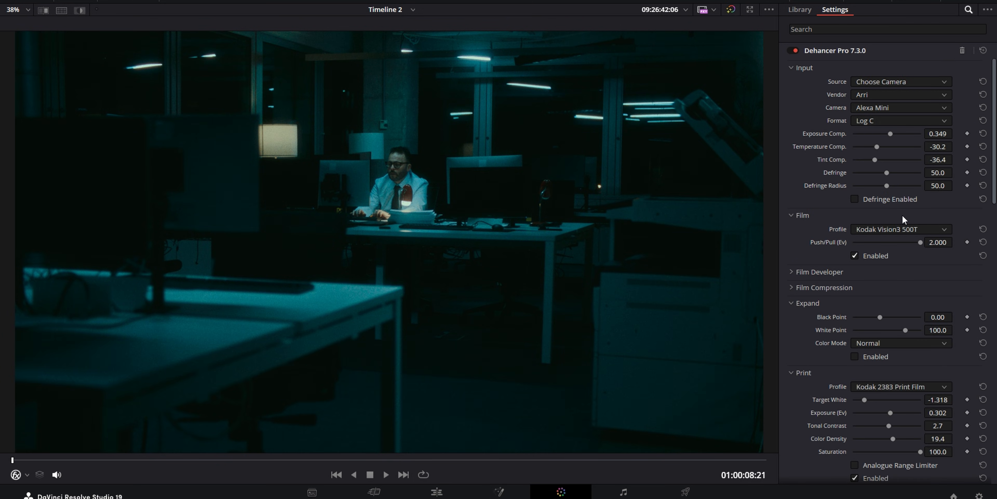
- Add a new grading version to the second clip, reset its node grade and apply Film Look Creator to the node
key("alt+f")
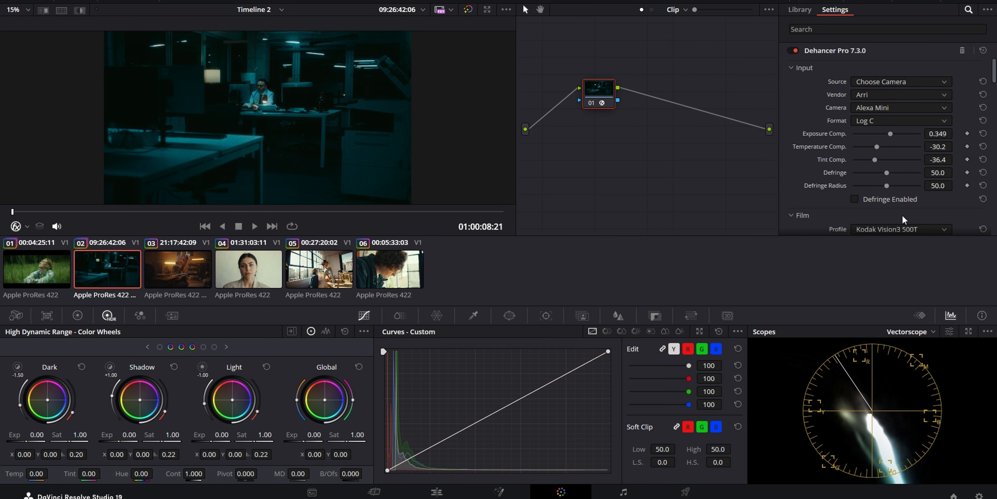
key("ctrl+y")
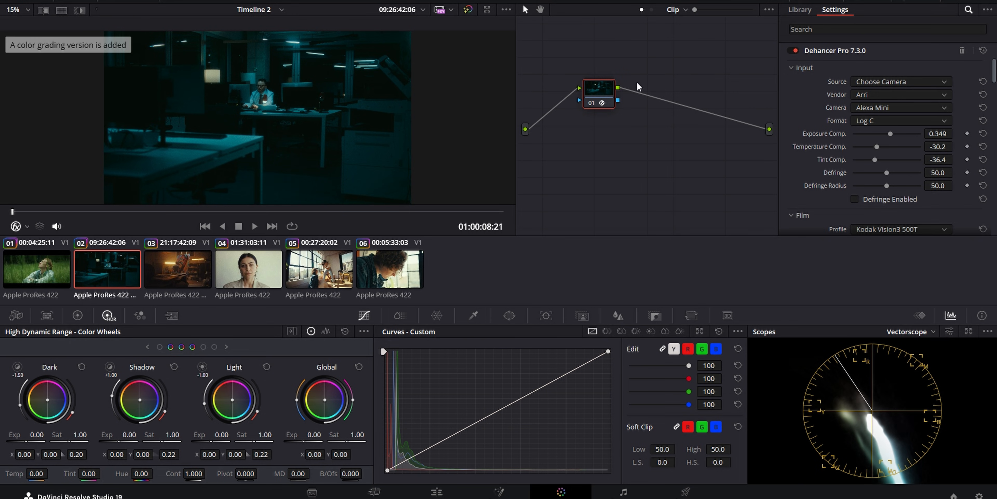
right_click(600, 90)
left_click(643, 97)
left_click(853, 29)
type("film look")
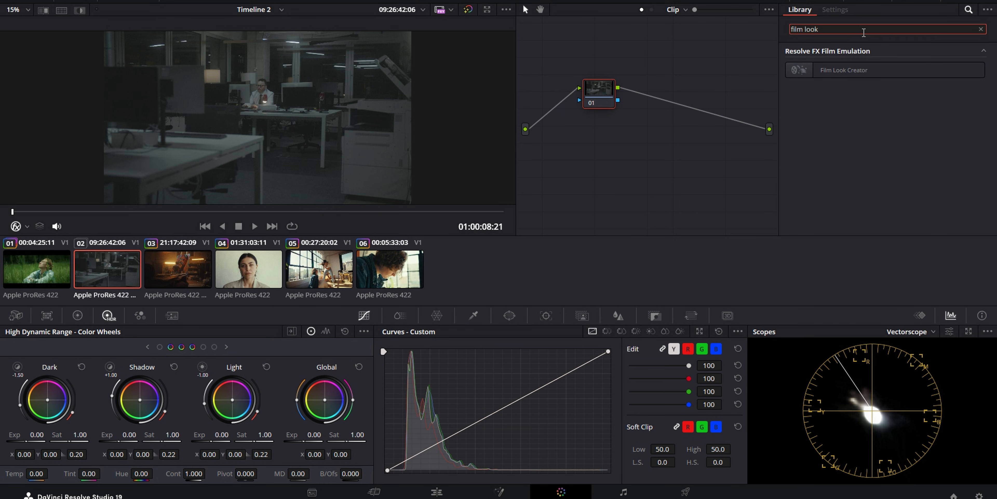
left_click_drag(844, 70, 599, 90)
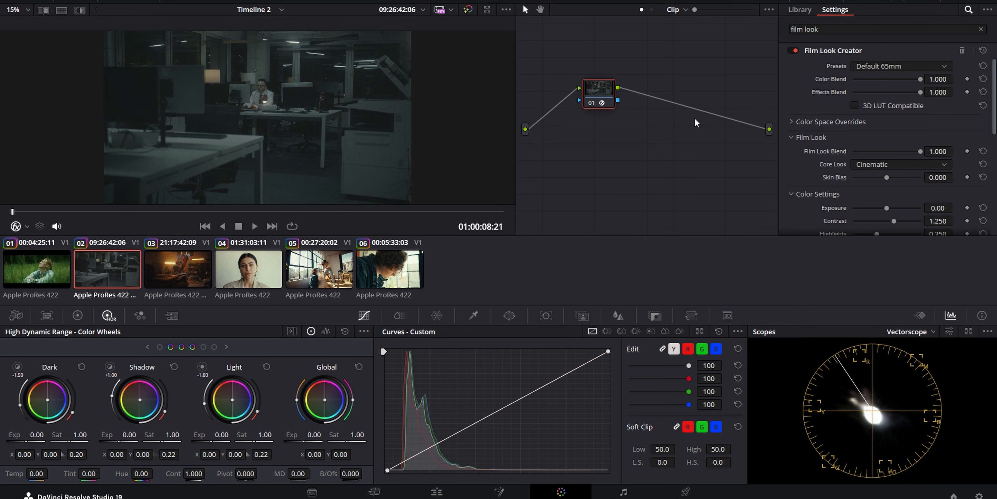
- Load the Clean Slate preset and override the input color space with ARRI Wide Gamut 3 and the input gamma with ARRI LogC3
key("alt+f")
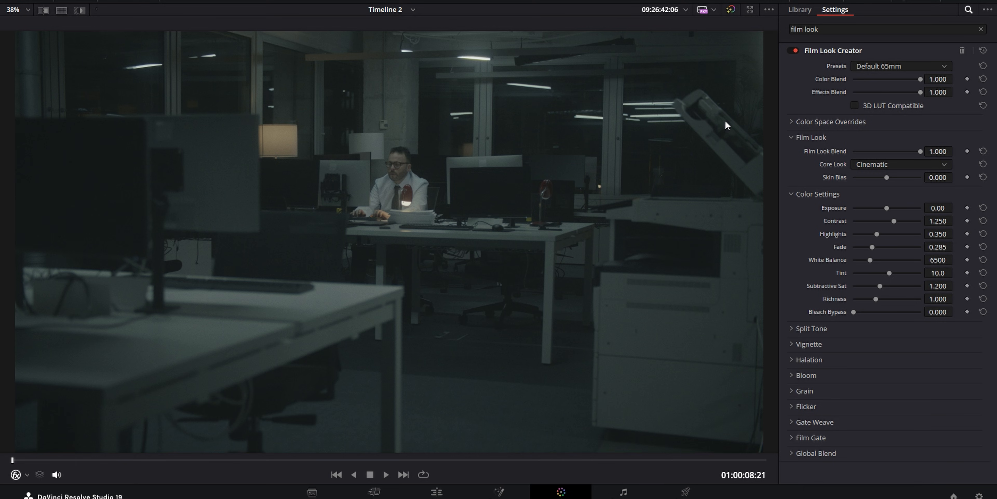
left_click(884, 66)
left_click(873, 148)
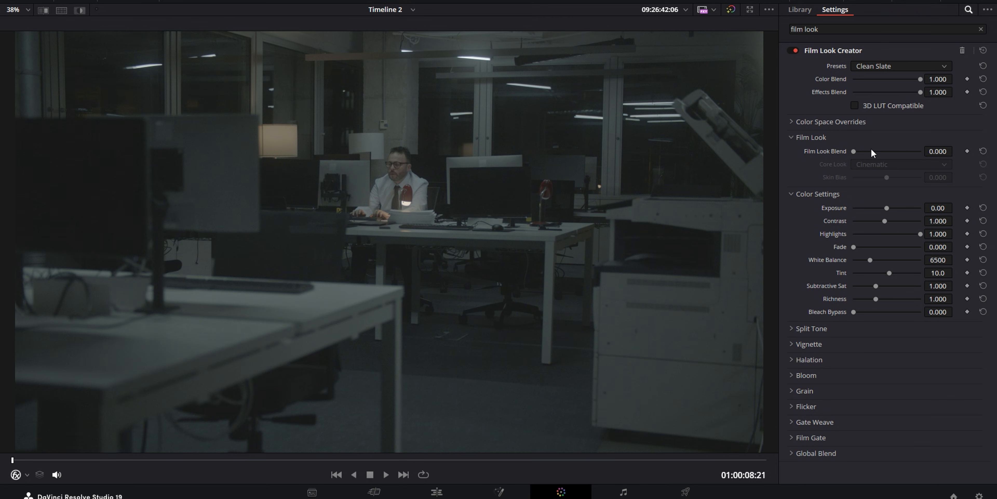
left_click(872, 122)
left_click(891, 136)
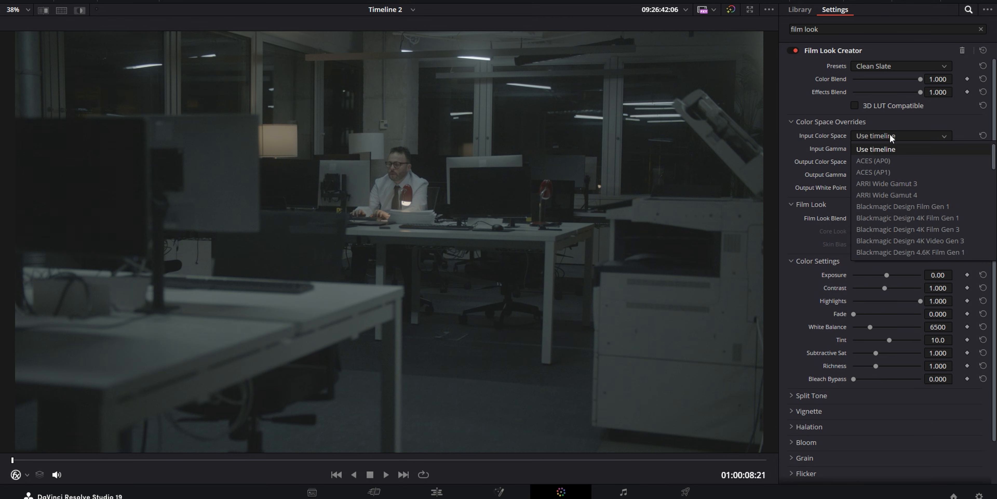
left_click(895, 188)
left_click(885, 149)
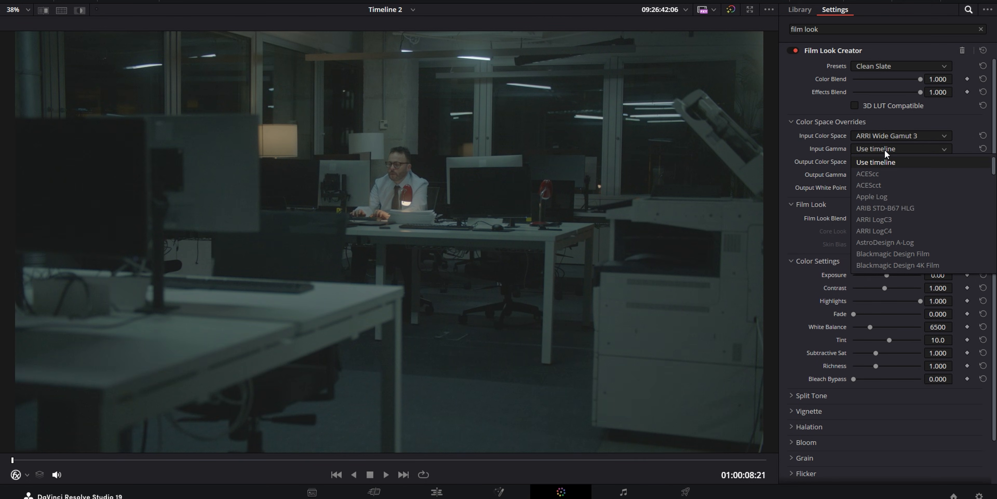
left_click(880, 220)
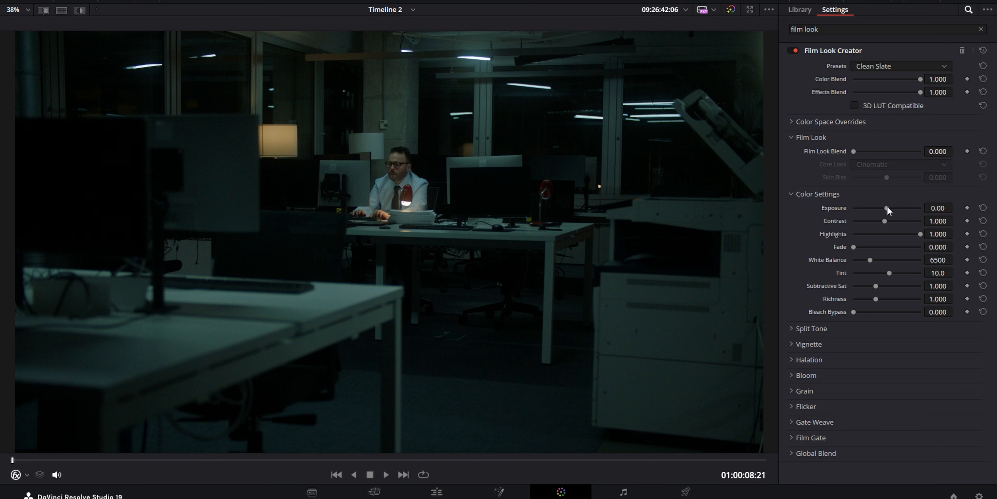
- Set exposure to -0.27, contrast to 1.278, white balance to 5070, tint to -31.4, subtractive saturation to 1.093 and richness to 1.233
left_click_drag(886, 208, 884, 209)
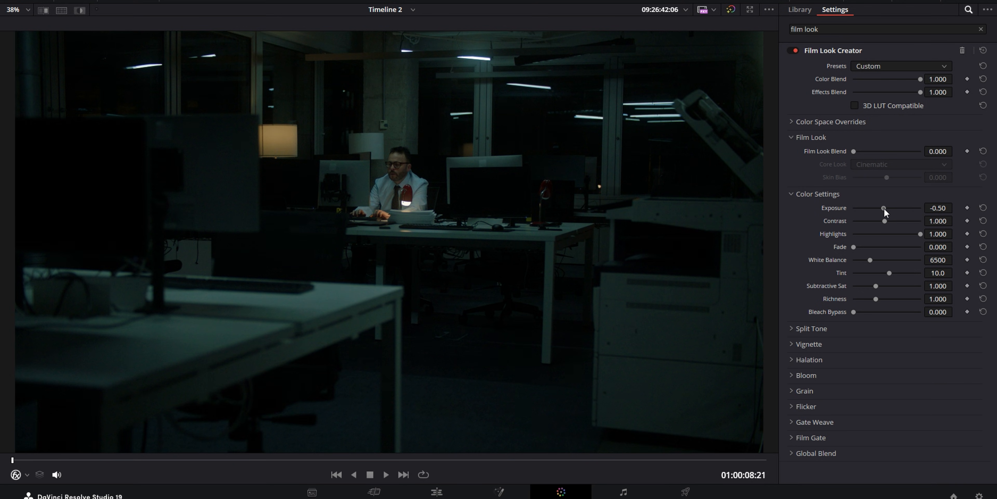
mouse_move(885, 220)
left_mouse_down()
mouse_move(897, 224)
mouse_move(885, 209)
left_mouse_up()
left_click_drag(870, 261, 881, 301)
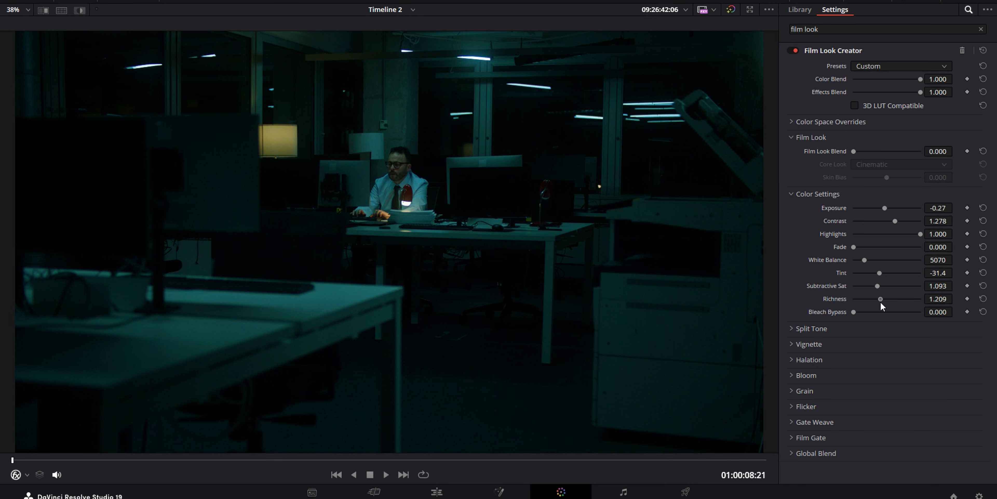
- Enable halation, bloom and 35mm grain in Film Look Creator
left_click(809, 358)
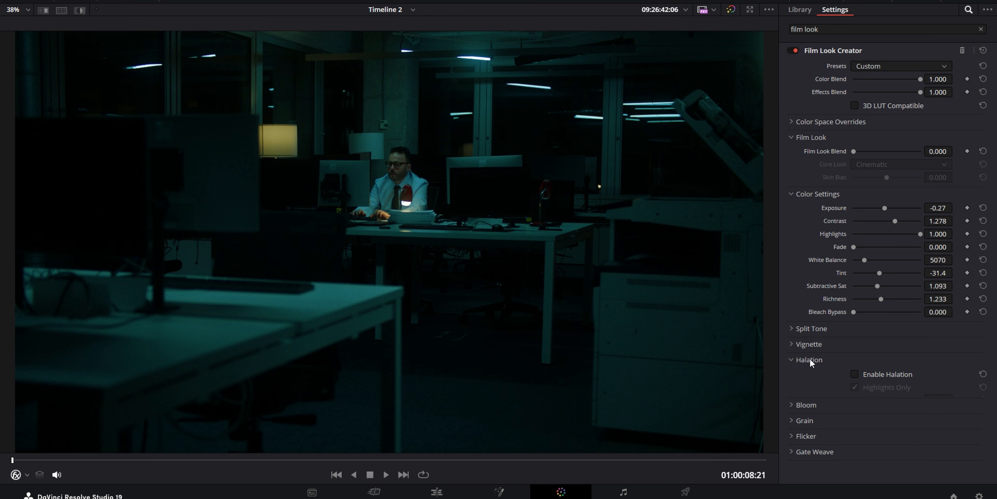
scroll(851, 386, "down", 3)
scroll(801, 399, "down", 2)
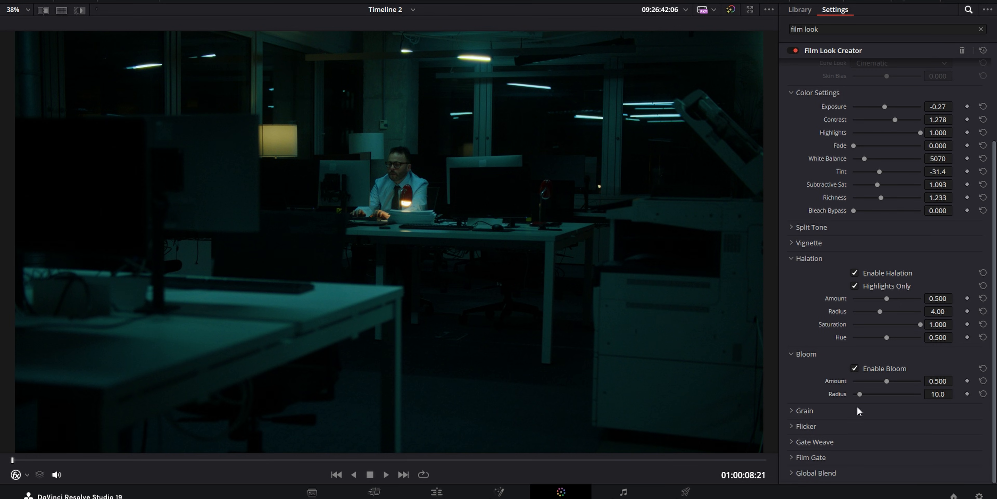
left_click(813, 410)
scroll(878, 416, "up", 2)
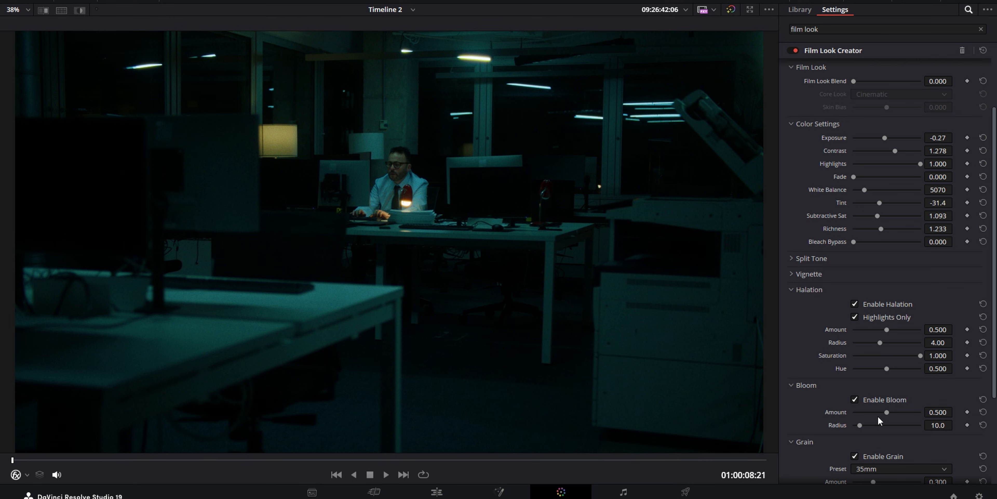
scroll(818, 439, "down", 5)
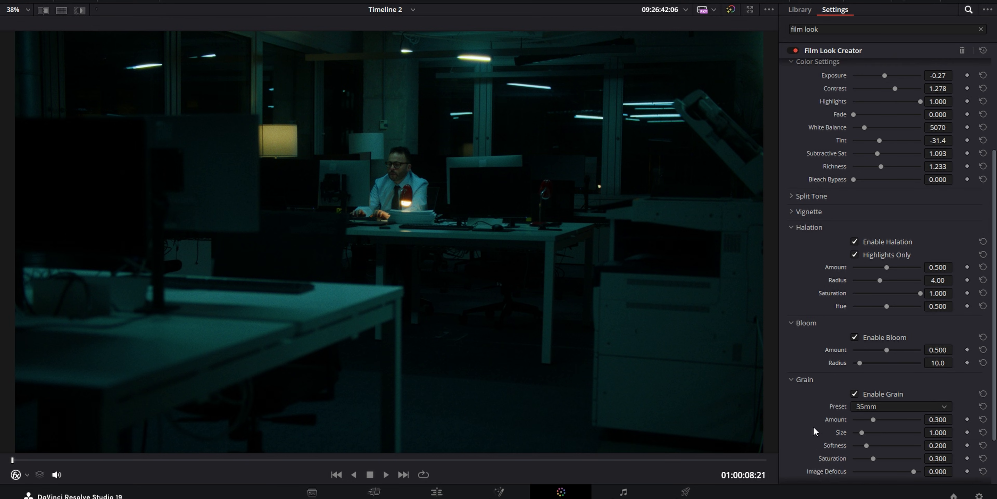
scroll(814, 416, "up", 2)
scroll(819, 406, "up", 7)
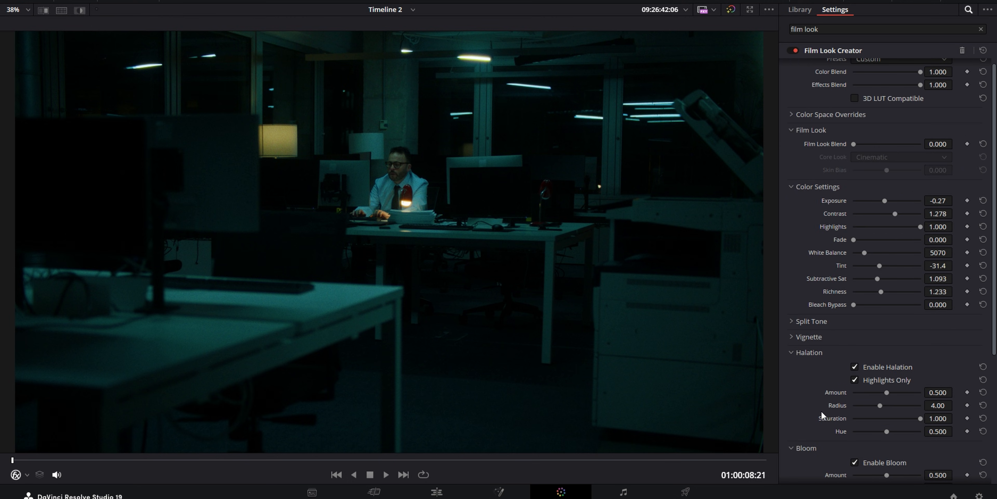
- Try the Cinematic and Rochester core looks with different film look blend amounts
left_click_drag(884, 146, 930, 157)
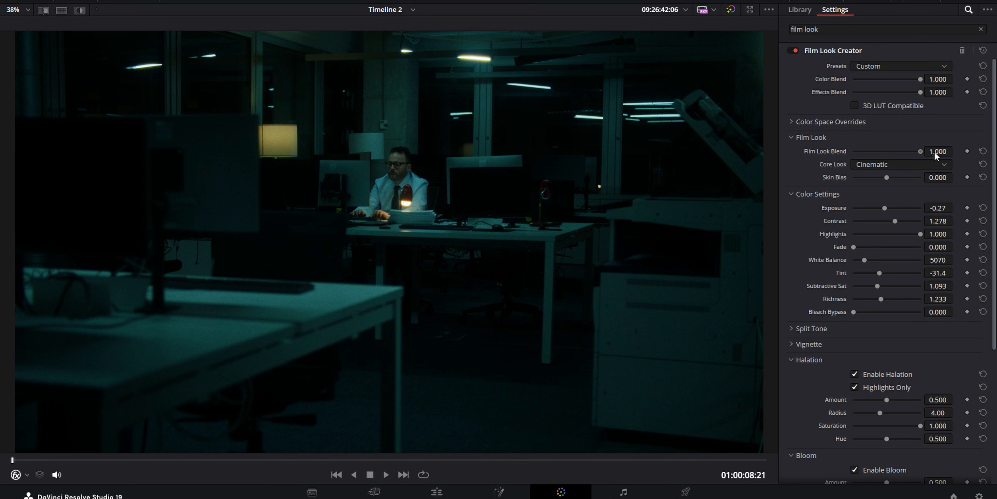
left_click_drag(887, 158, 886, 158)
left_click(889, 164)
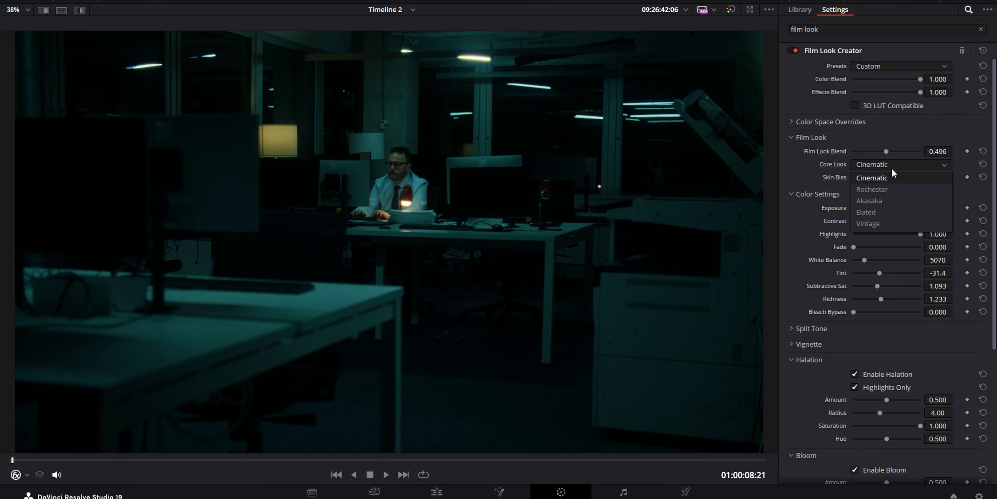
left_click(886, 187)
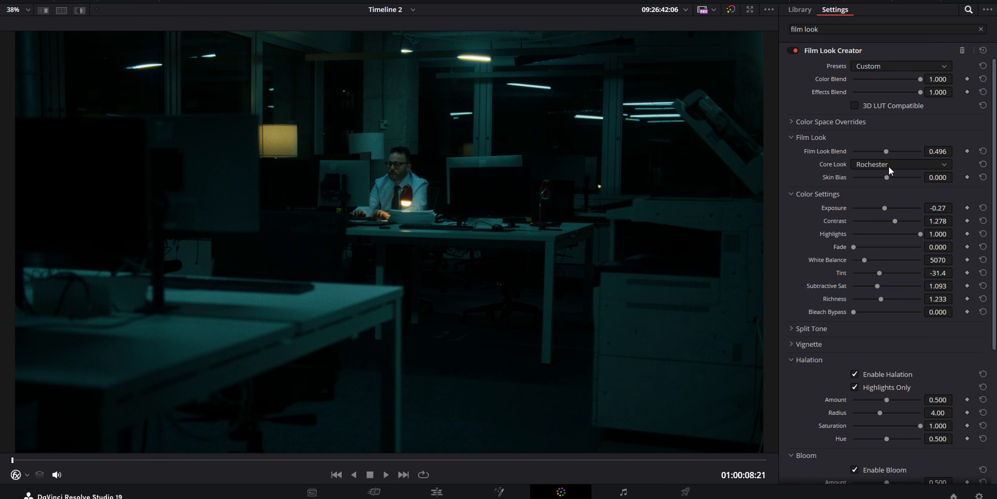
left_click_drag(883, 156, 896, 157)
- Set the core look to Elated with a film look blend of 0.705, and raise the exposure to -0.08
left_click(874, 165)
left_click(878, 207)
mouse_move(896, 151)
left_mouse_down()
mouse_move(884, 151)
mouse_move(901, 155)
left_mouse_up()
left_click_drag(939, 208, 956, 207)
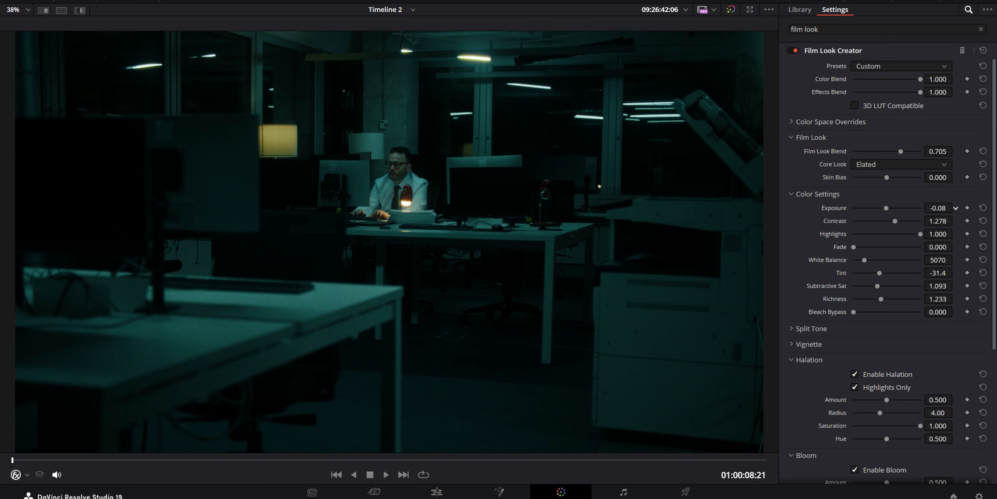
- Try a skin bias of 0.659 while viewing the man up close, and reset the skin bias to its default
scroll(407, 97, "up", 4)
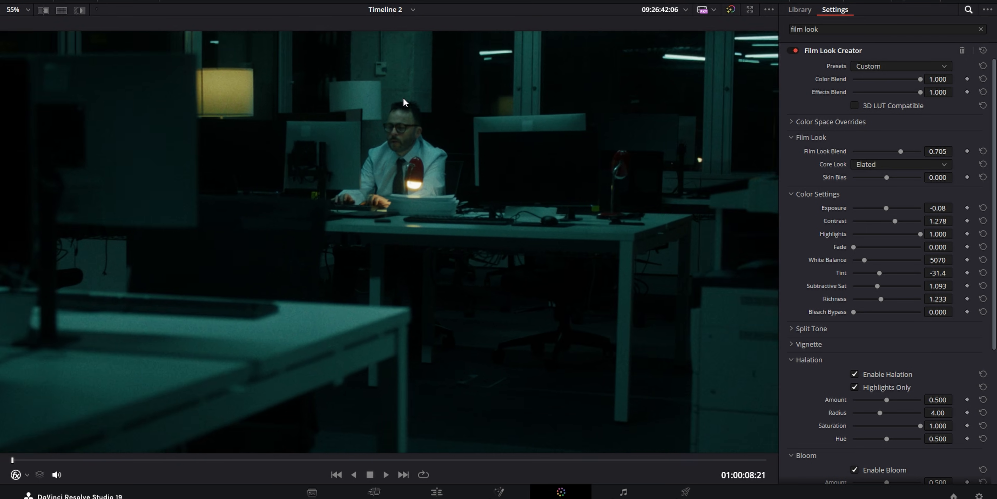
scroll(406, 97, "up", 3)
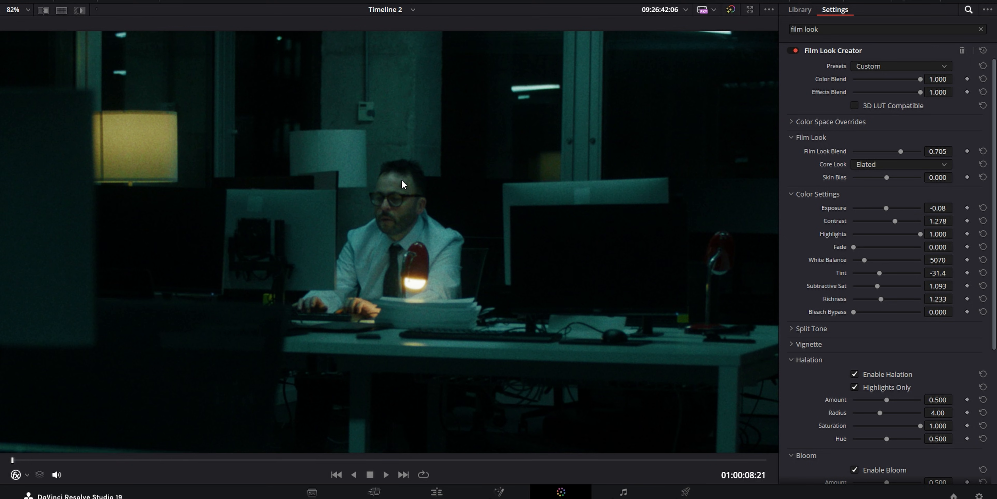
left_click_drag(886, 176, 909, 184)
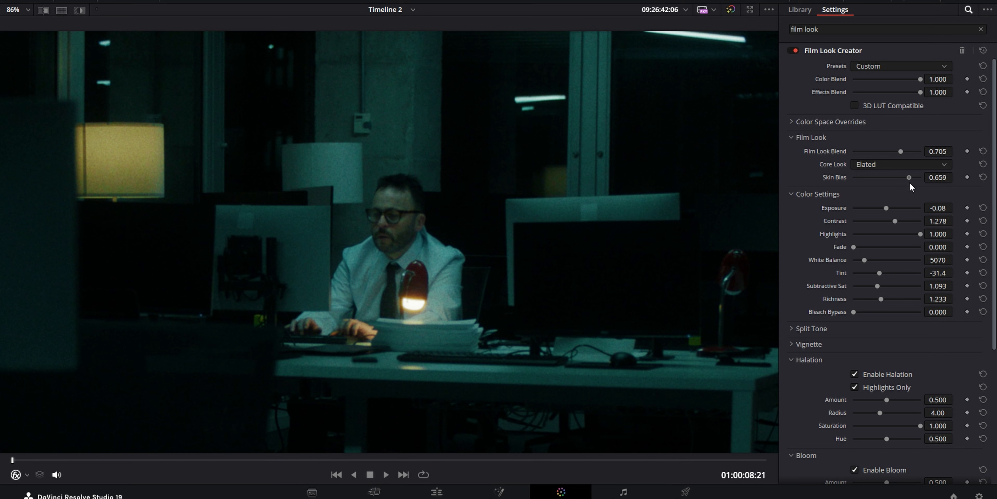
double_click(843, 178)
key("shift+z")
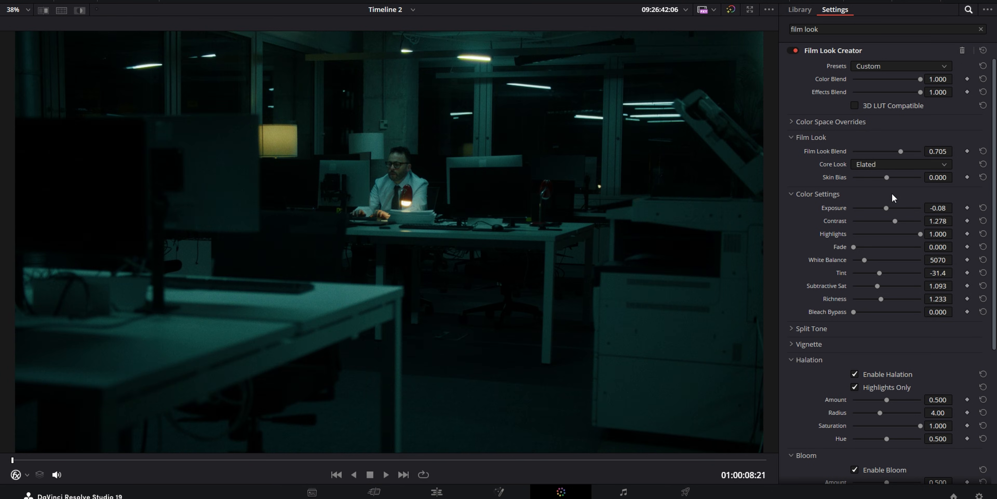